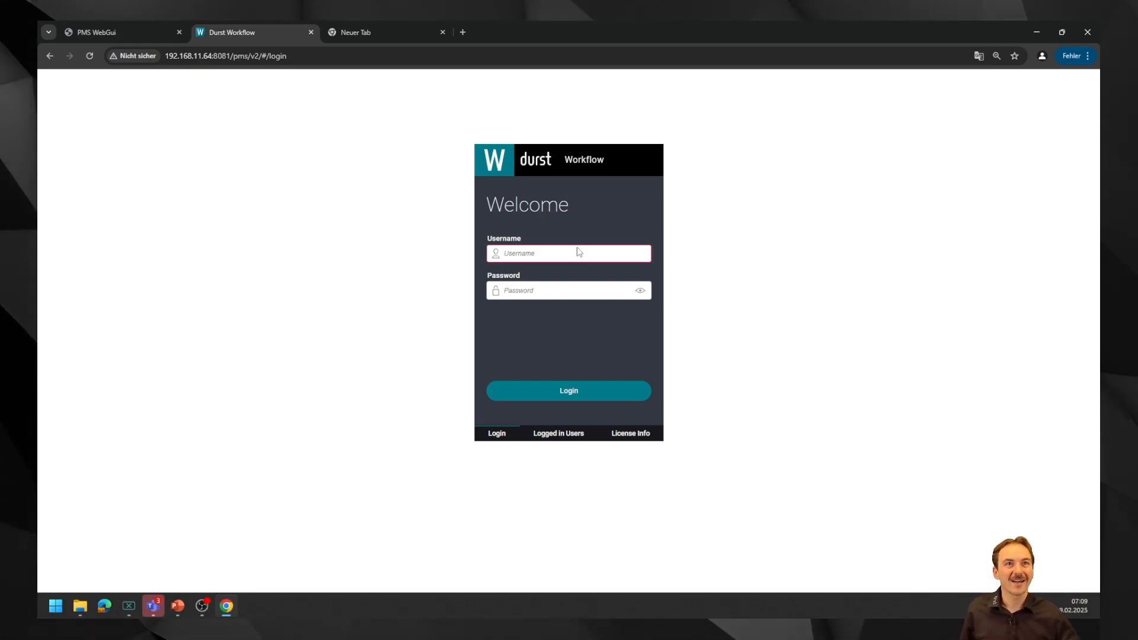
Log in with the account's username and password and dismiss the browser's password-change notice.
left_click(543, 255)
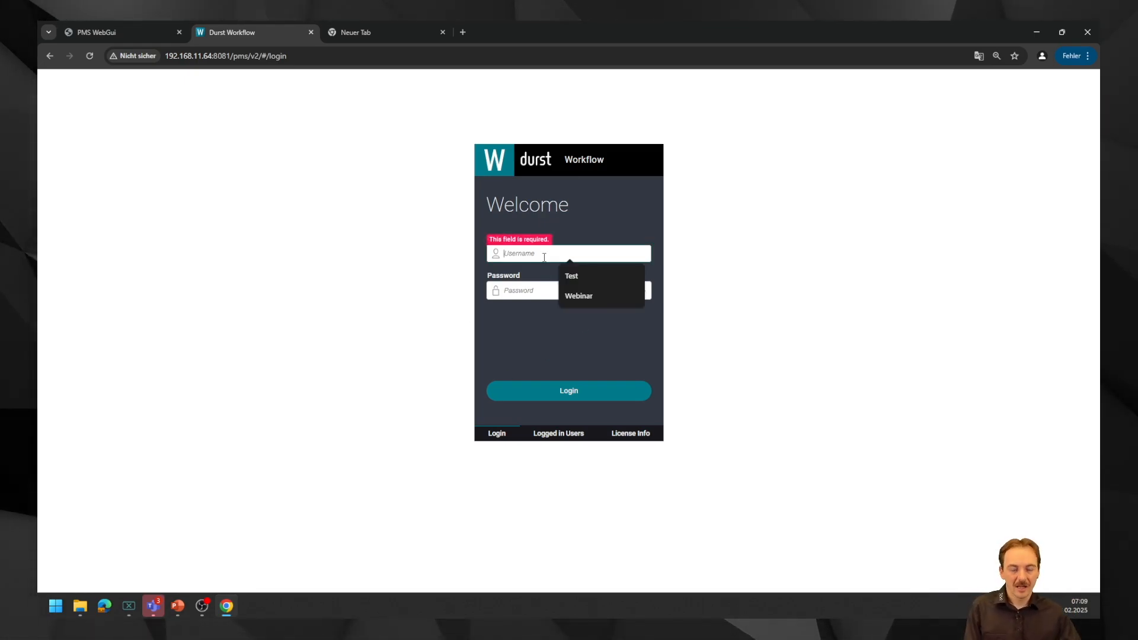
type("sijo")
key("Tab")
type("*")
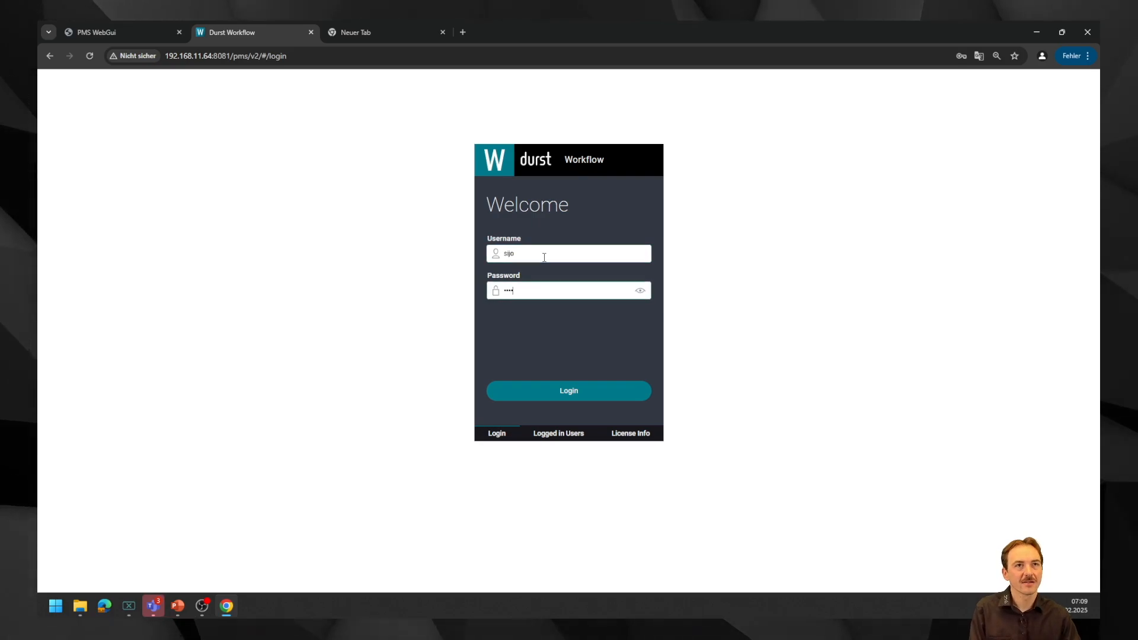
key("Return")
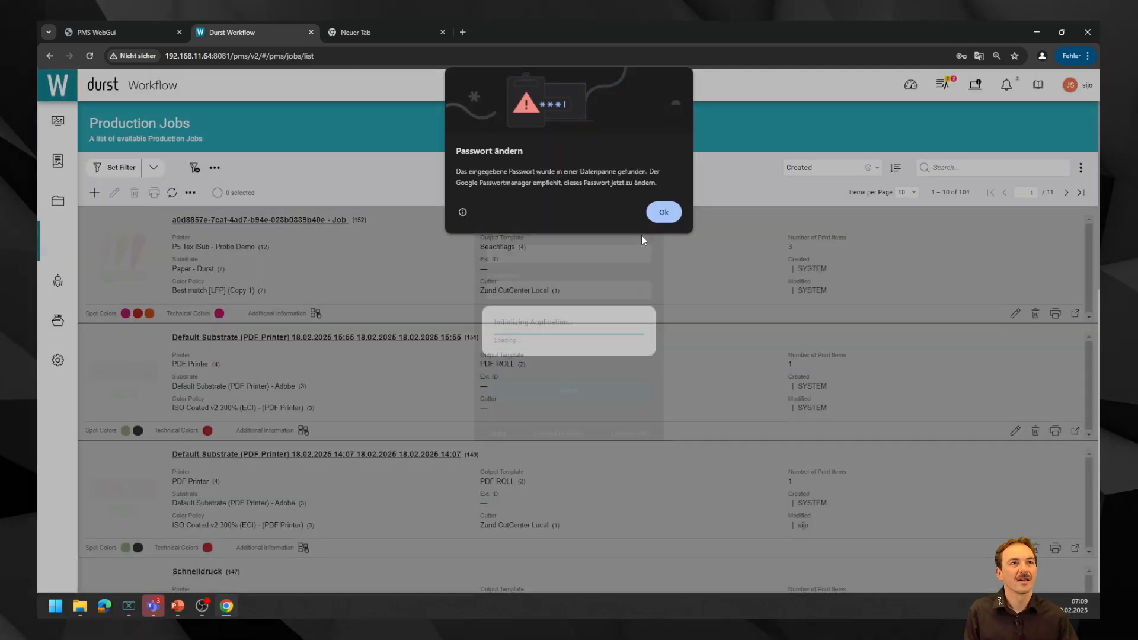
left_click(654, 212)
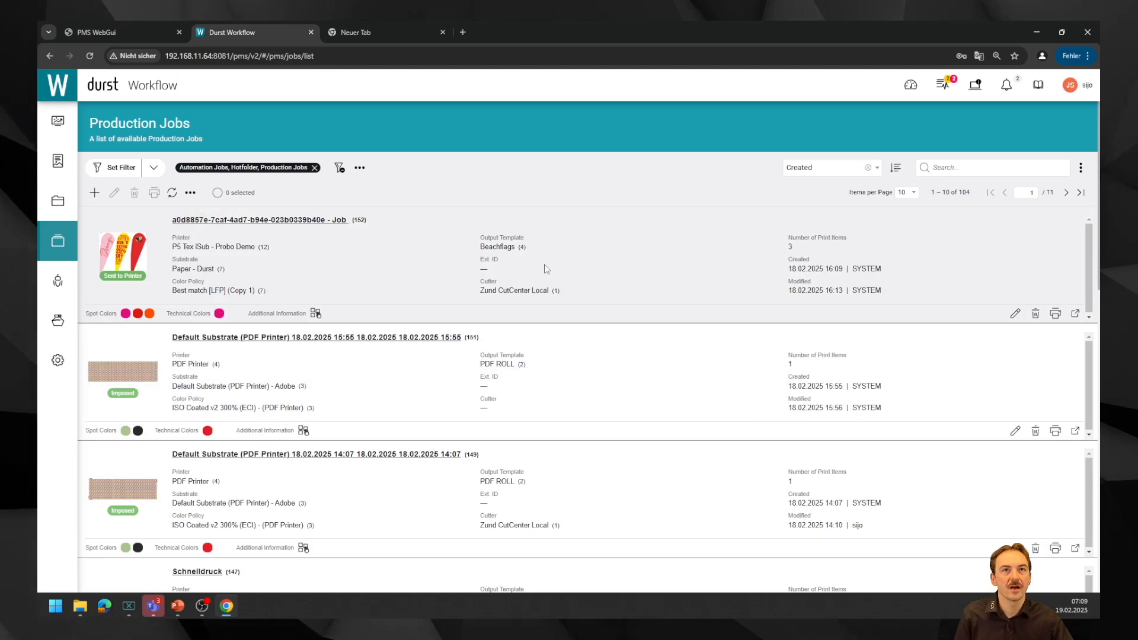
Remove the Ext. ID property from Block 02 of the detail view in the production jobs' display options.
scroll(719, 300, "down", 3)
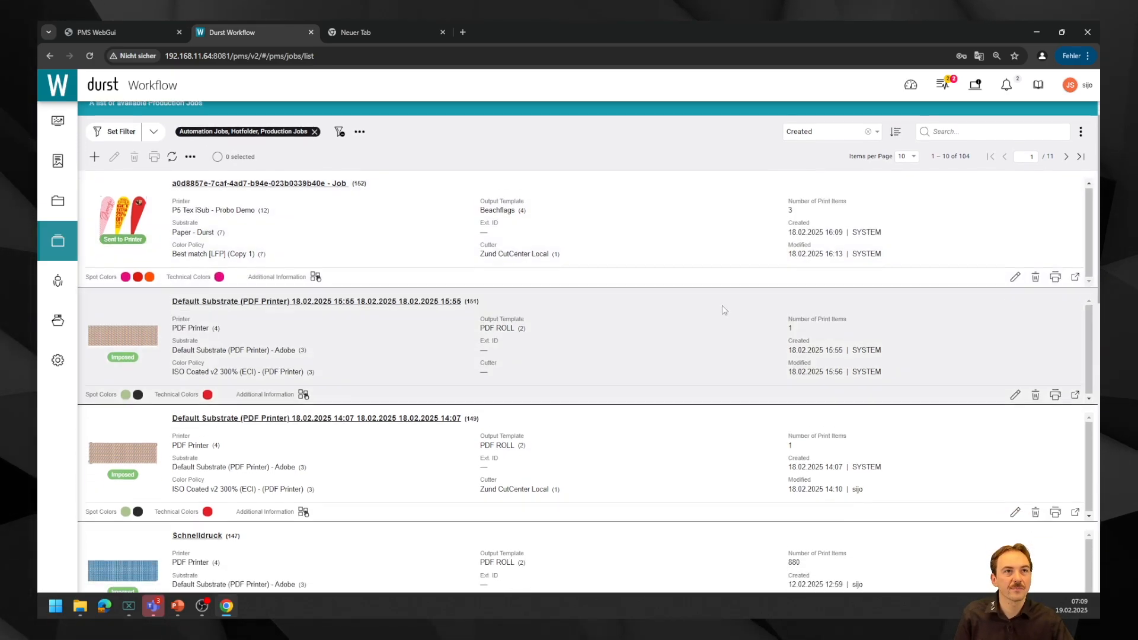
scroll(244, 297, "up", 1)
scroll(245, 297, "up", 2)
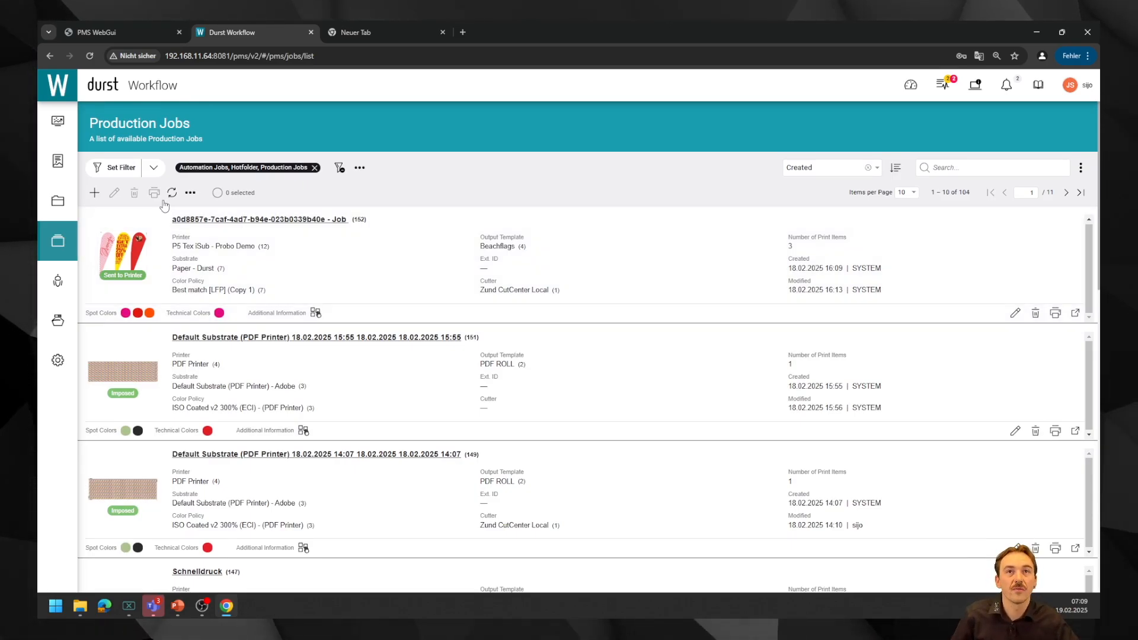
left_click(190, 193)
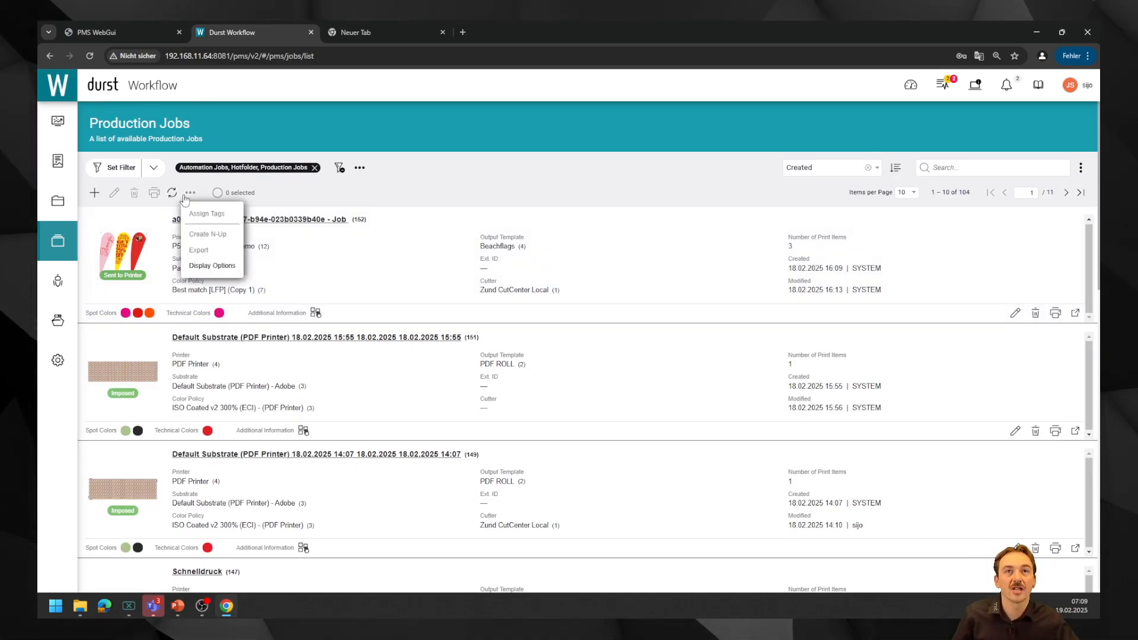
left_click(208, 266)
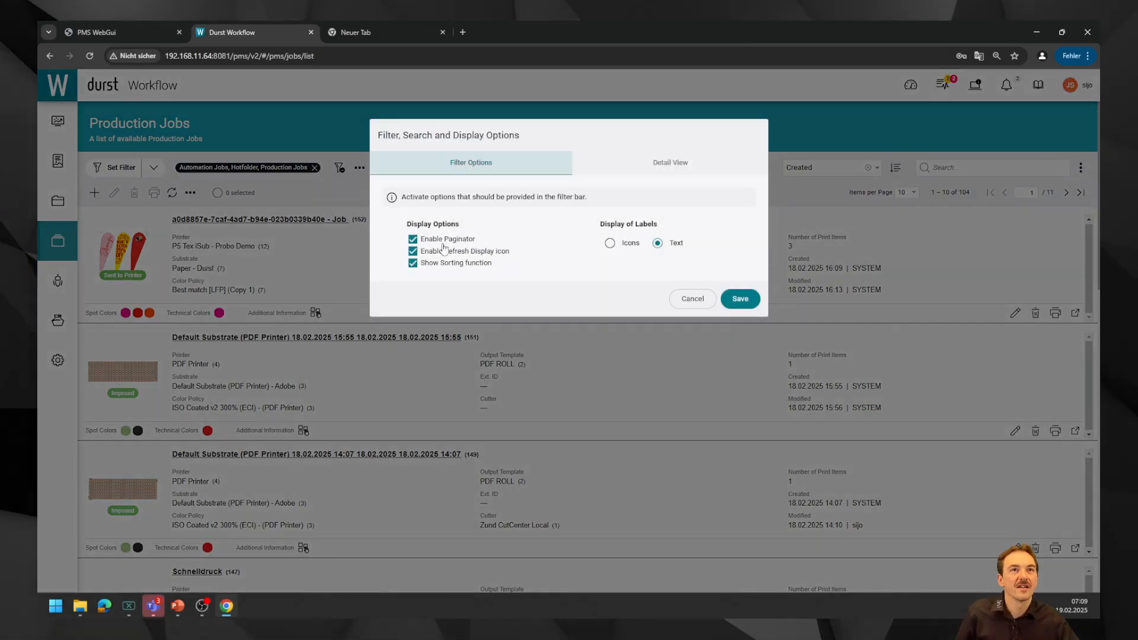
left_click(671, 163)
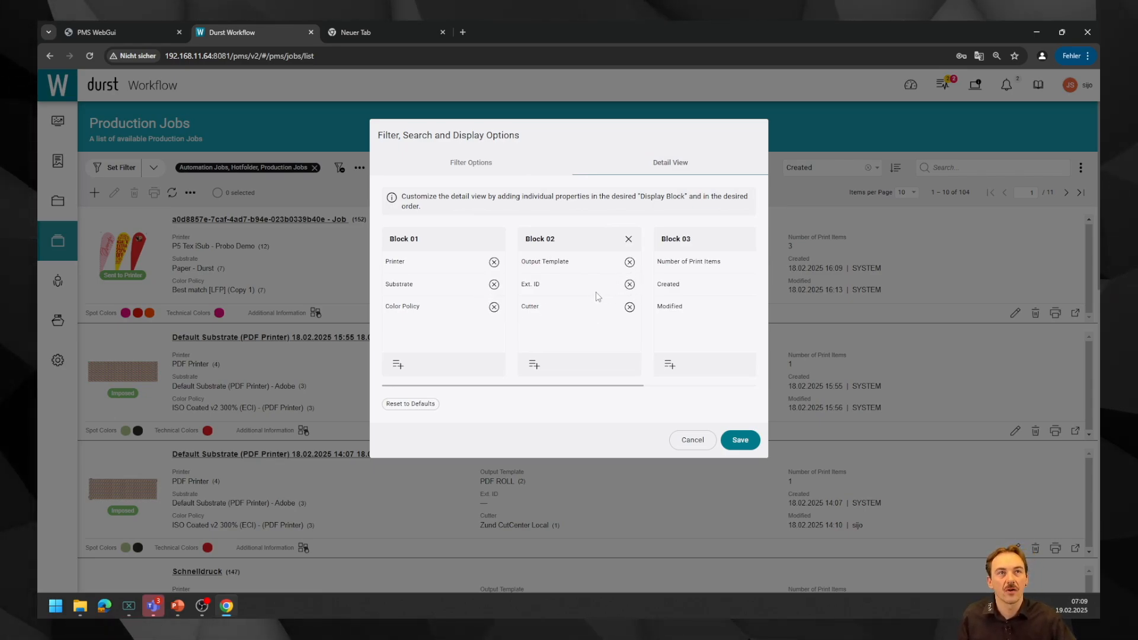
left_click(630, 287)
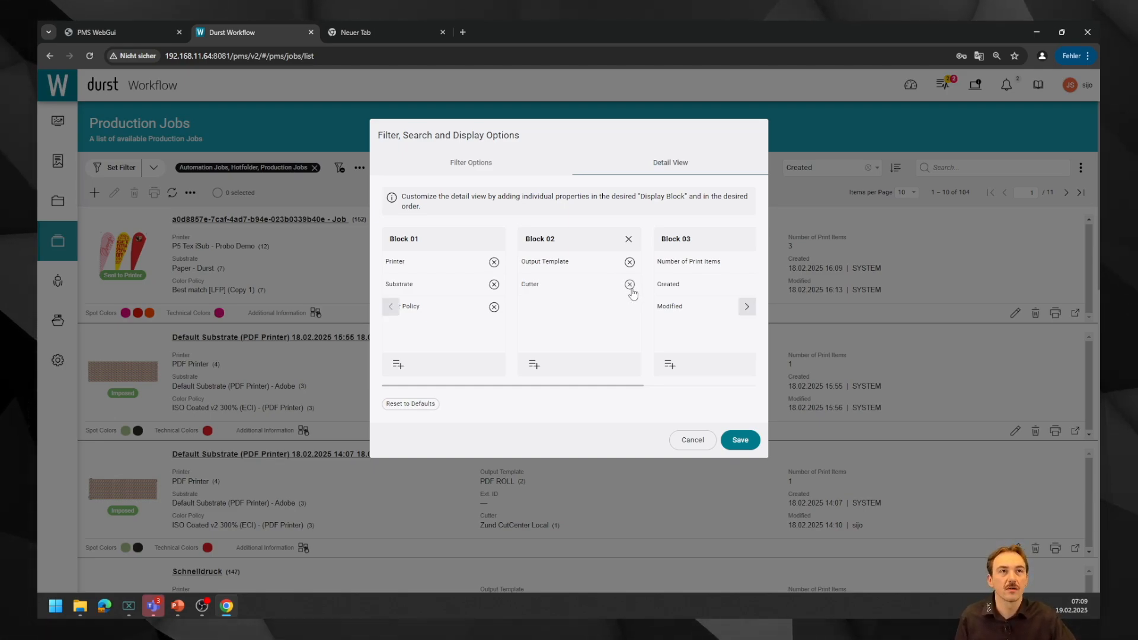
Try Color Correction as an added Block 02 property, and save the display options without it.
left_click(530, 368)
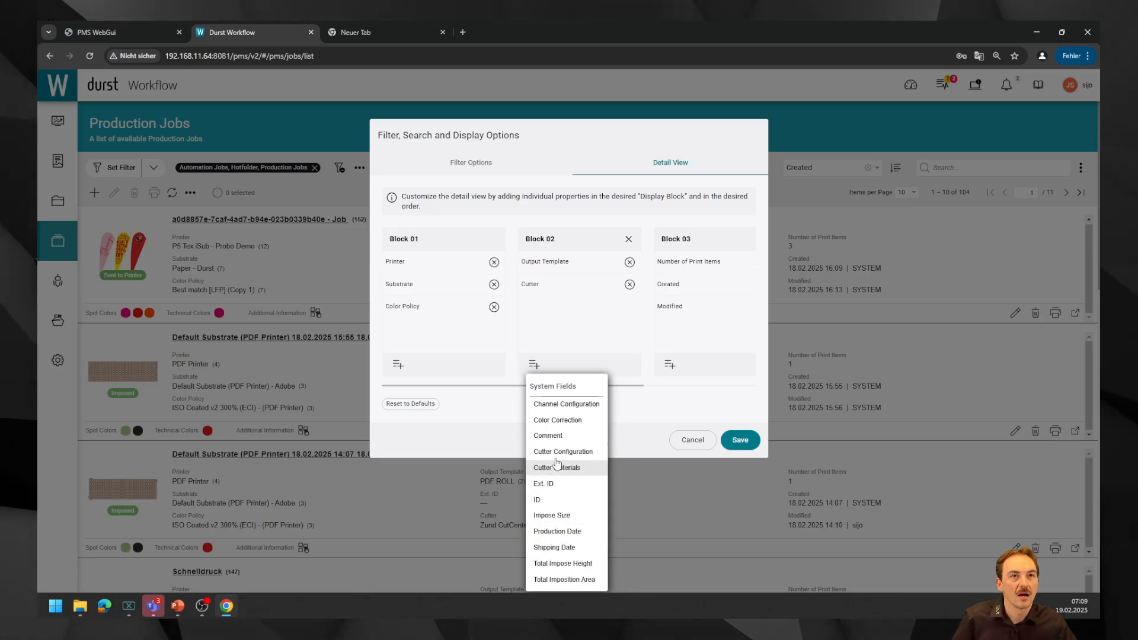
left_click(558, 421)
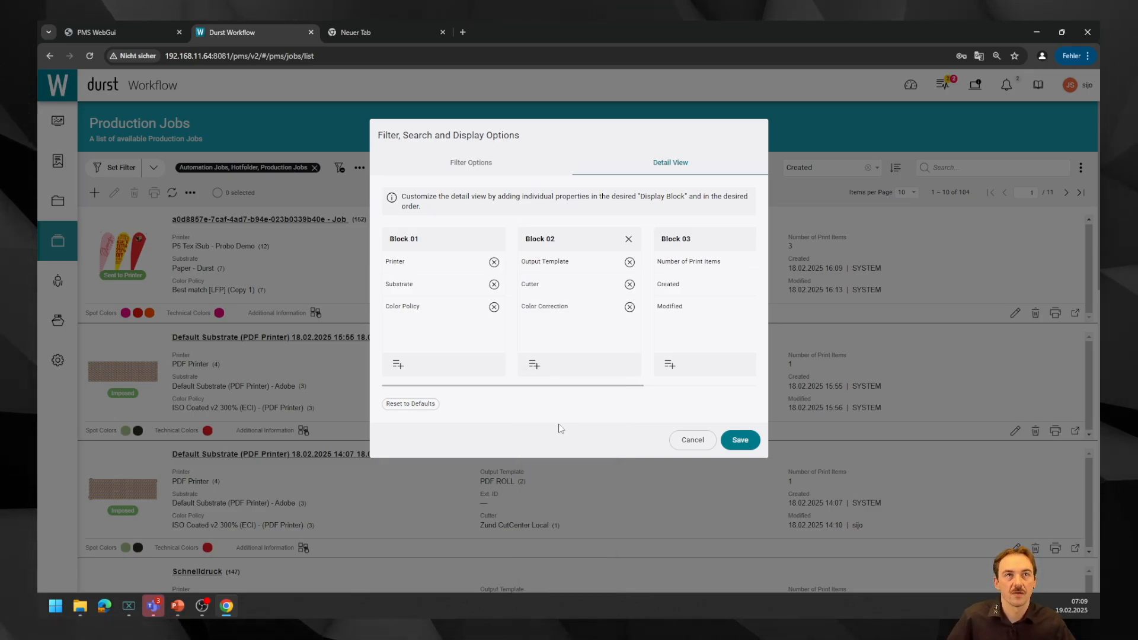
left_click(534, 365)
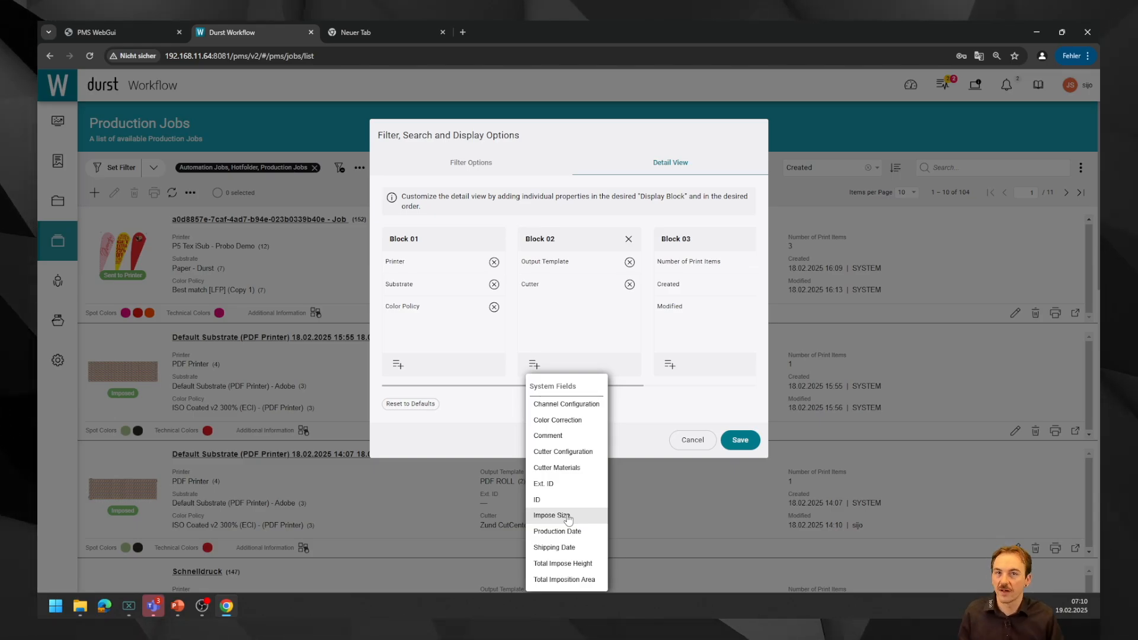
left_click(739, 441)
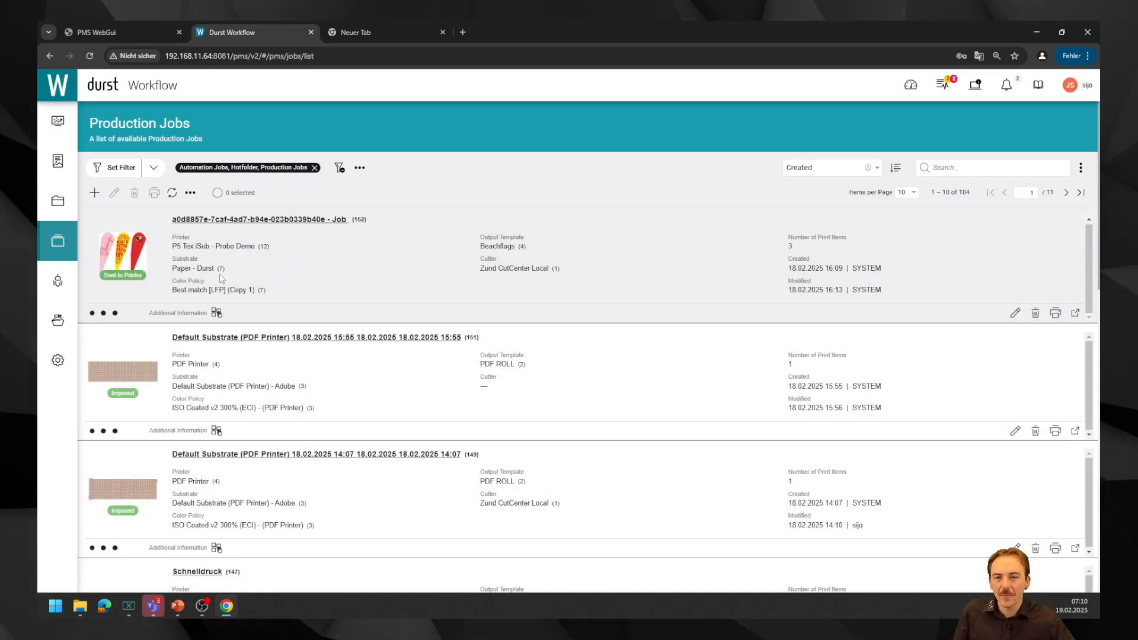
Look through the production jobs on the first and second pages of the list.
scroll(258, 371, "down", 5)
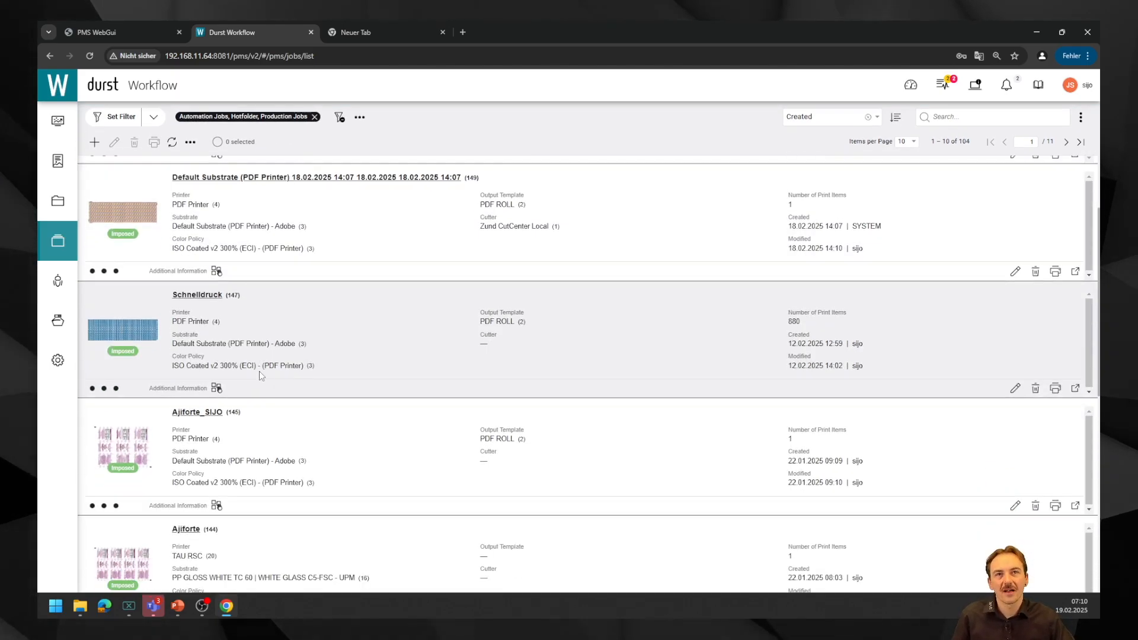
scroll(283, 389, "down", 9)
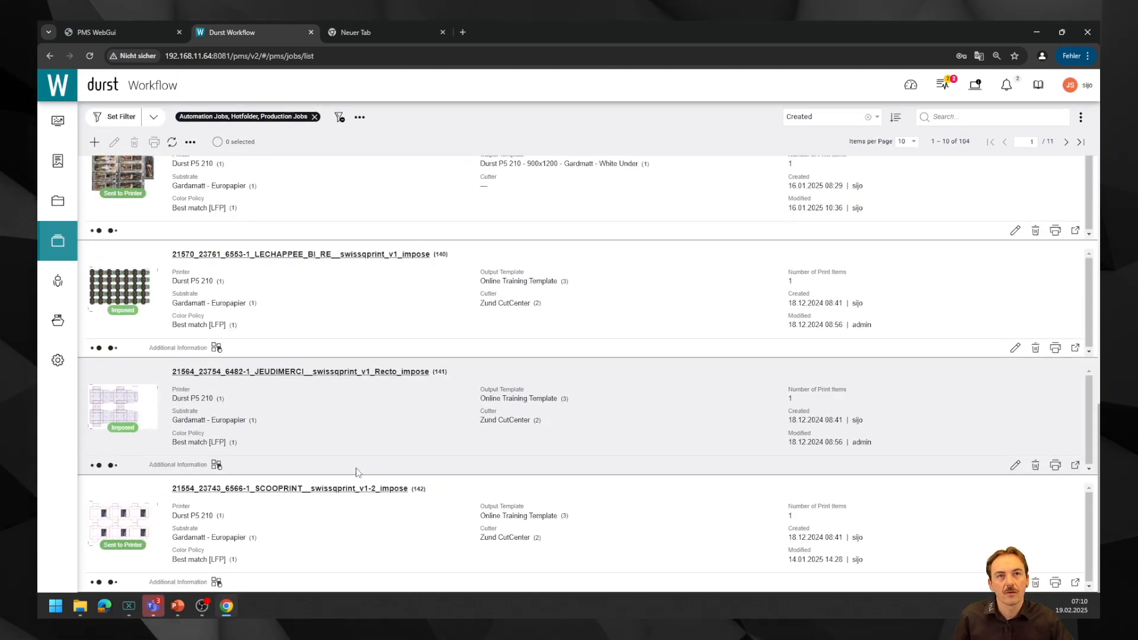
scroll(487, 489, "up", 3)
scroll(488, 489, "down", 3)
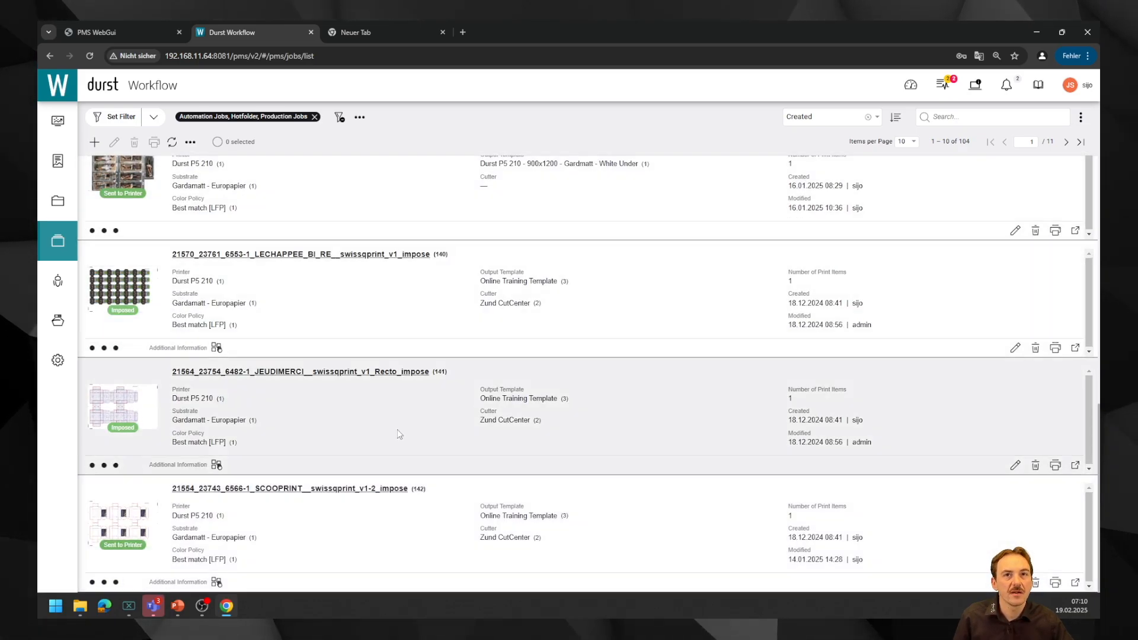
scroll(920, 380, "up", 5)
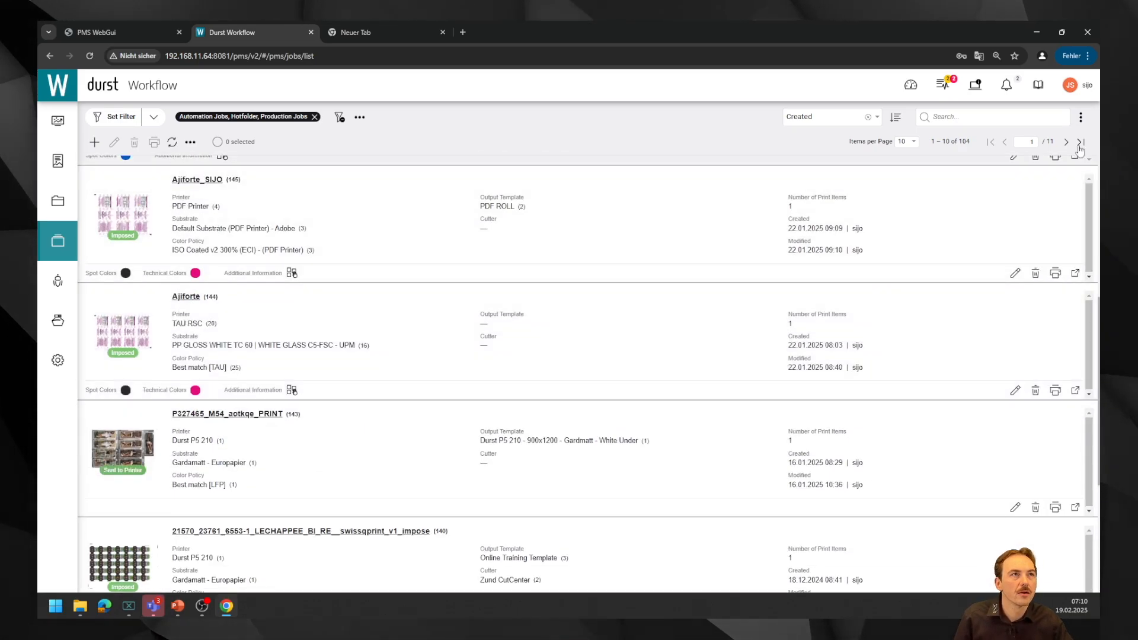
left_click(1065, 143)
scroll(271, 329, "down", 3)
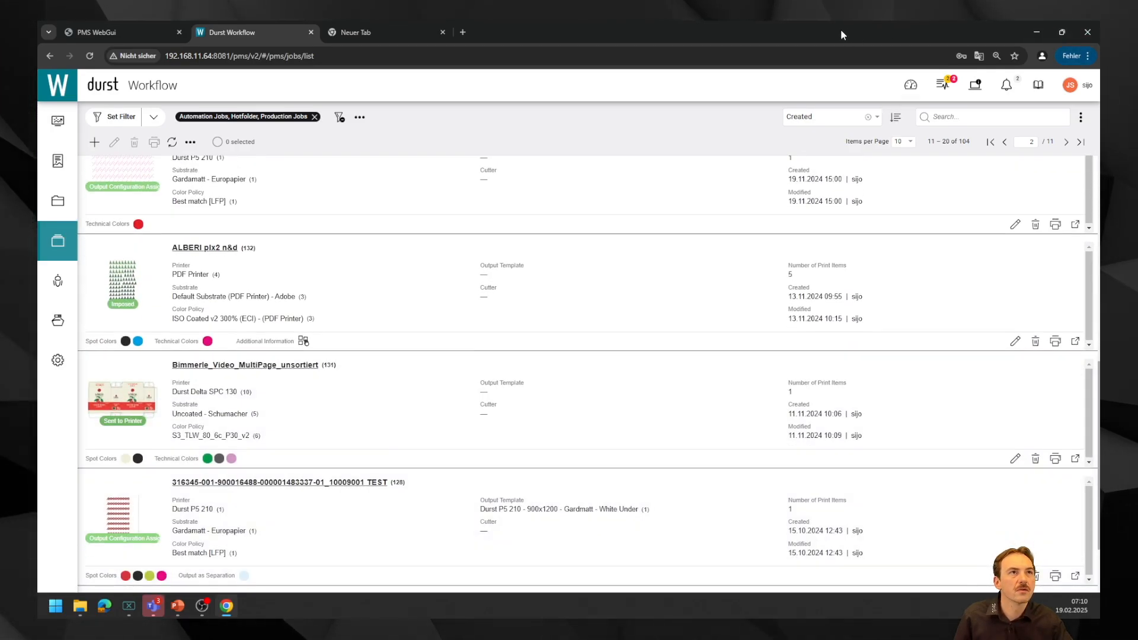
scroll(293, 509, "down", 2)
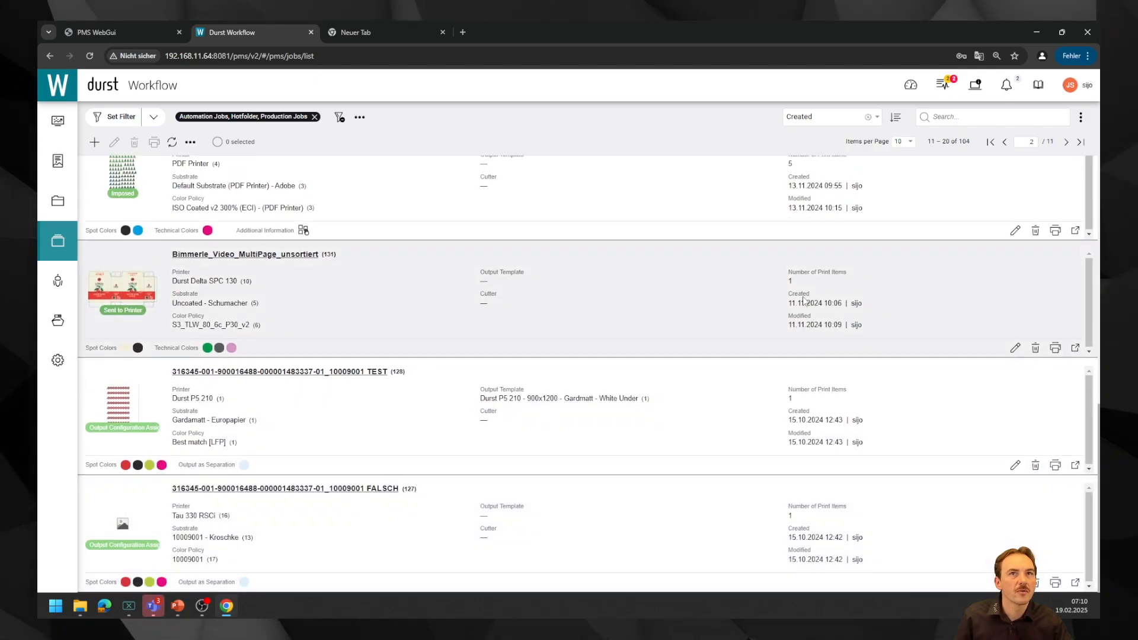
scroll(734, 349, "up", 5)
scroll(734, 349, "up", 8)
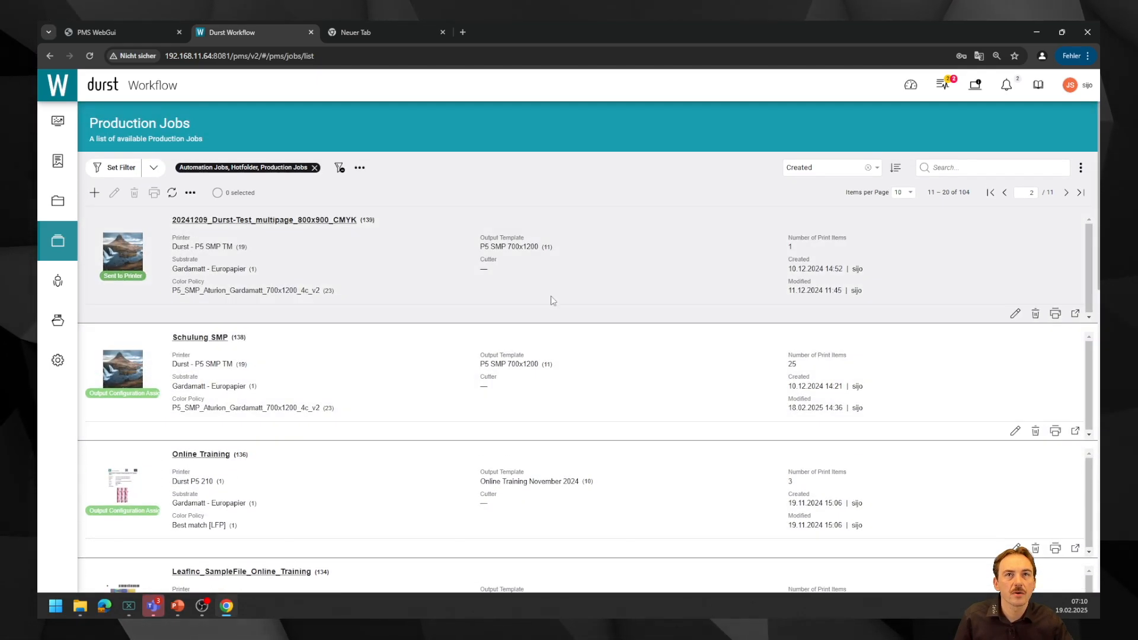
Examine the print items of the 20241209_Durst-Test_multipage_800x900_CMYK job and the Schulung SMP job, closing each preview.
left_click(131, 249)
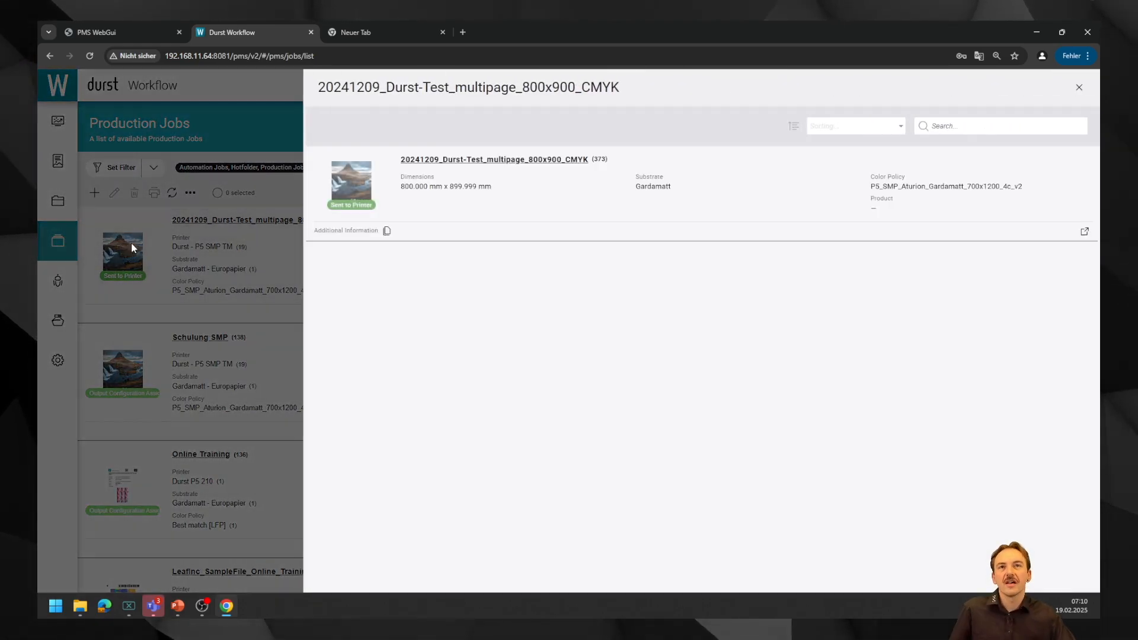
left_click(130, 257)
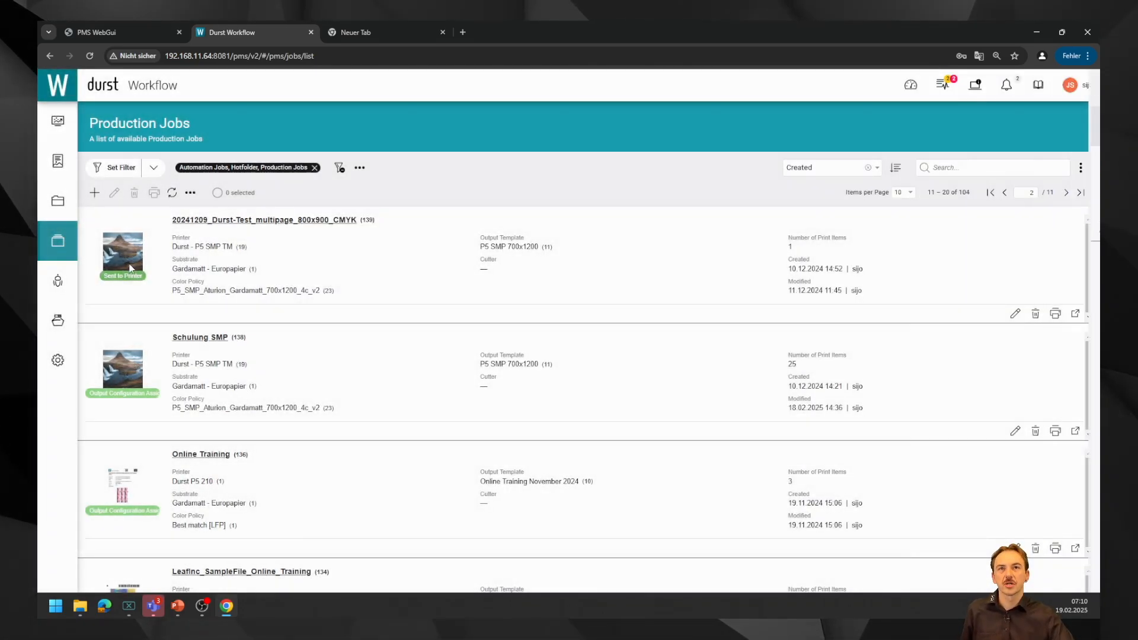
left_click(121, 359)
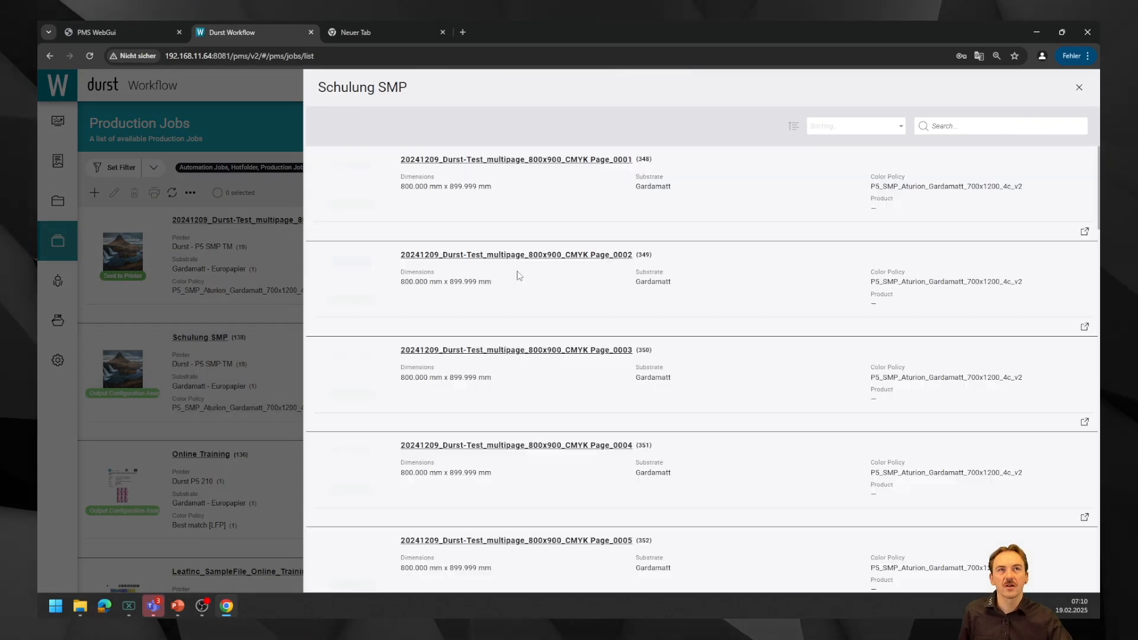
scroll(373, 318, "down", 2)
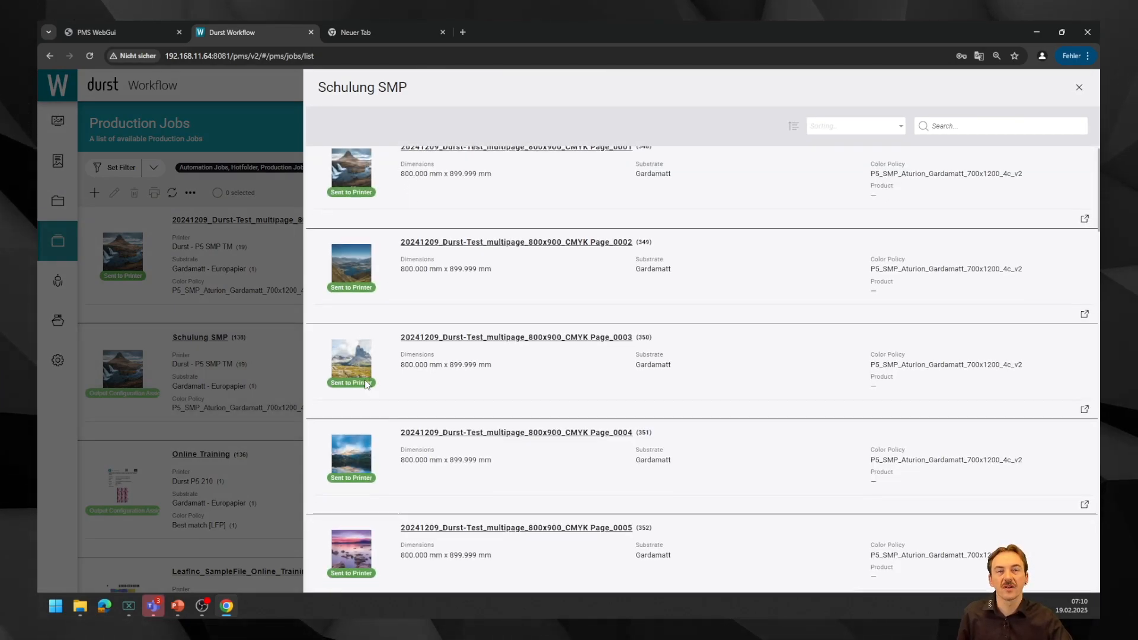
scroll(379, 261, "up", 3)
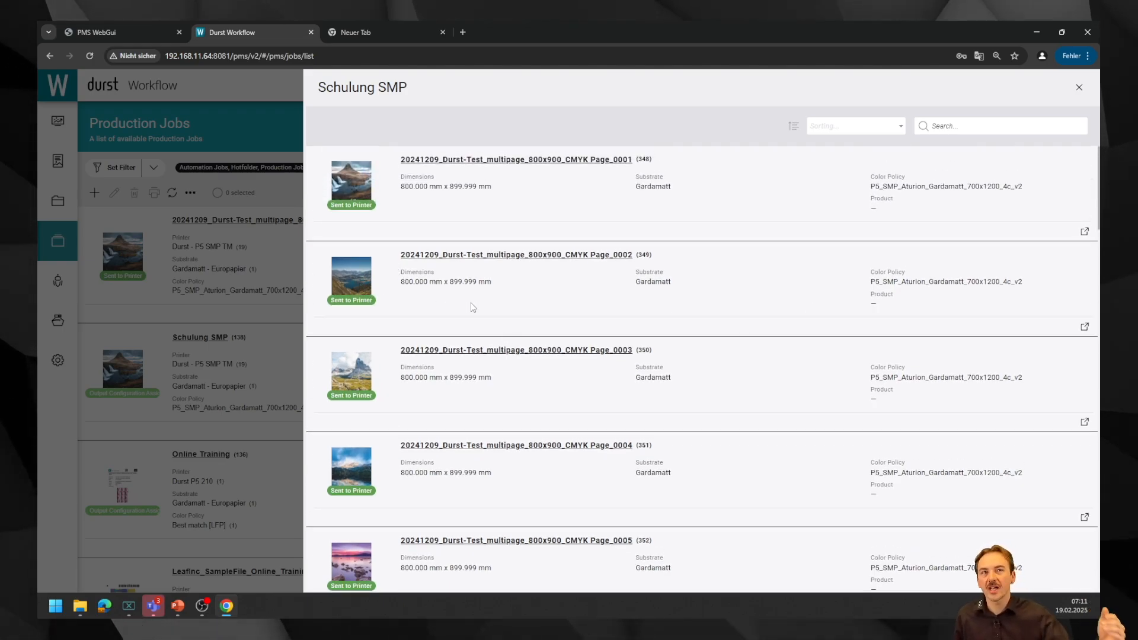
scroll(477, 221, "down", 2)
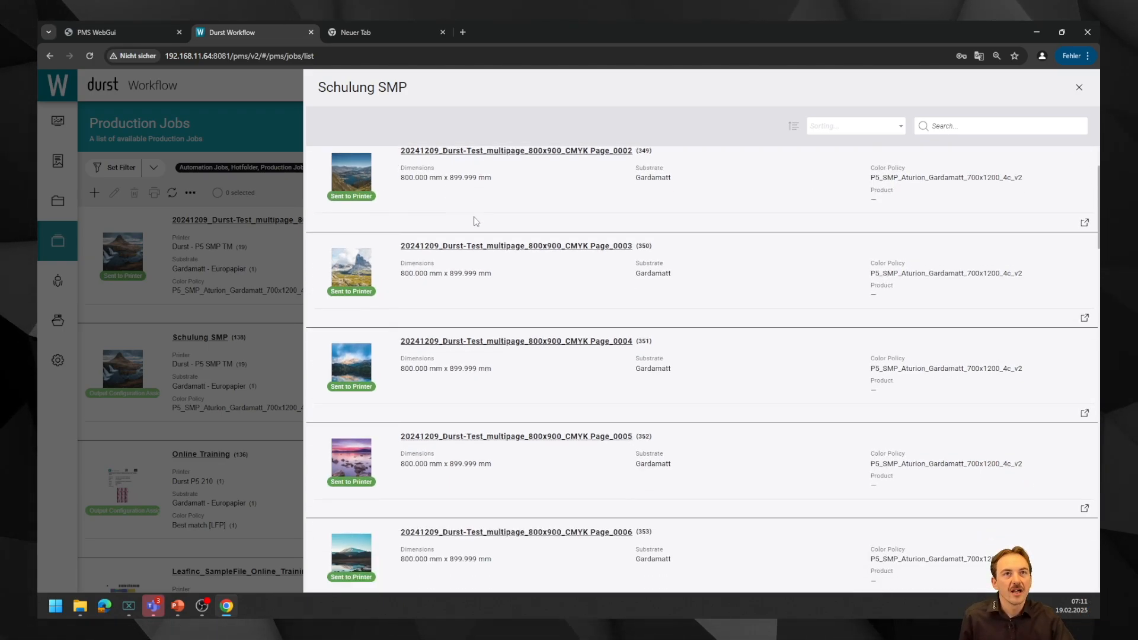
scroll(477, 221, "down", 1)
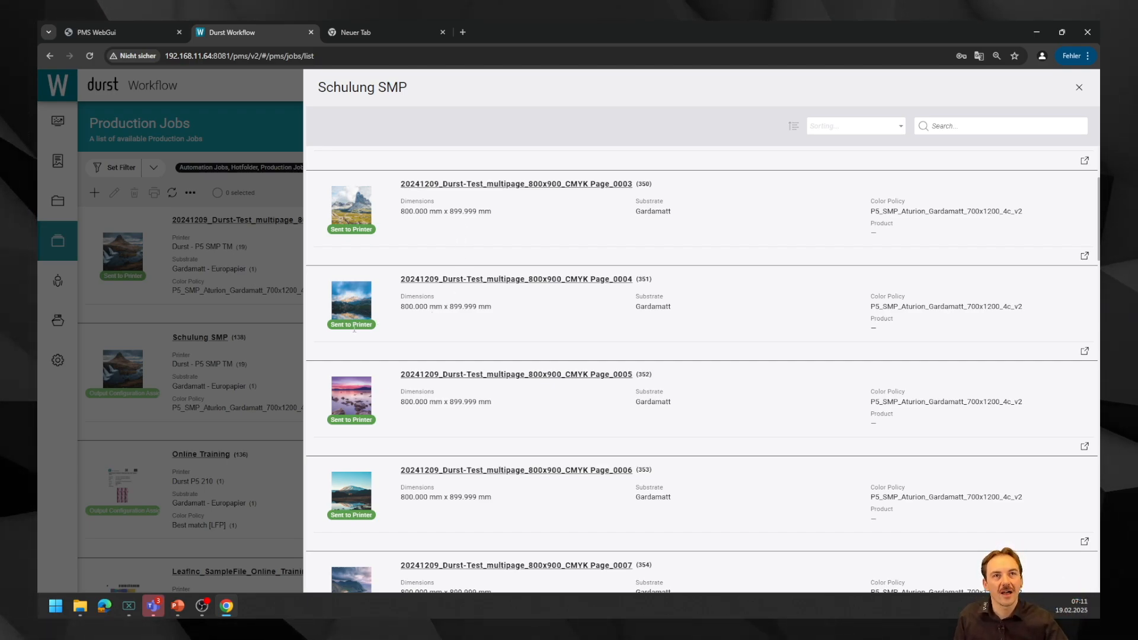
scroll(355, 329, "down", 2)
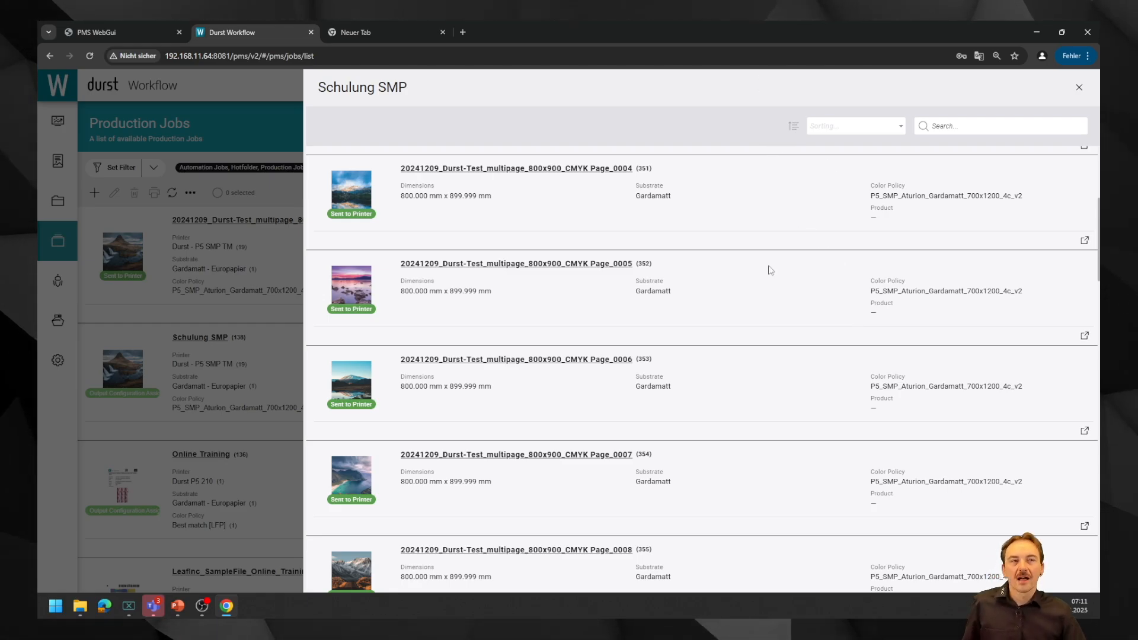
left_click(272, 273)
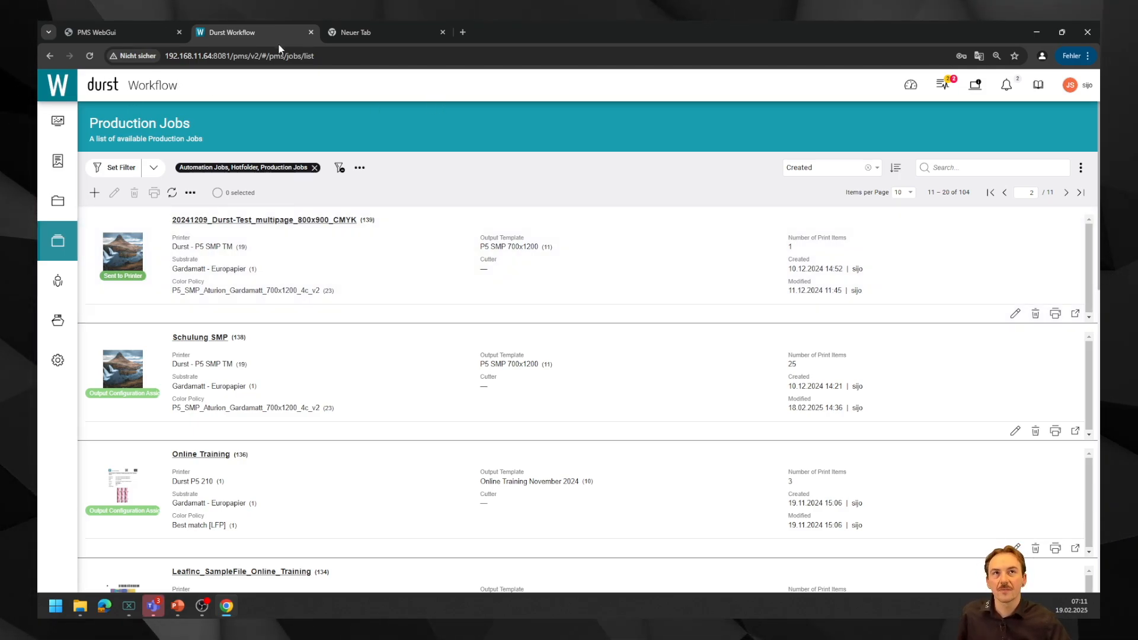
Select the 20241209_Durst-Test_multipage_800x900_CMYK job in the production jobs list.
mouse_move(58, 201)
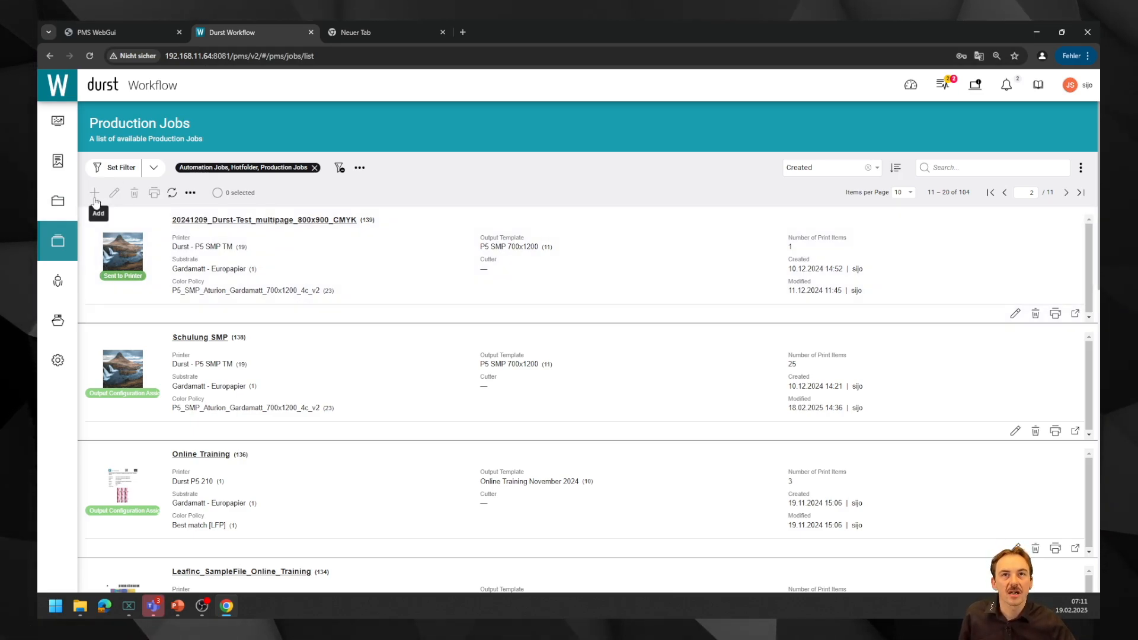
left_click(282, 248)
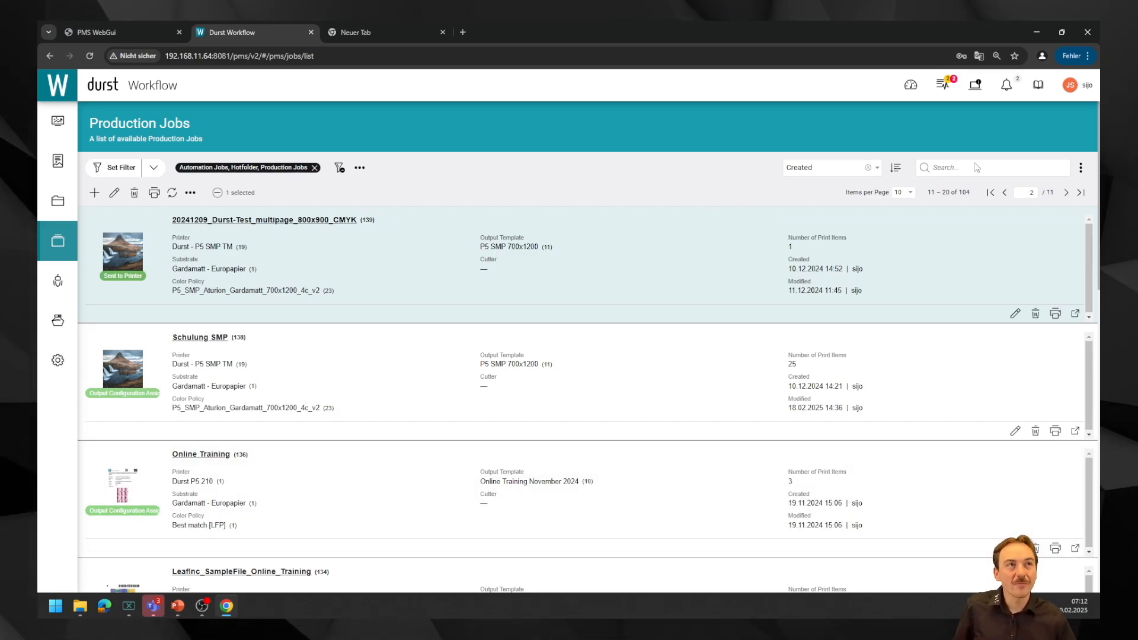
Minimize the browser to return to the presentation and advance to the New Quickprint slide.
left_click(1037, 32)
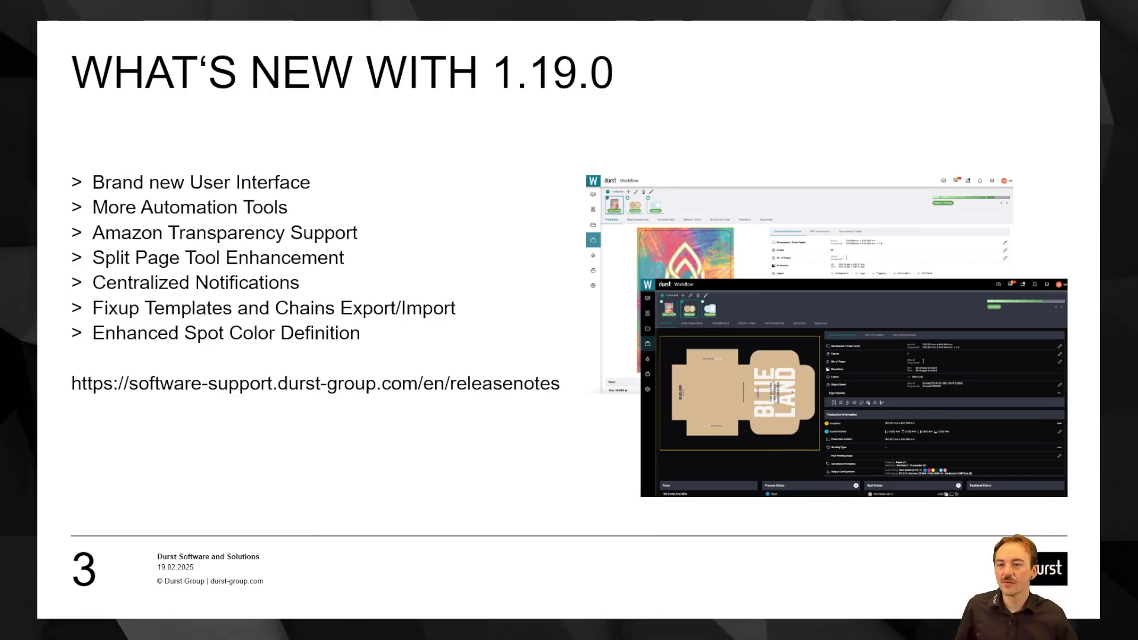
key("Right")
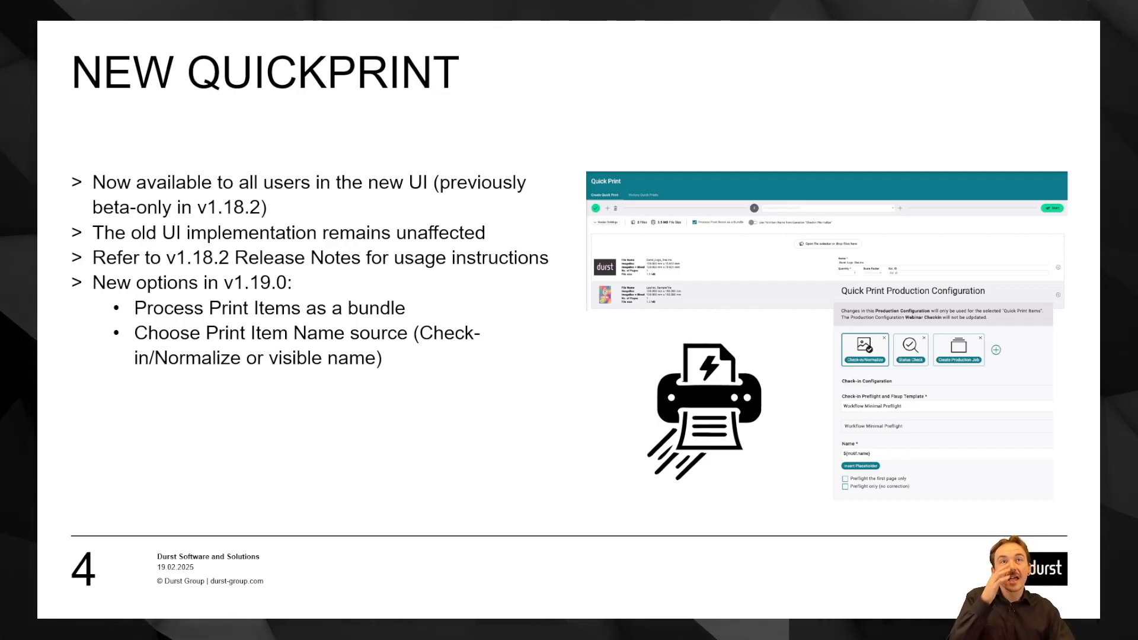
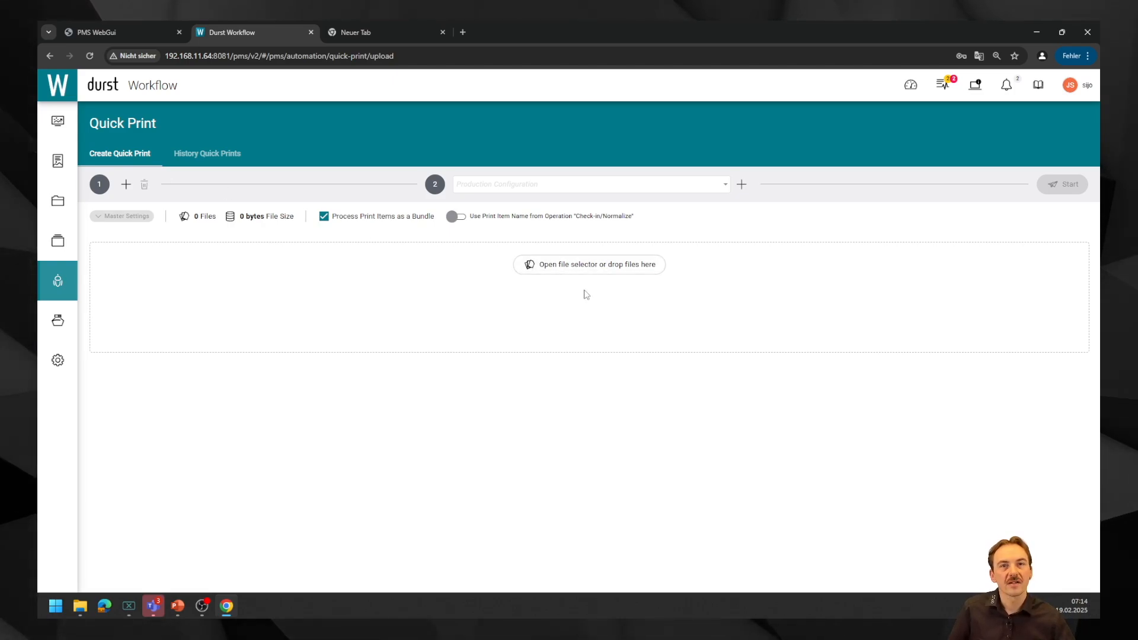
Add LeafInc_SampleFile to the Quick Print from the file explorer.
left_click(81, 613)
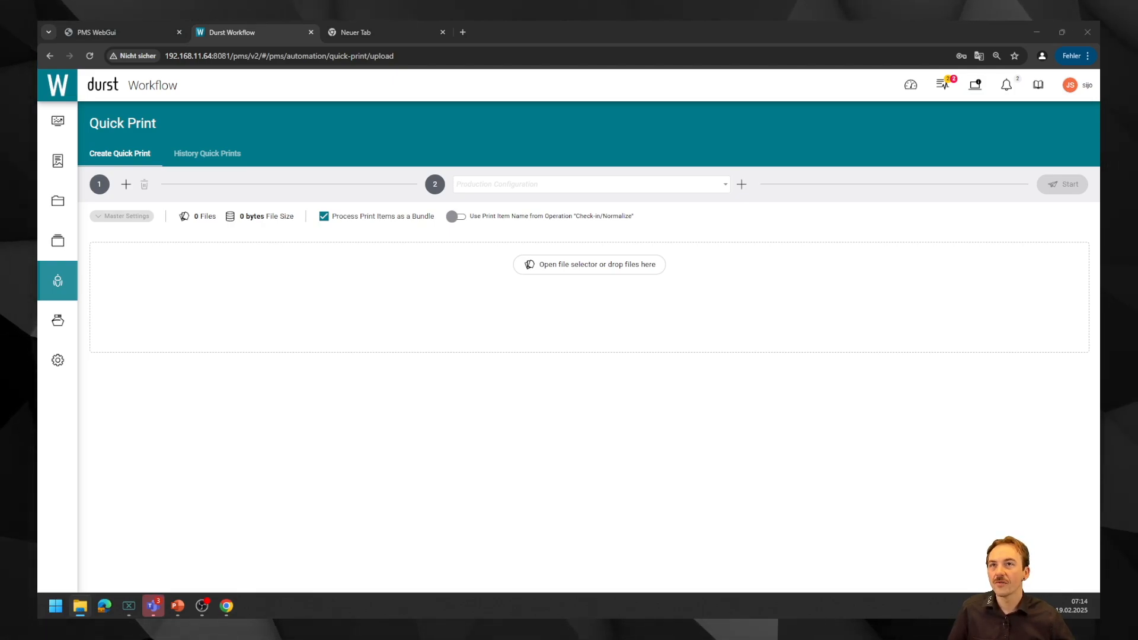
left_click_drag(0, 338, 199, 342)
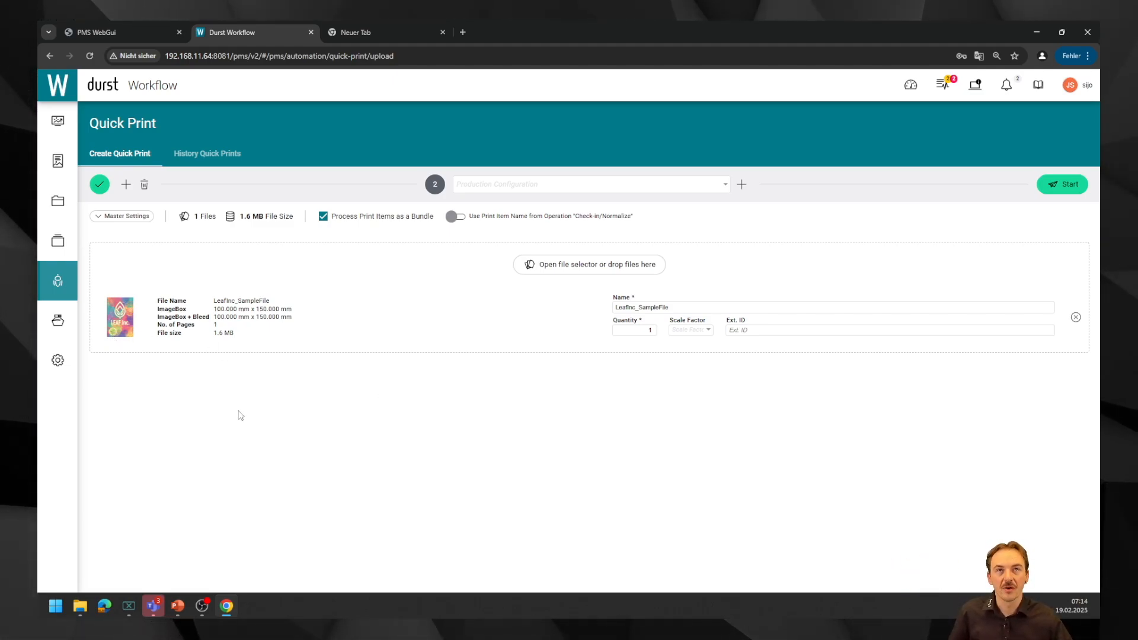
Add Packaging_Sample to the Quick Print through the file selector and remove it from the file list again.
left_click(541, 270)
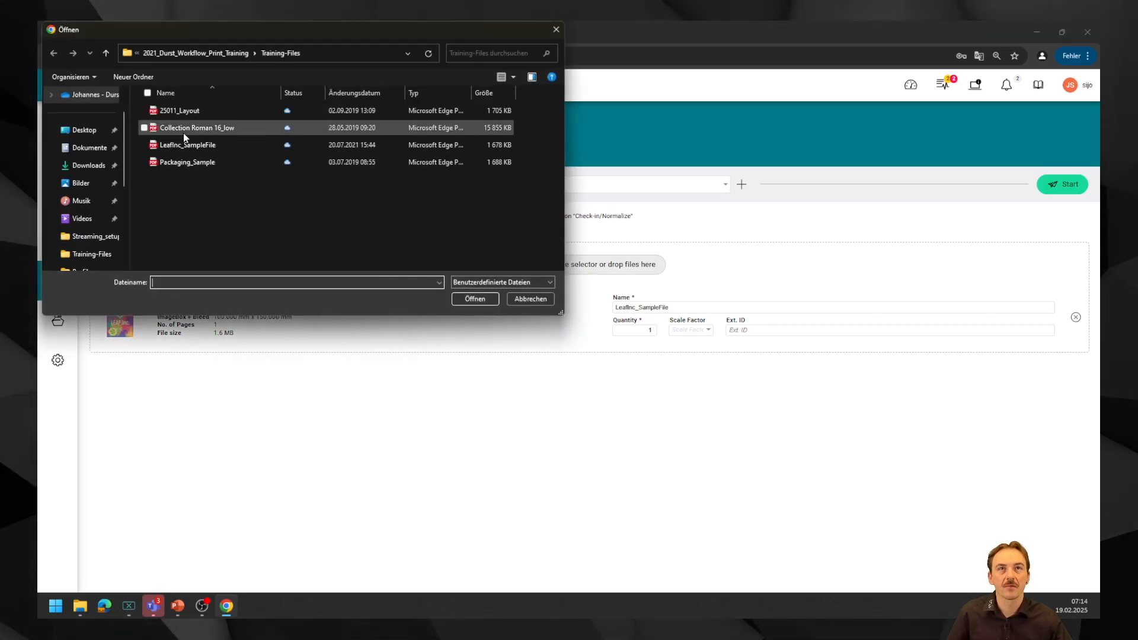
left_click(187, 162)
left_click(475, 299)
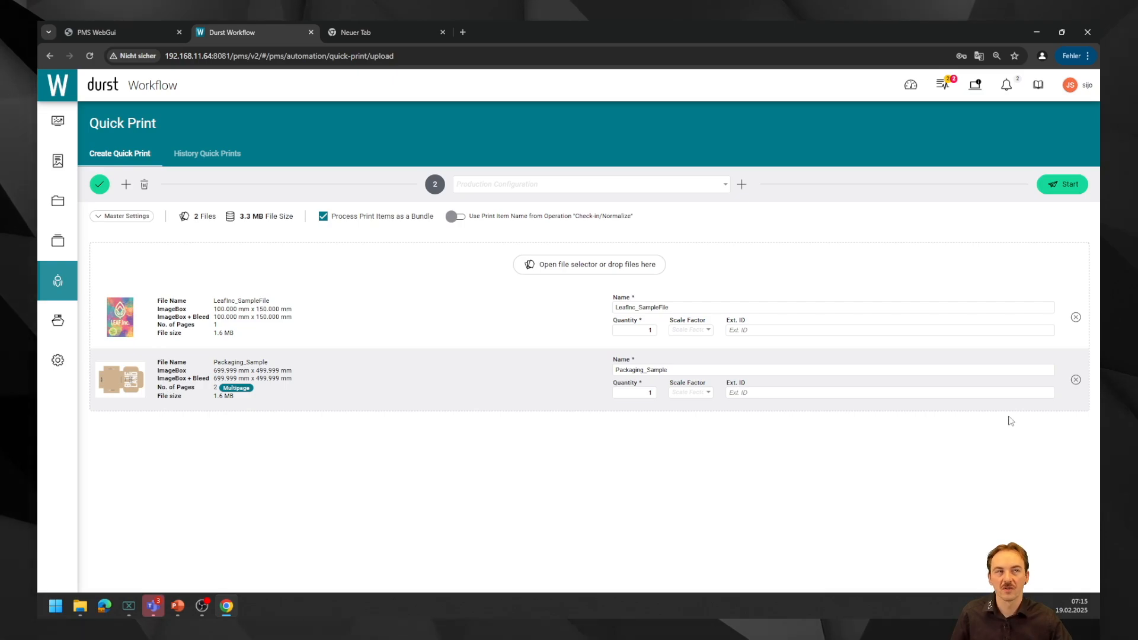
left_click(1076, 380)
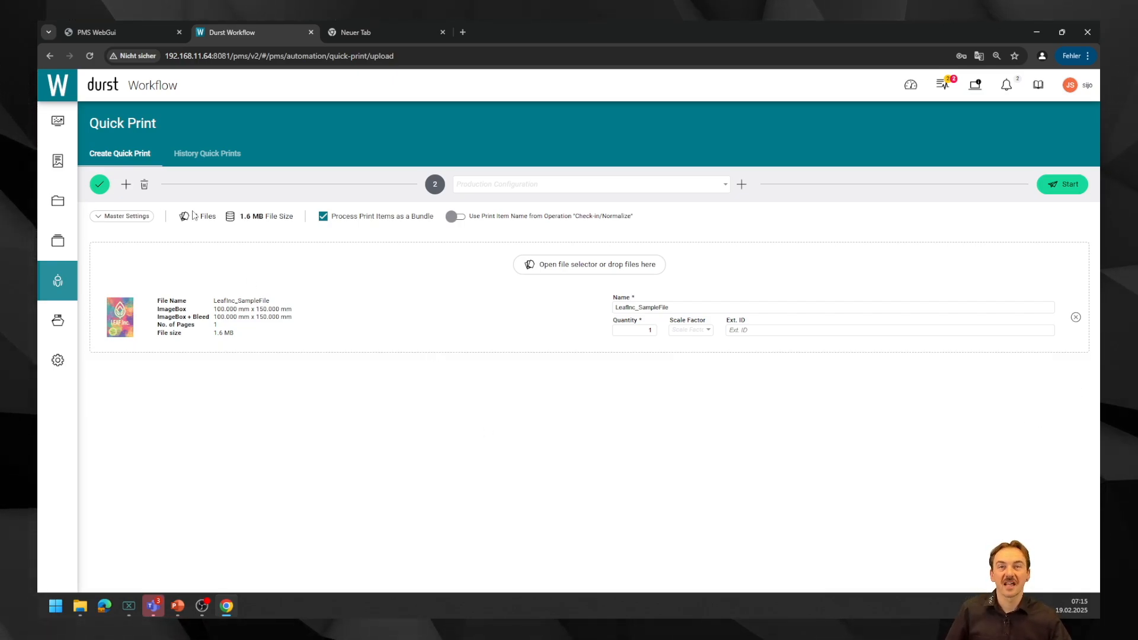
Choose Webinar Checkin as the production configuration, clear the selection once and choose Webinar Checkin again.
left_click(723, 190)
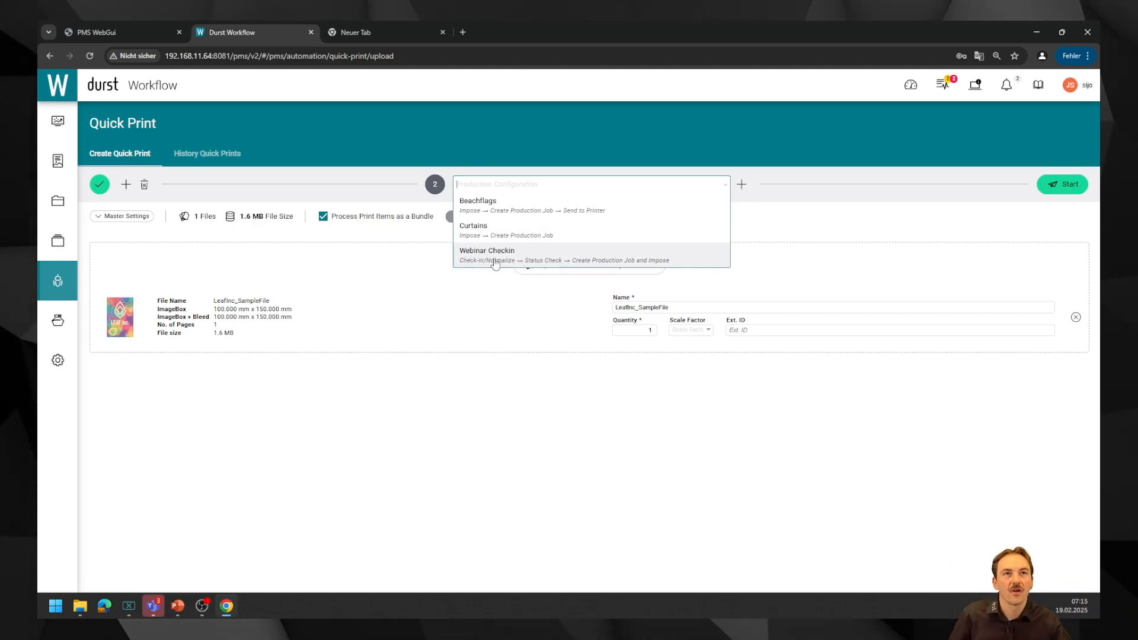
left_click(463, 251)
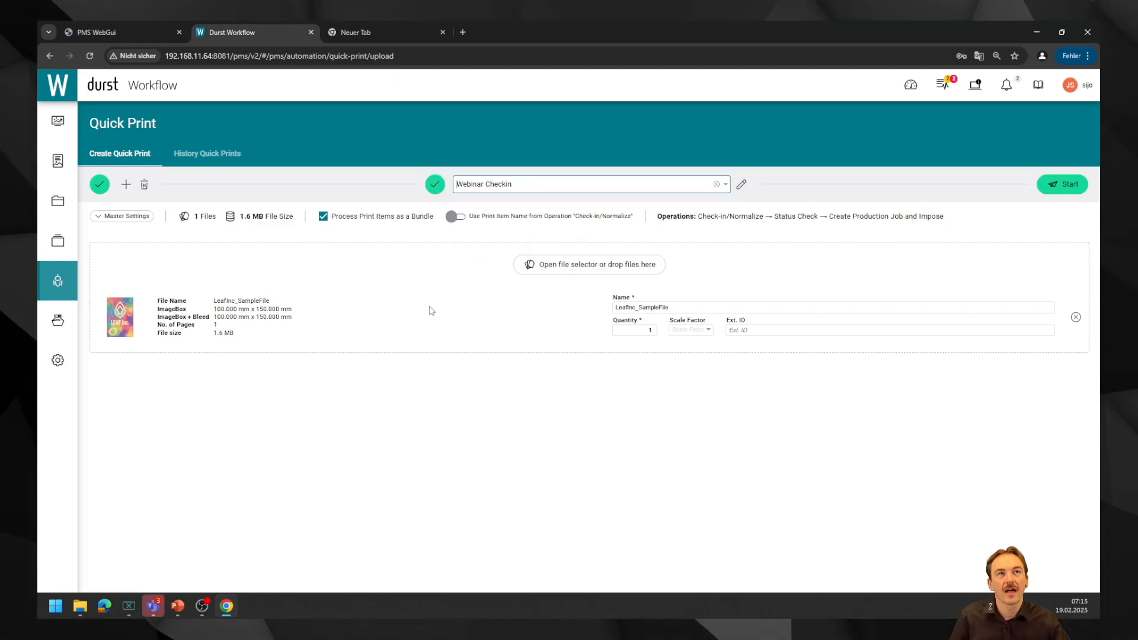
left_click(716, 185)
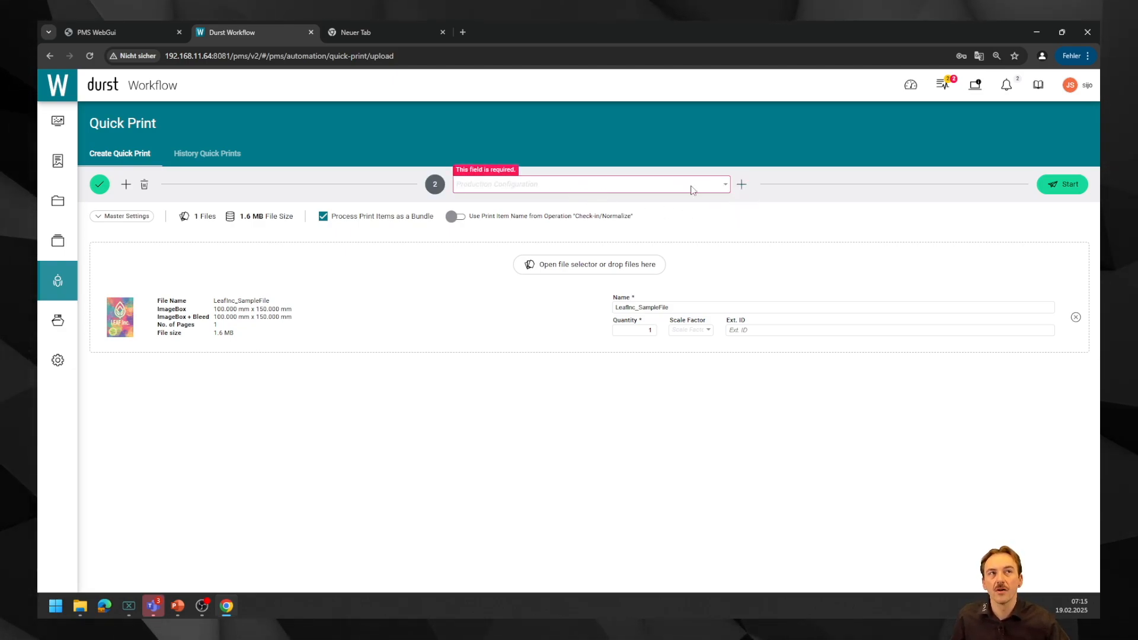
left_click(700, 185)
left_click(567, 259)
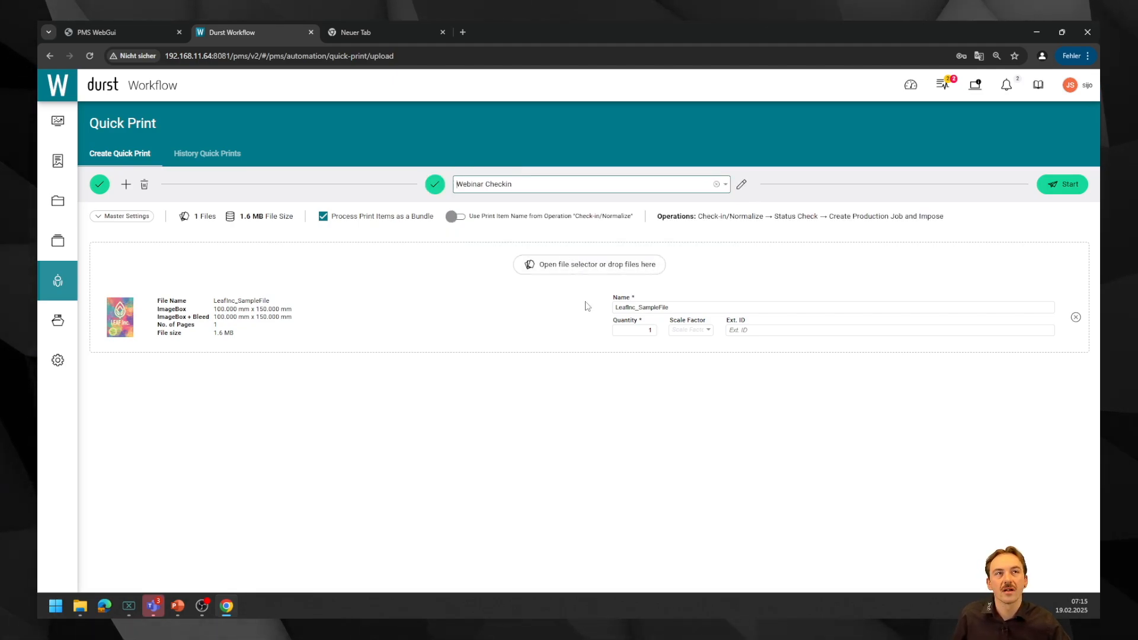
Edit the Webinar Checkin configuration for this Quick Print and enable preflighting the first page only in the Check-in/Normalize operation.
left_click(741, 189)
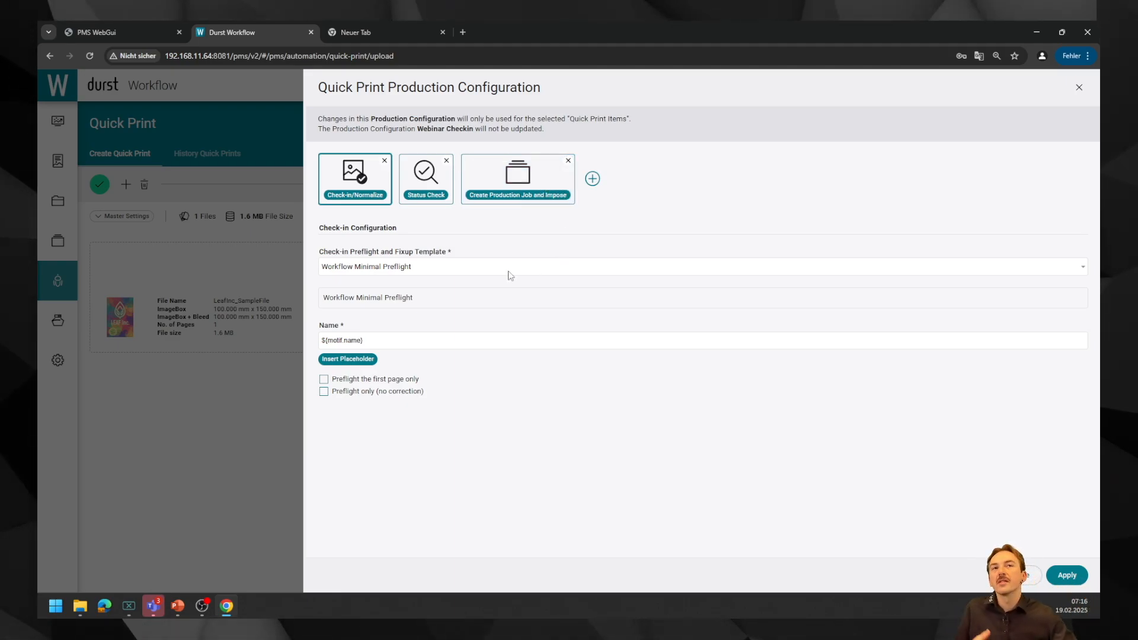
left_click(355, 178)
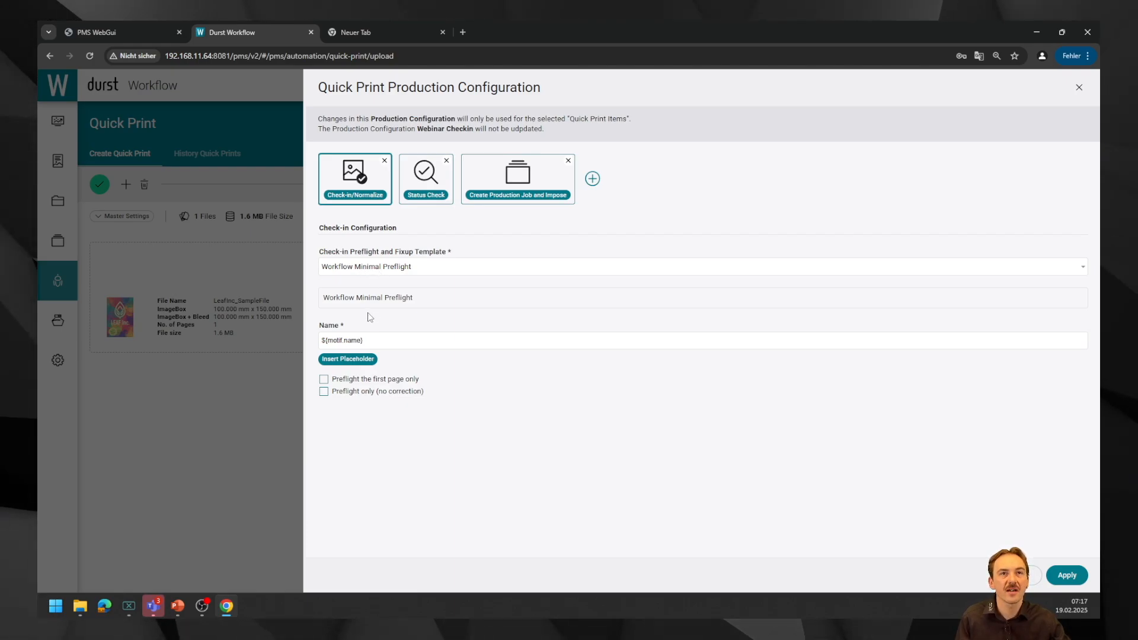
left_click(363, 341)
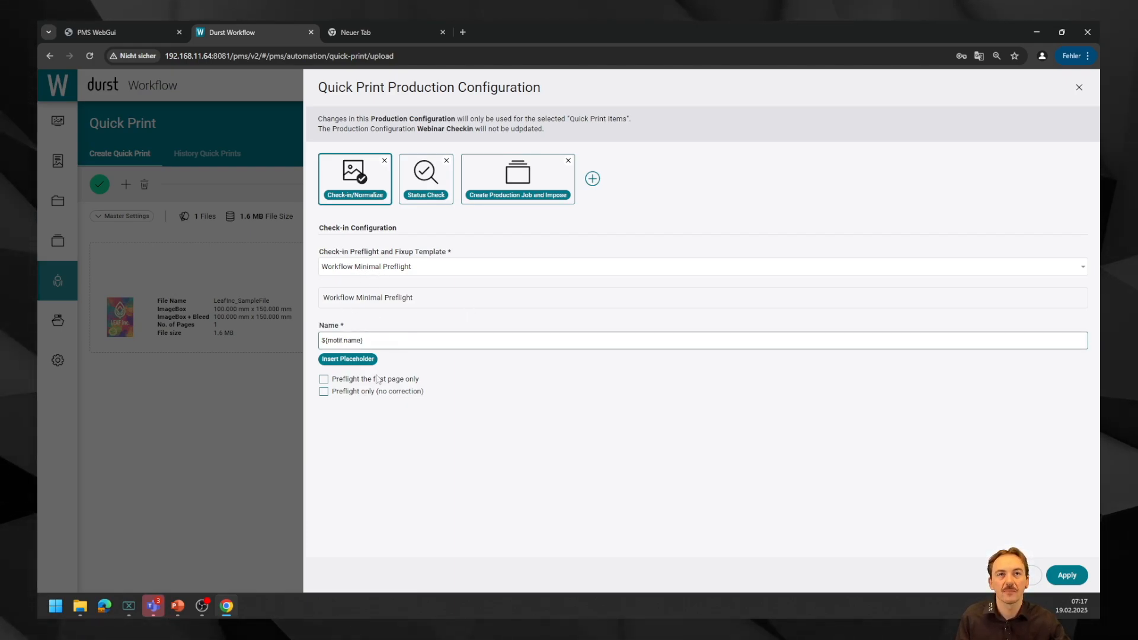
left_click(324, 380)
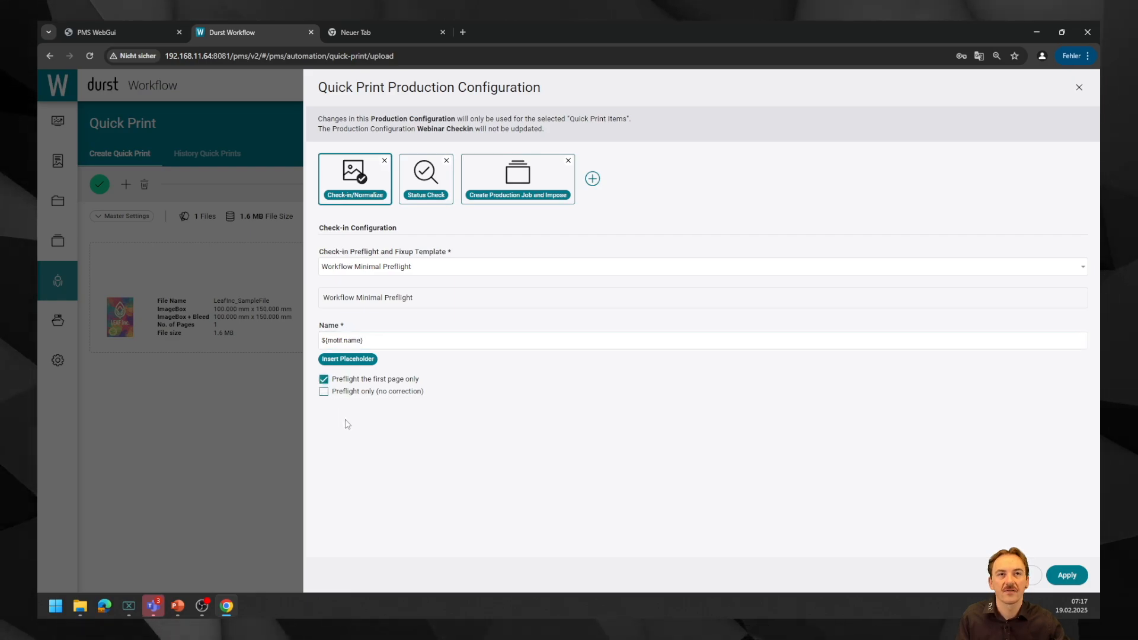
Review the Status Check operation's status and notification options, keep workflow user notification, and enable attaching the preflight report.
left_click(403, 175)
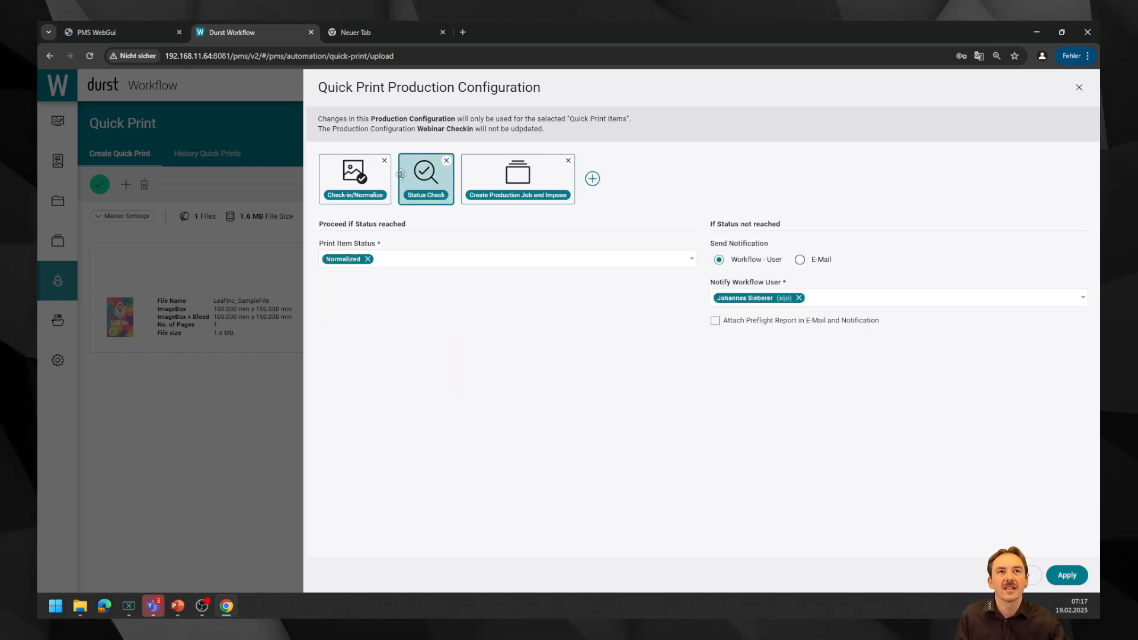
left_click(389, 259)
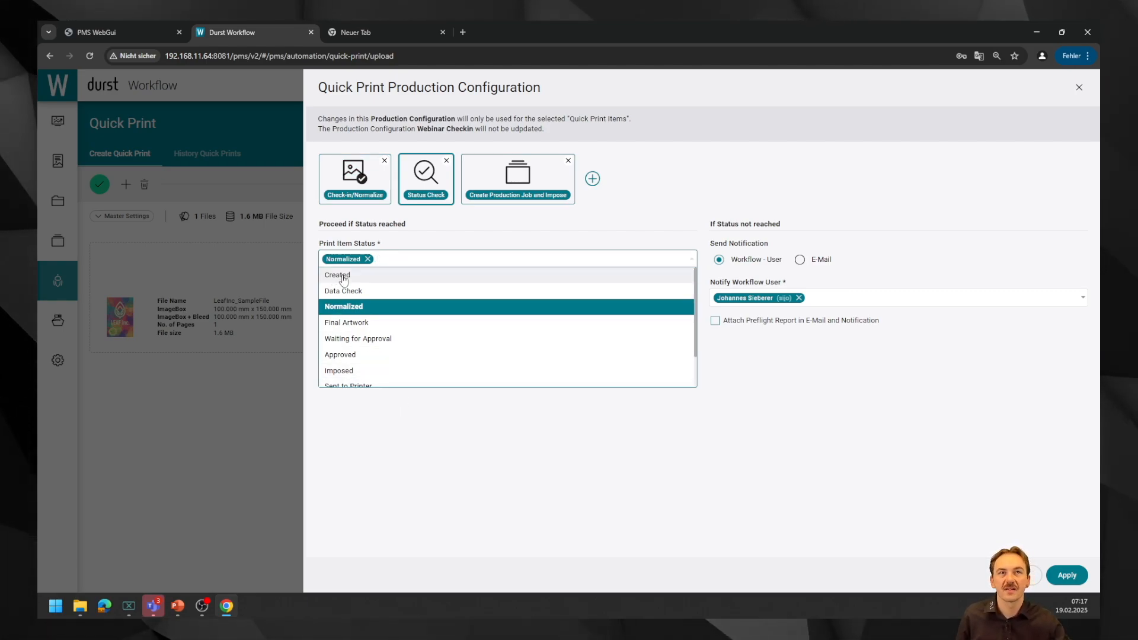
left_click(435, 254)
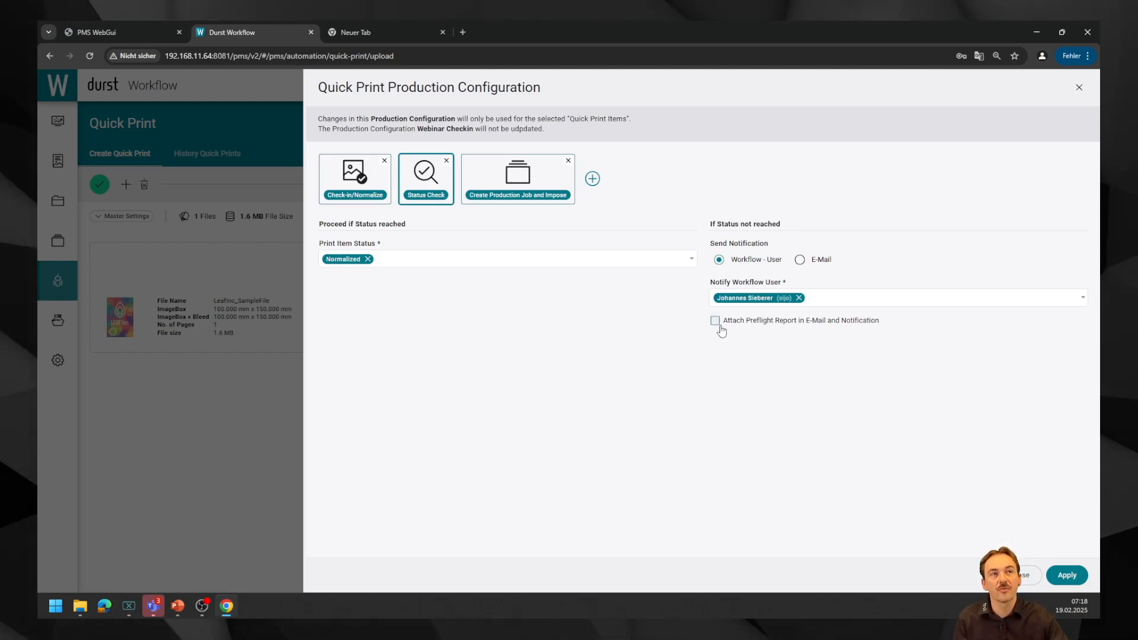
left_click(799, 260)
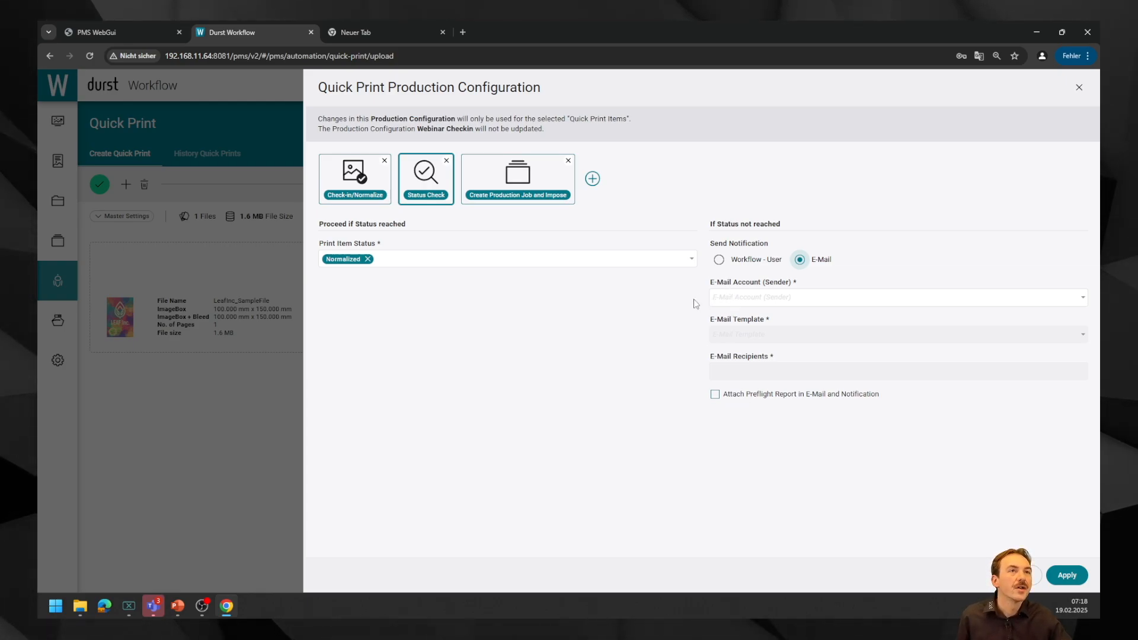
left_click(719, 261)
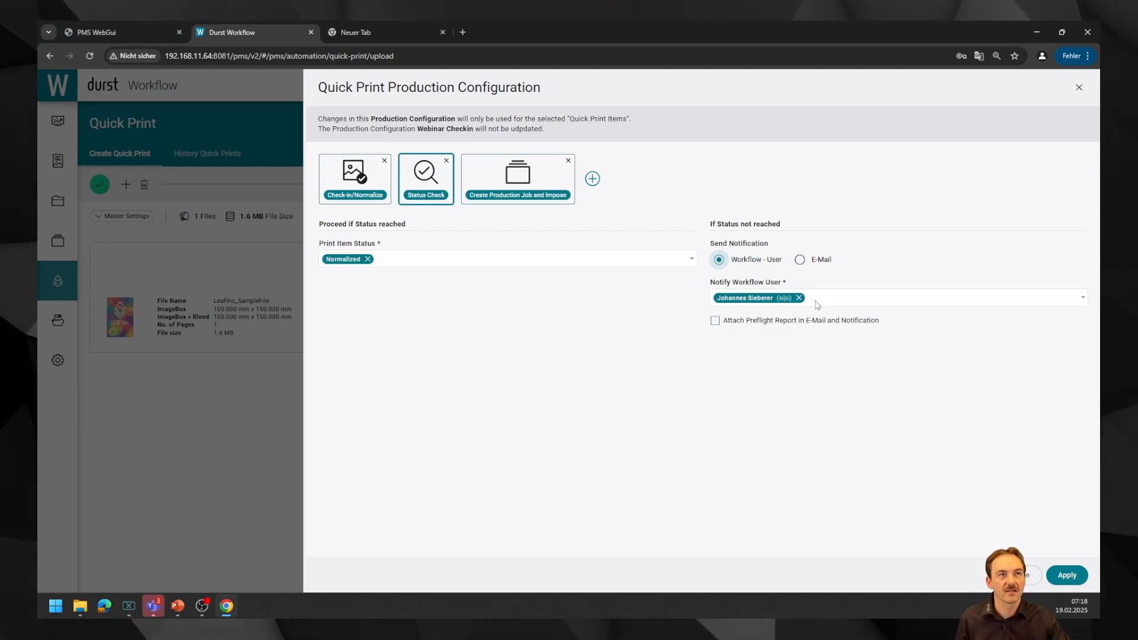
left_click(866, 299)
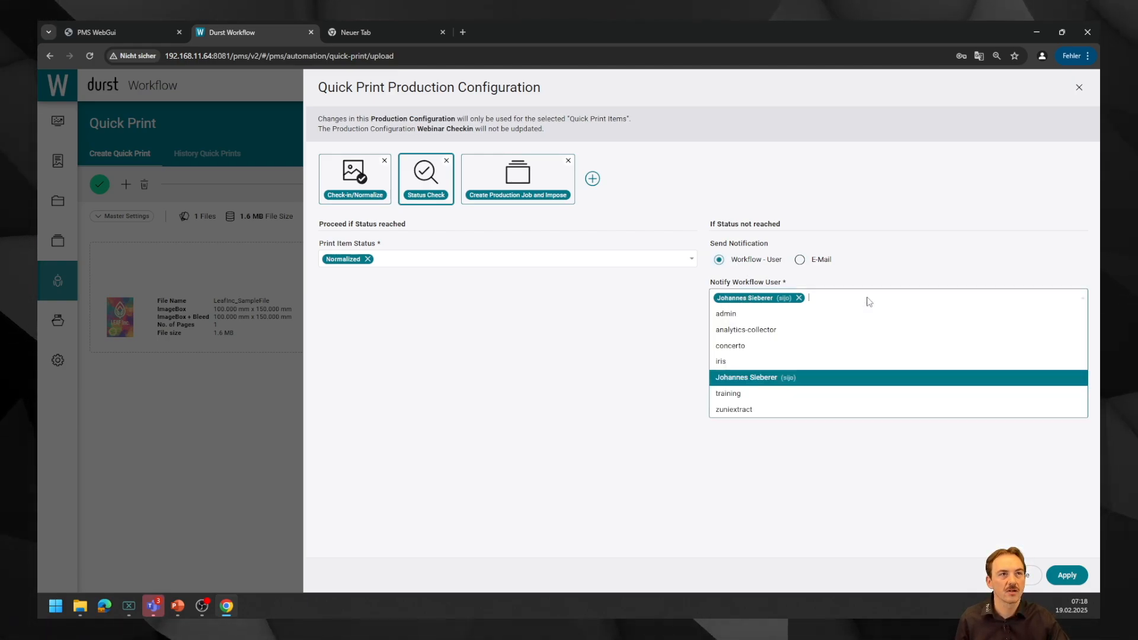
left_click(657, 339)
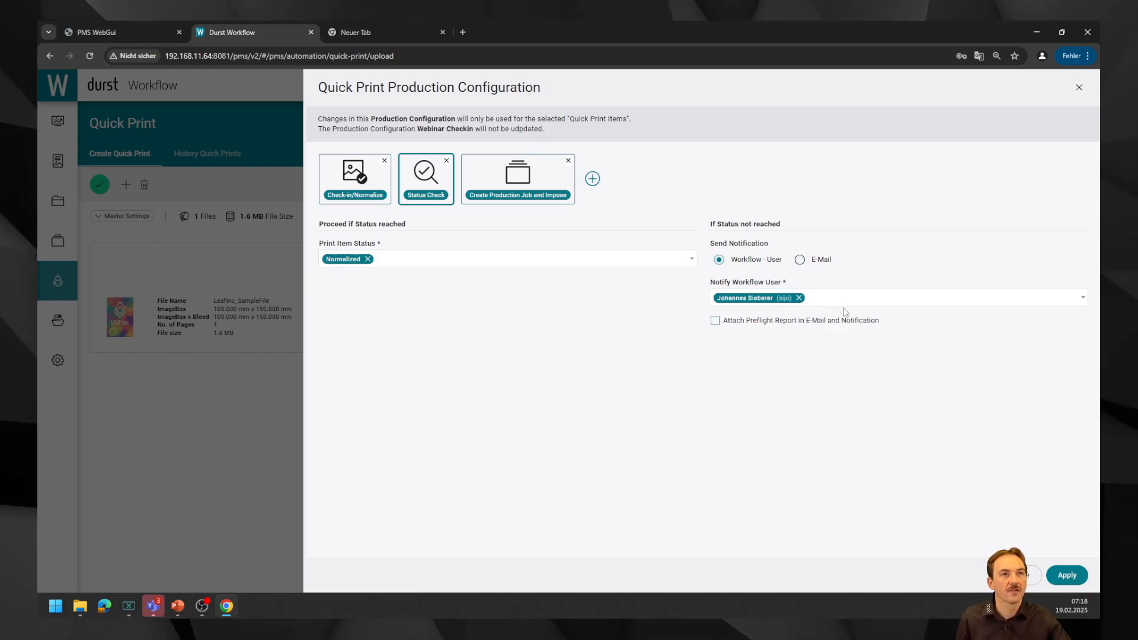
left_click(713, 323)
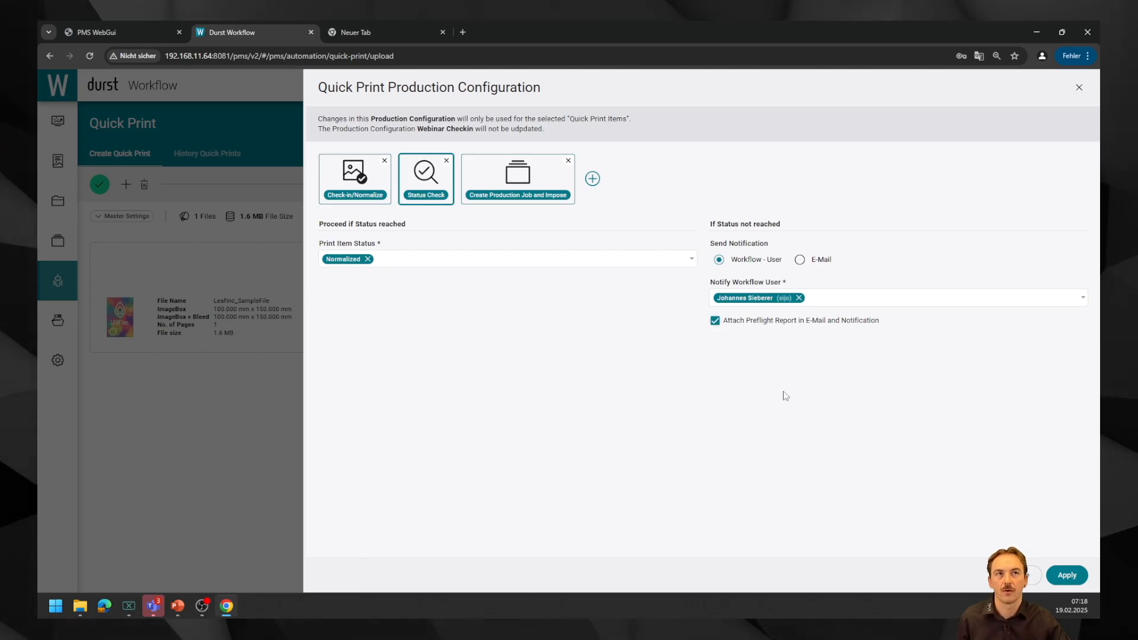
Review the Create Production Job and Impose settings, append a Send to Printer operation and apply the configuration.
left_click(518, 188)
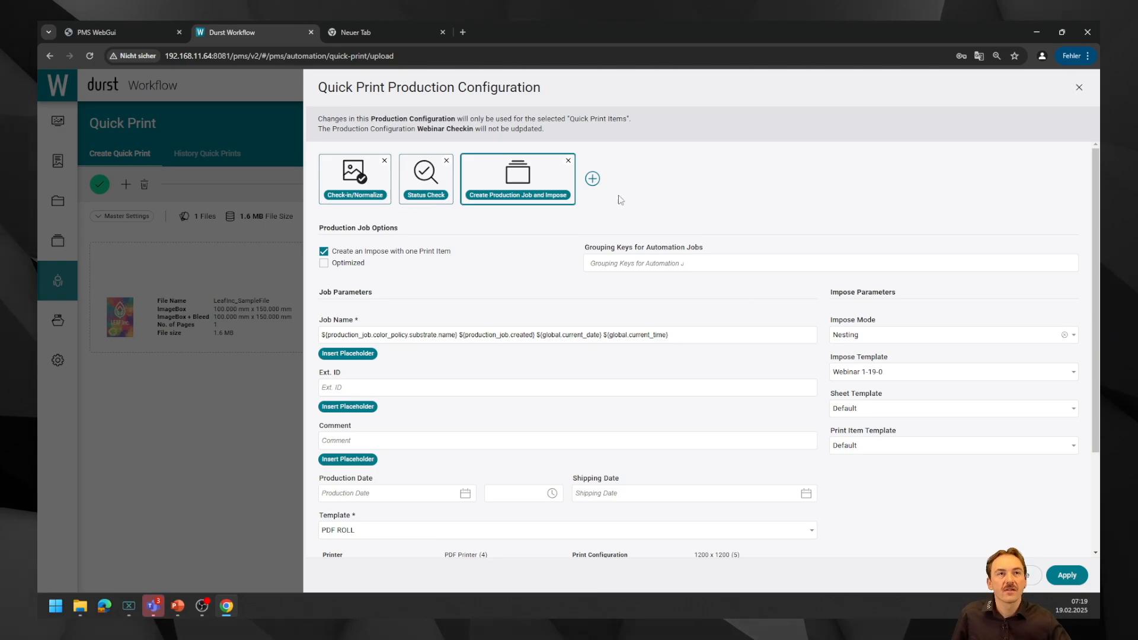
scroll(638, 311, "down", 1)
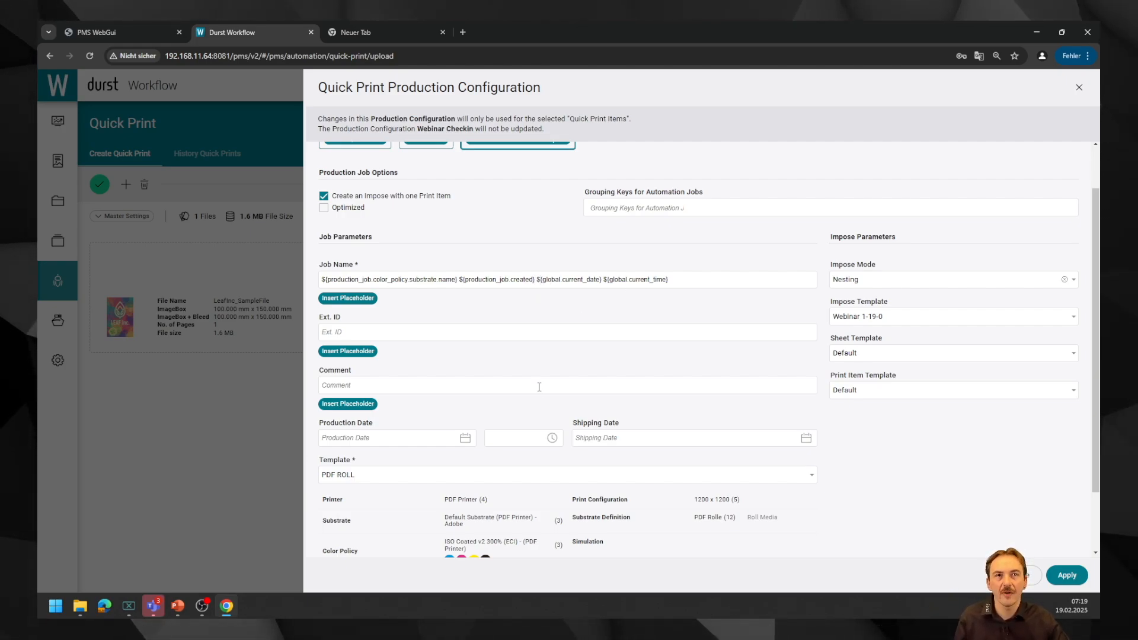
scroll(542, 398, "down", 2)
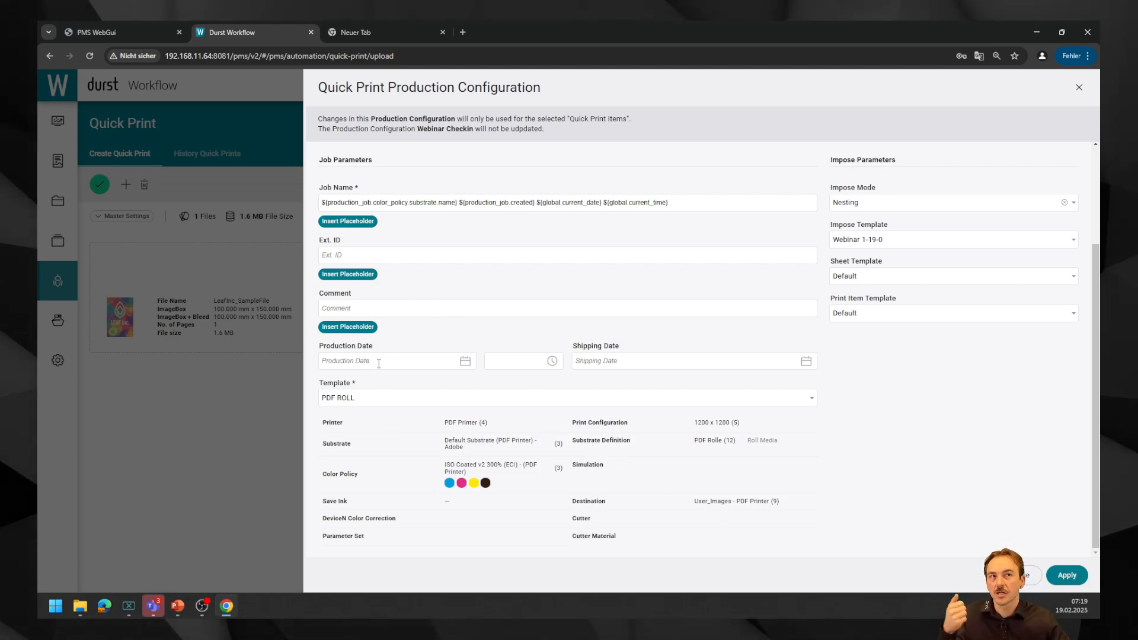
scroll(711, 372, "up", 1)
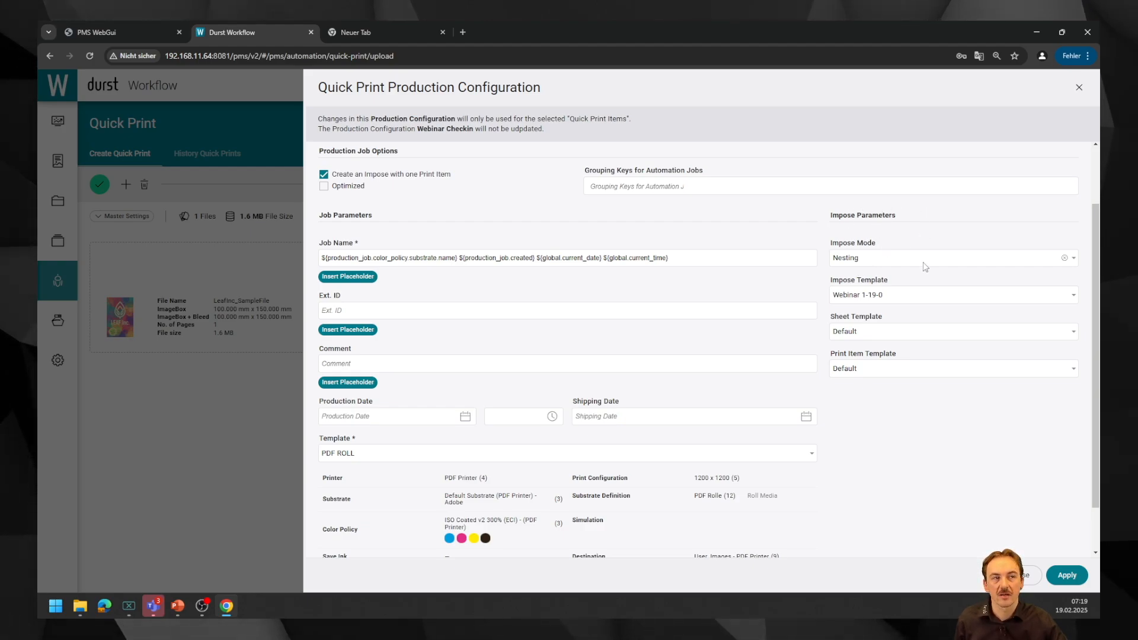
scroll(887, 432, "up", 2)
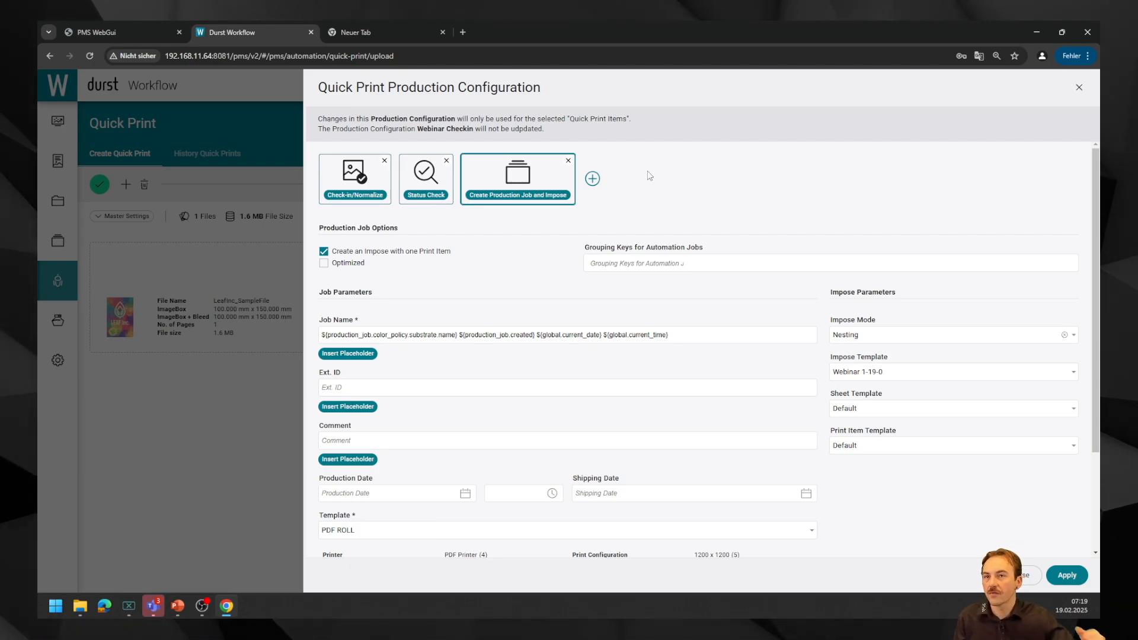
left_click(593, 178)
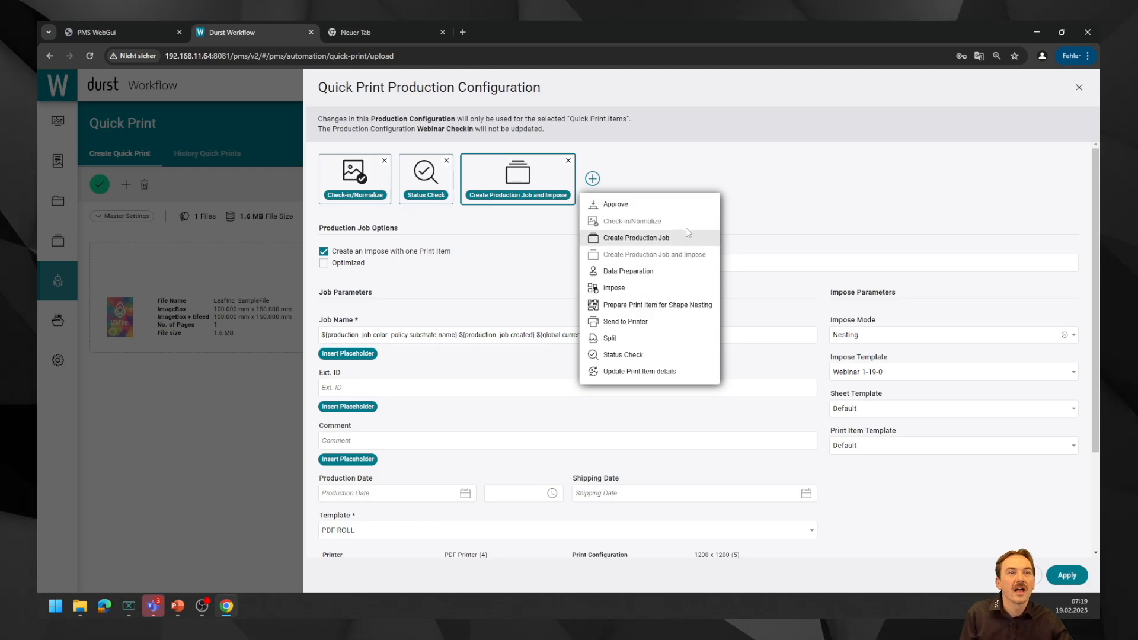
left_click(625, 321)
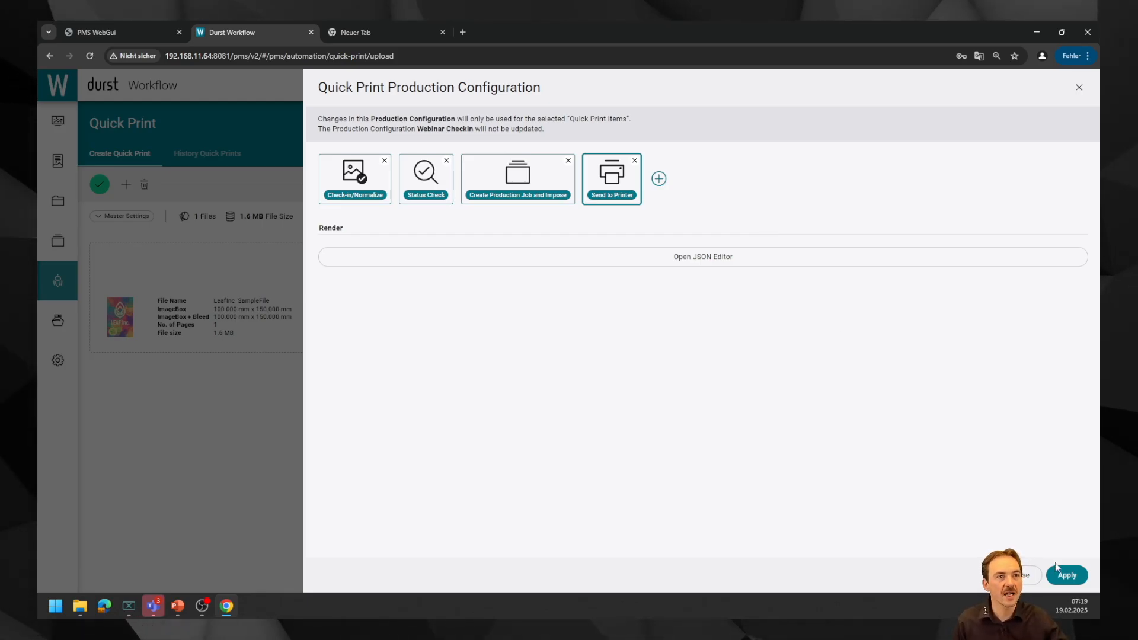
left_click(1081, 577)
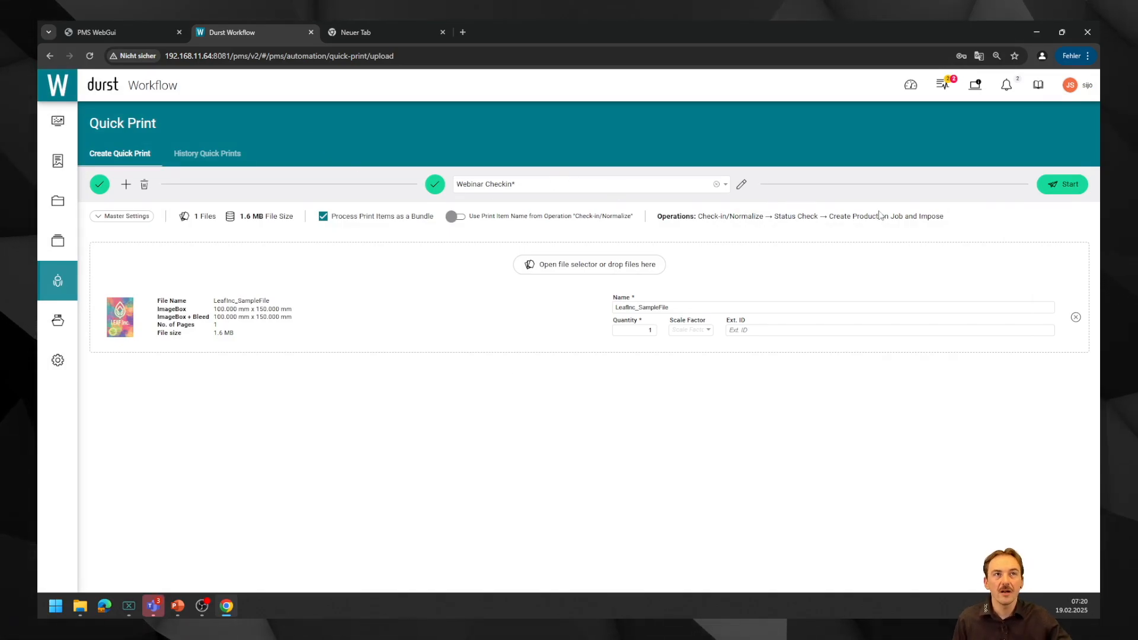
Start and confirm the Quick Print for LeafInc_SampleFile with the modified Webinar Checkin configuration.
left_click(1060, 187)
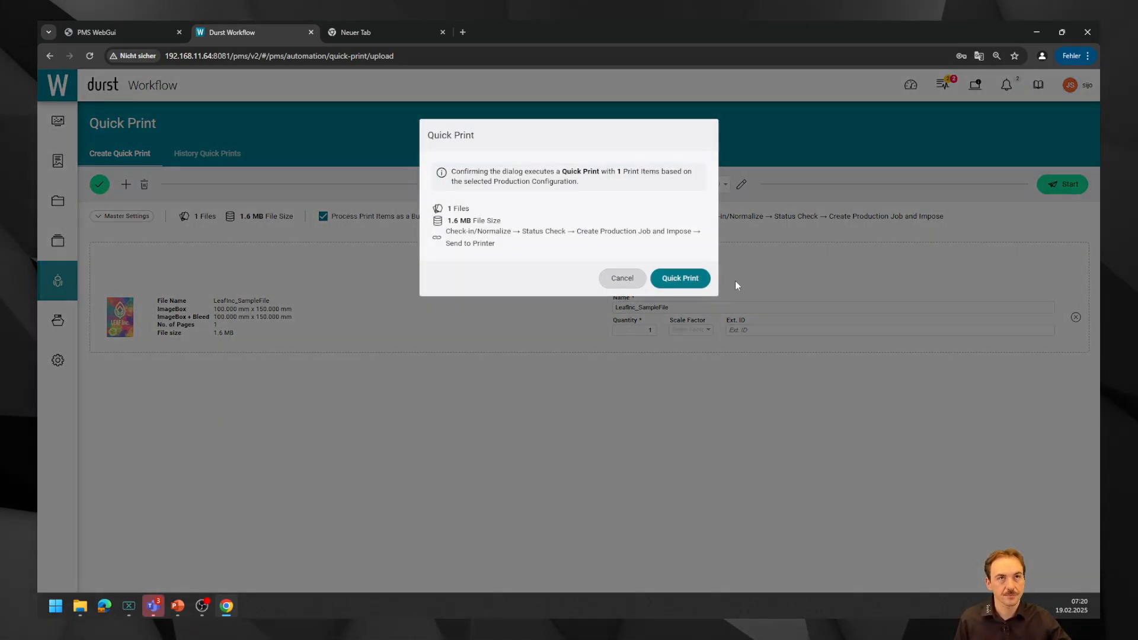
left_click(689, 277)
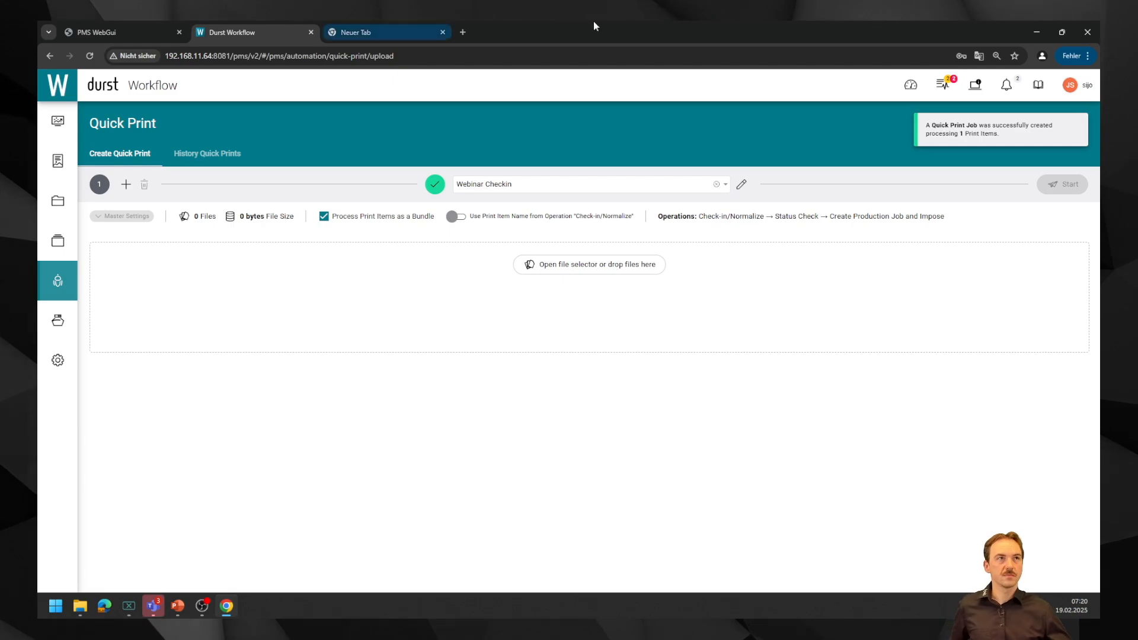
Check the running activities and examine the newest Quick Print's operations in the Quick Print history.
left_click(913, 89)
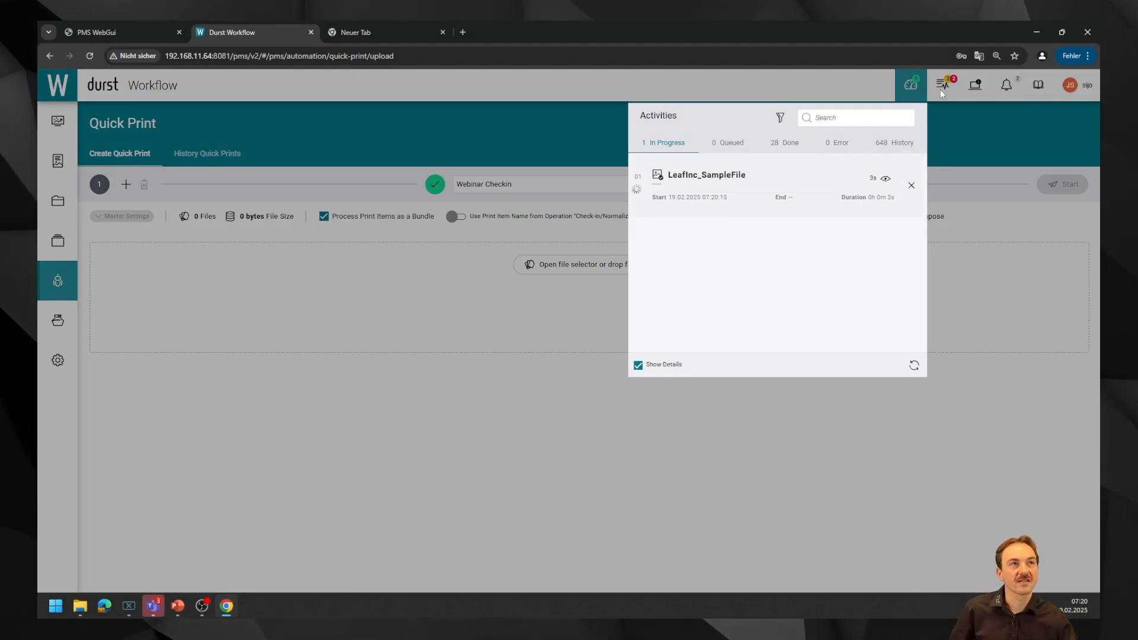
left_click(508, 267)
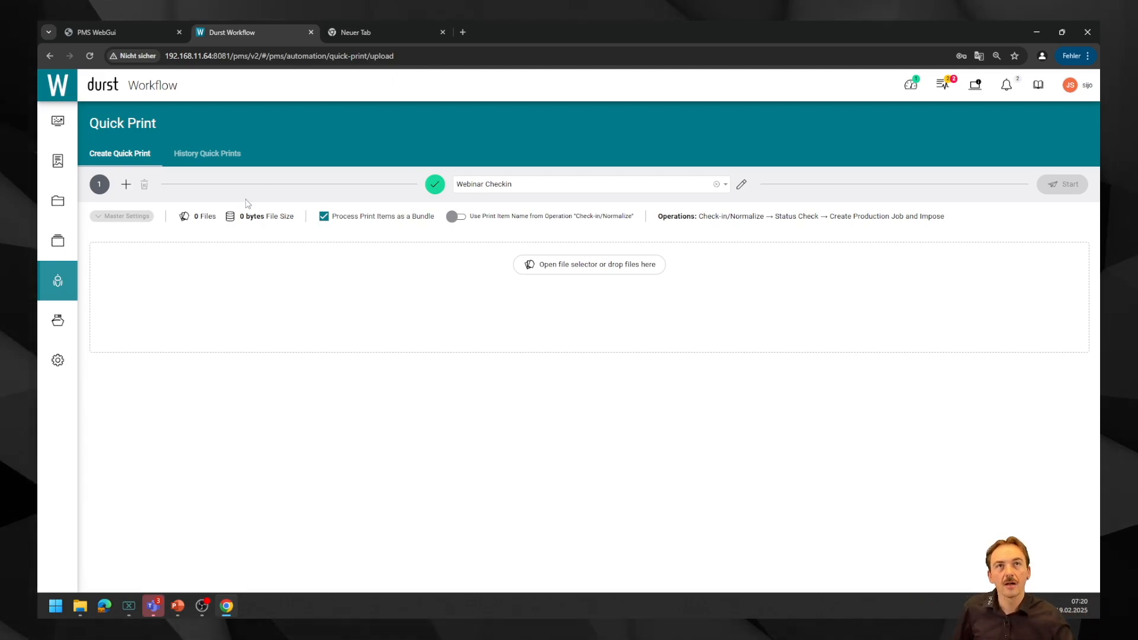
left_click(202, 155)
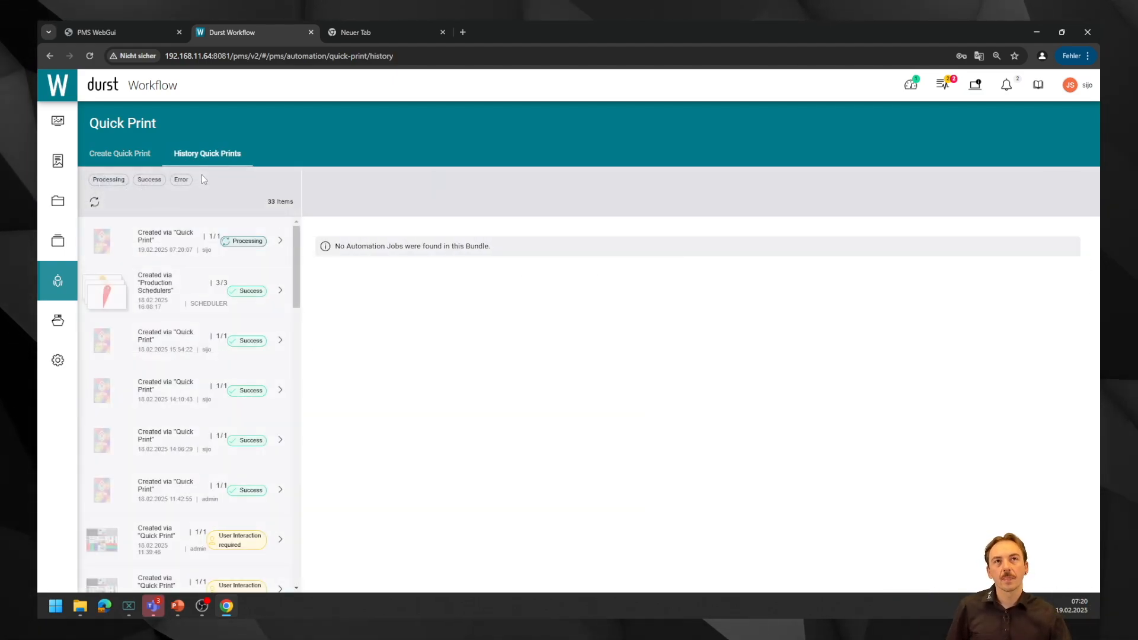
left_click(150, 247)
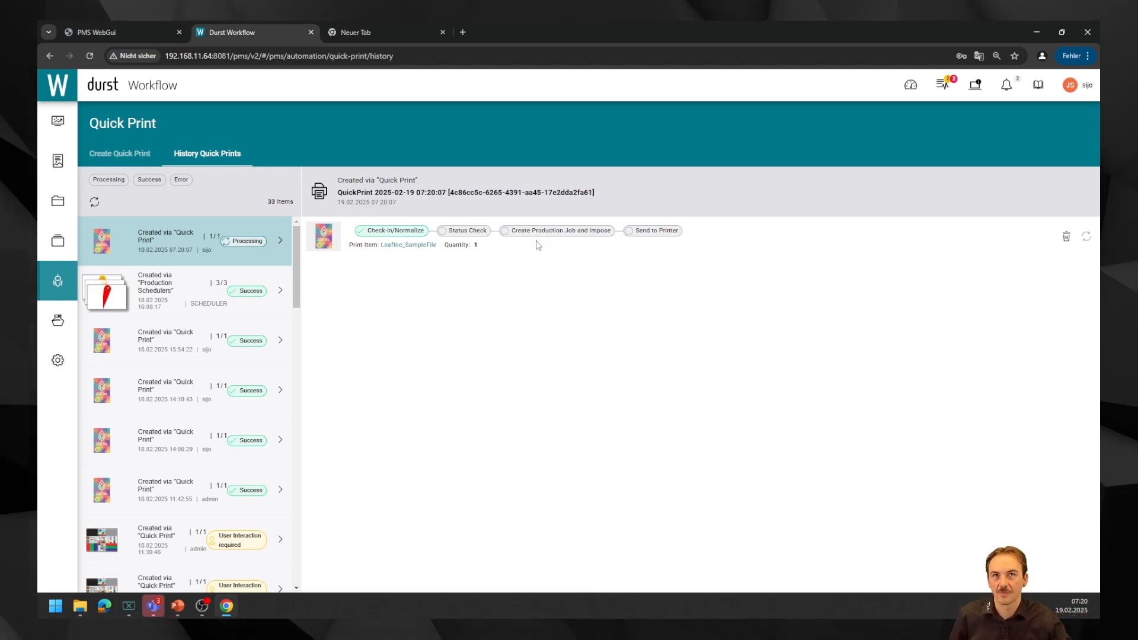
Review the operations of the 18.02.2025 15:54:22 Quick Print and the Status Check details of the 11:39:46 Quick Print requiring user interaction.
left_click(181, 342)
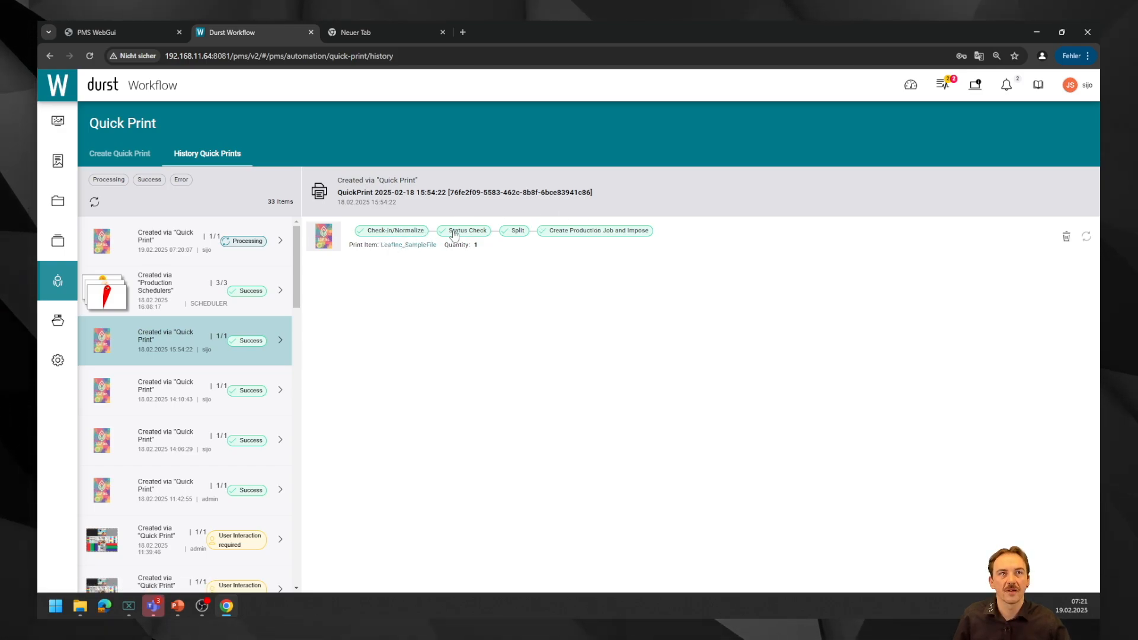
scroll(153, 445, "down", 2)
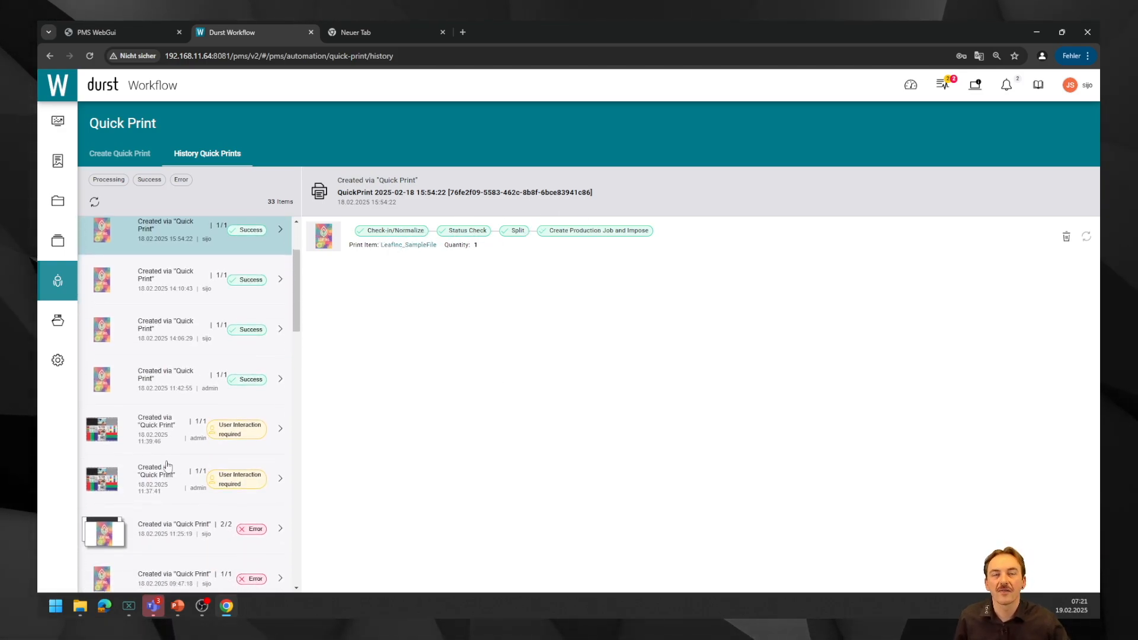
left_click(153, 444)
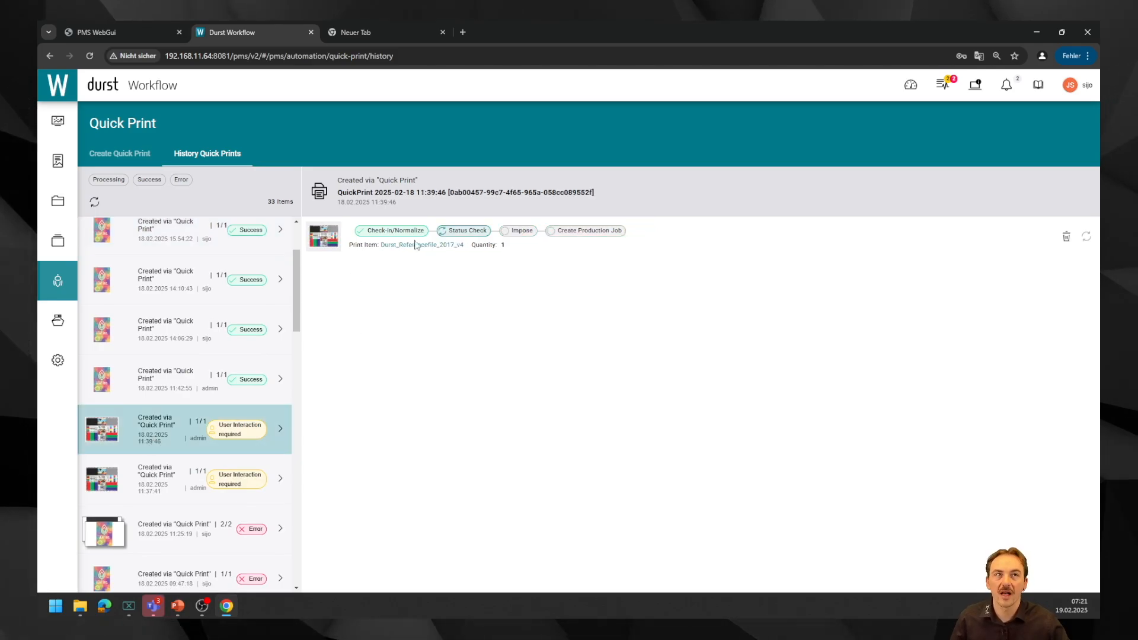
left_click(469, 231)
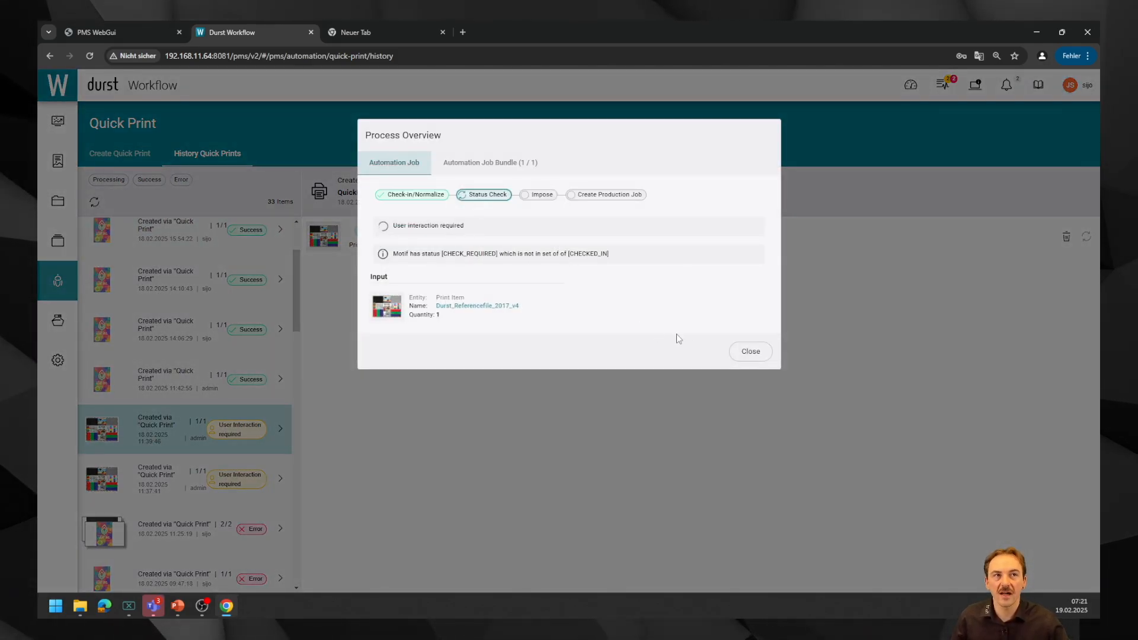
left_click(751, 351)
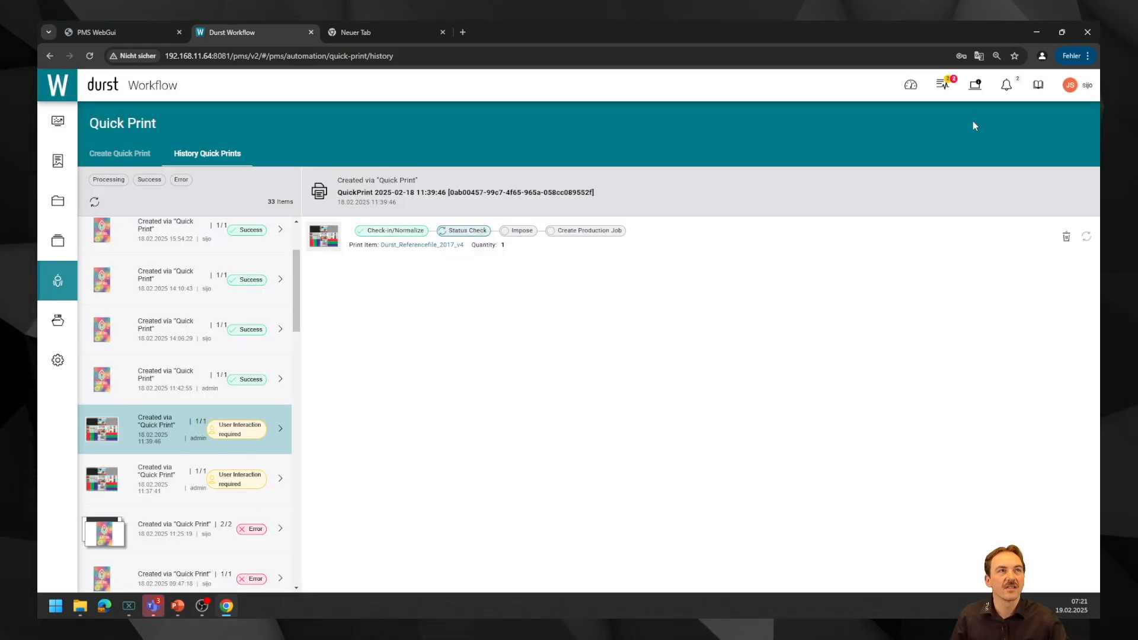
Check the Status Check notifications, and compare the newest Quick Print's operations with those of the 18.02.2025 15:54:22 Quick Print.
left_click(999, 89)
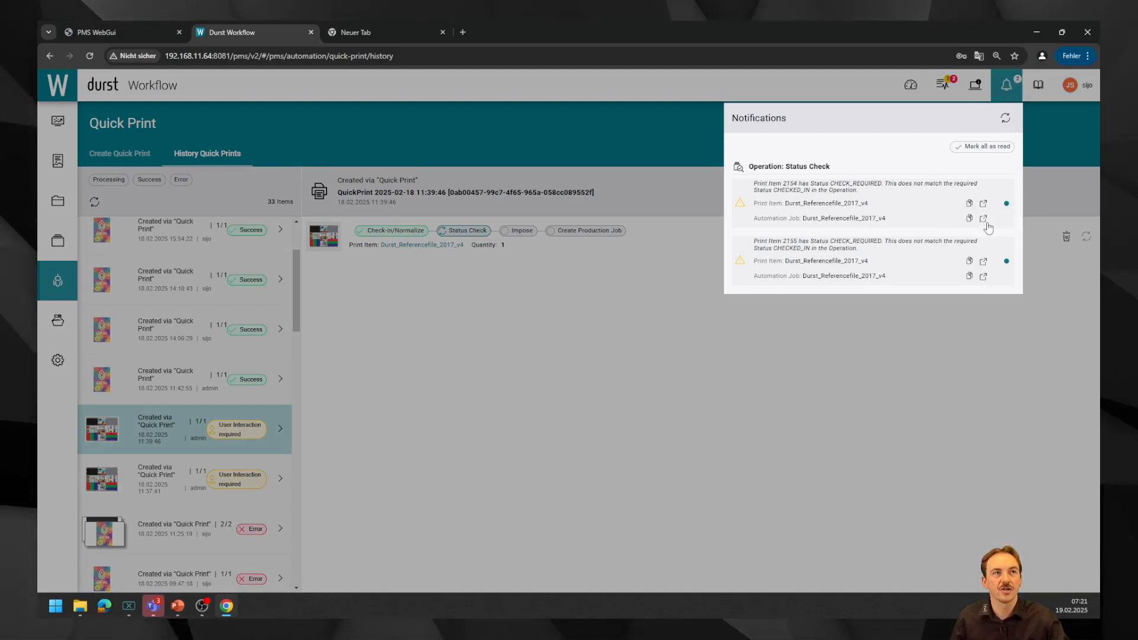
left_click(747, 382)
scroll(144, 482, "up", 1)
scroll(128, 450, "up", 2)
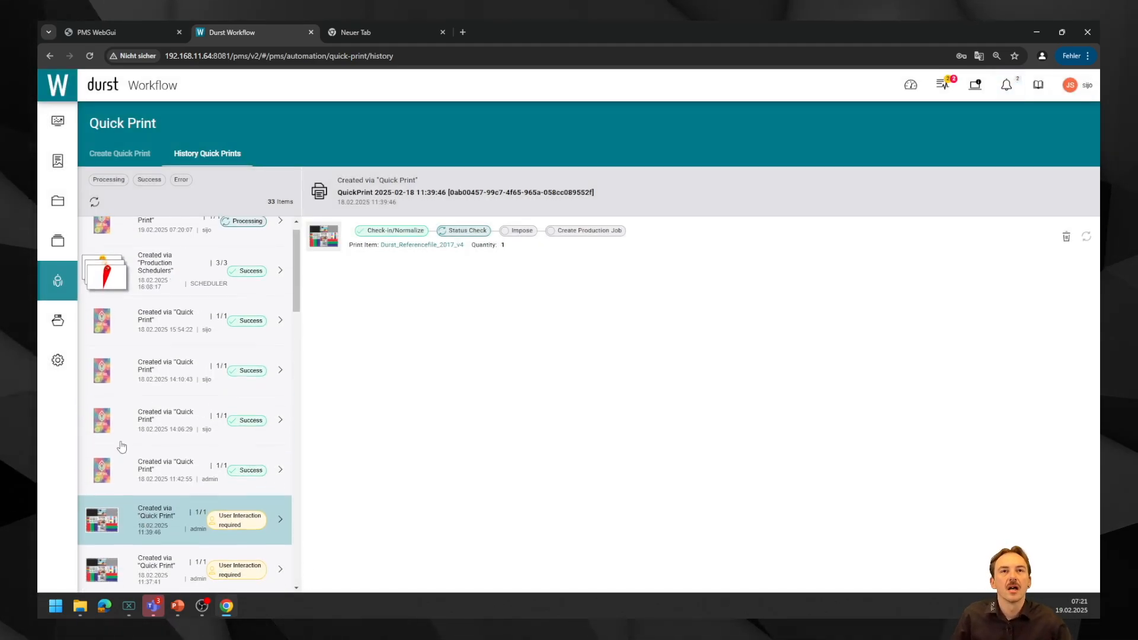
left_click(195, 251)
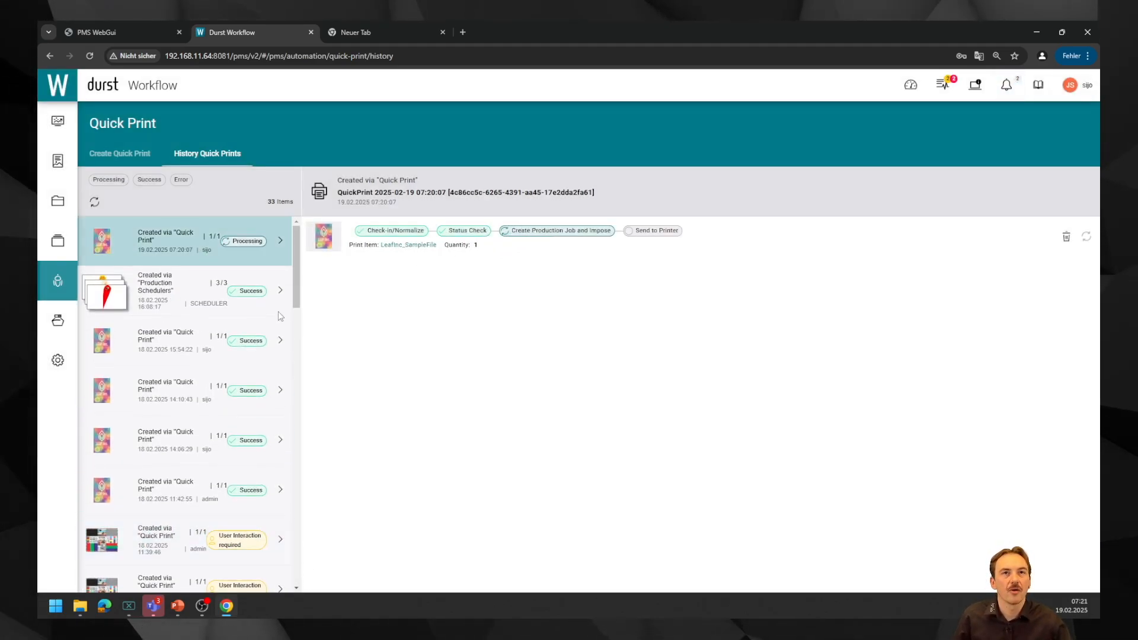
left_click(173, 352)
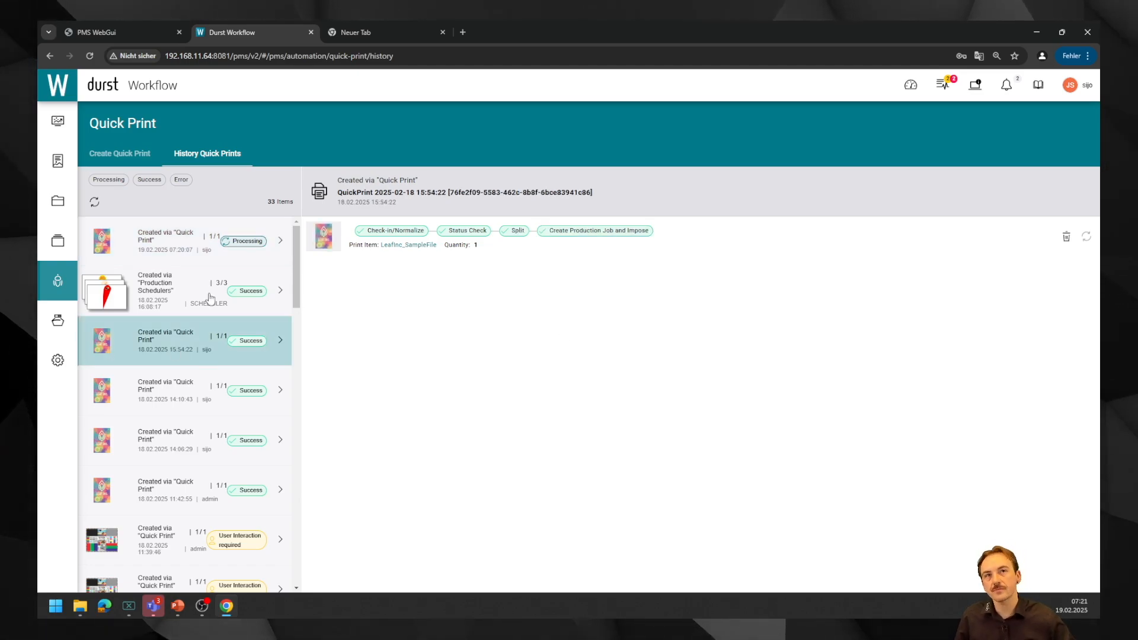
Open the PDF Printer production job created on 18.02.2025 at 15:55 and review the print data of its LeafInc_SampleFile item.
mouse_move(54, 216)
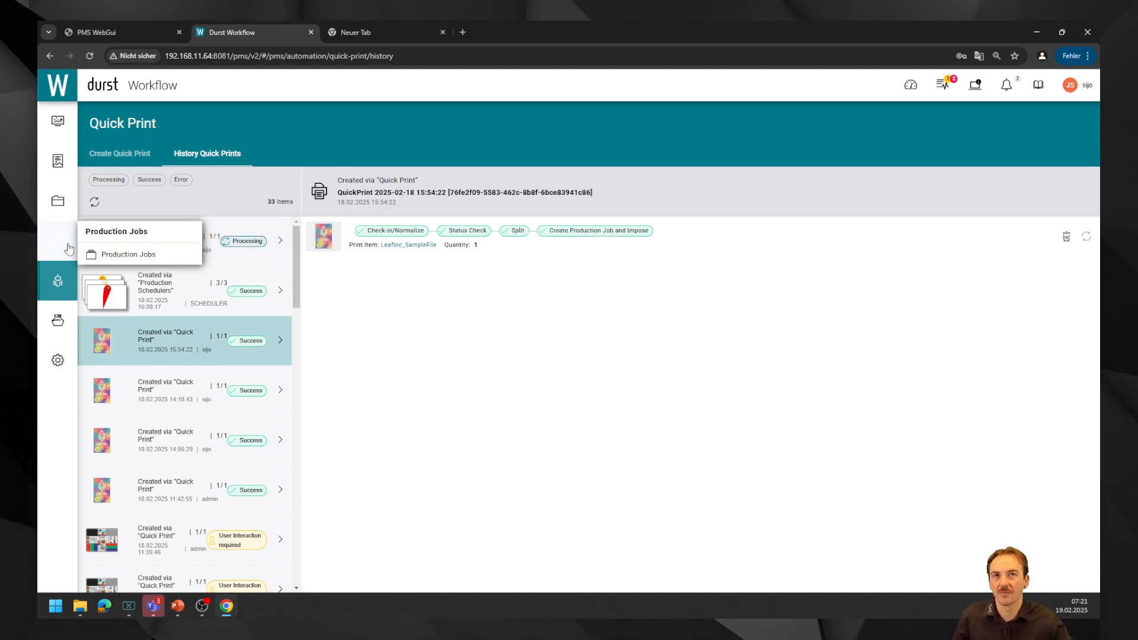
mouse_move(57, 242)
left_click(113, 251)
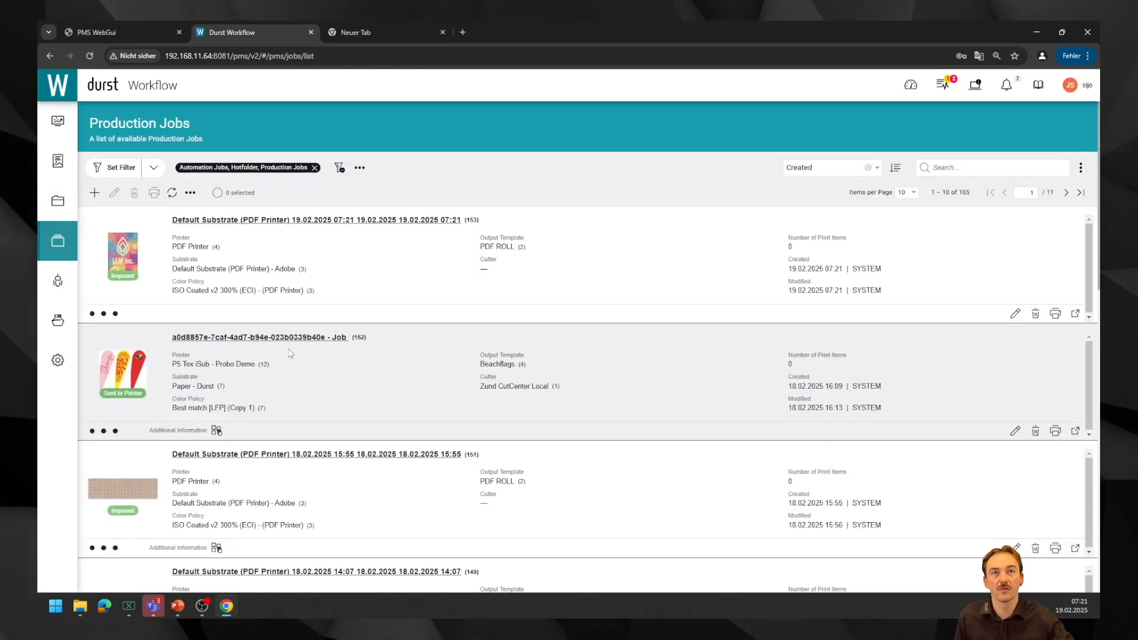
scroll(316, 330, "down", 3)
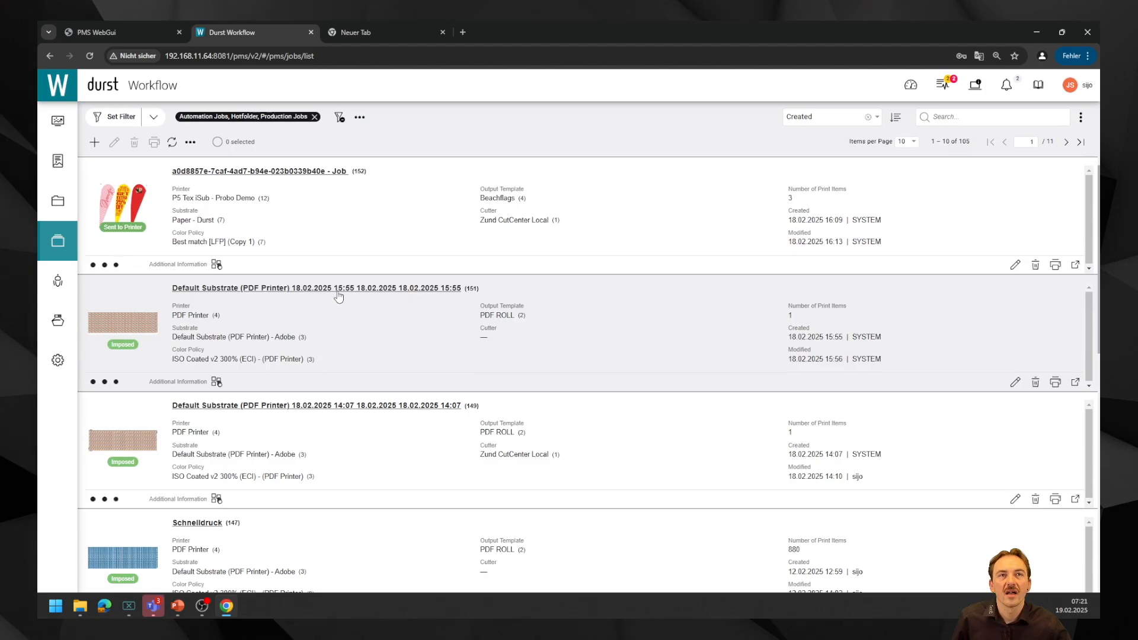
left_click(341, 289)
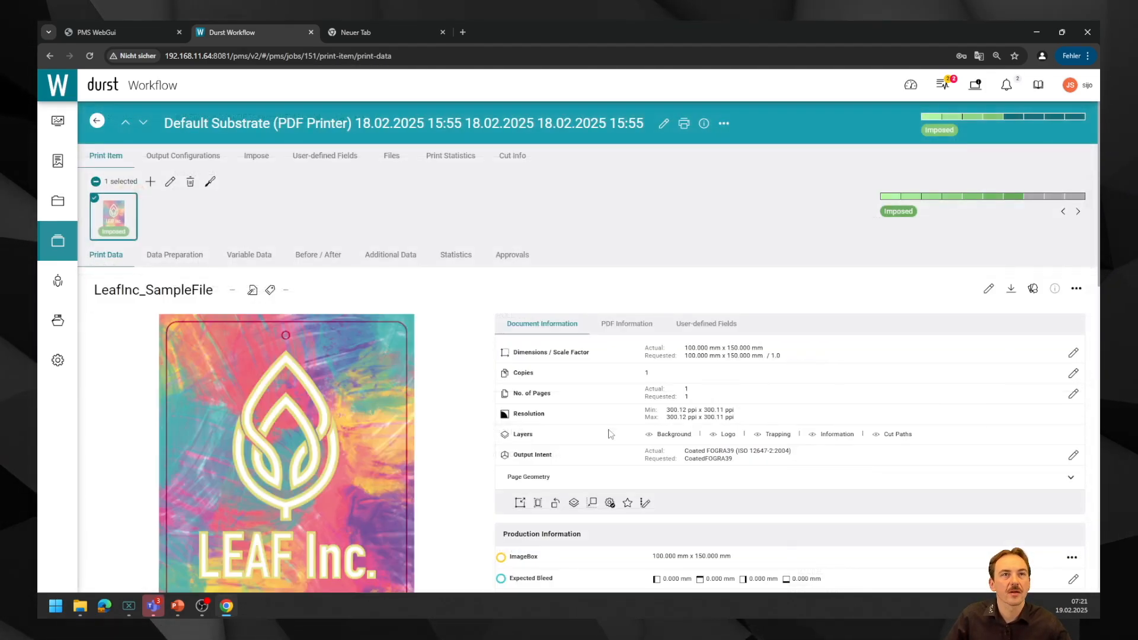
scroll(415, 291, "down", 1)
mouse_move(412, 291)
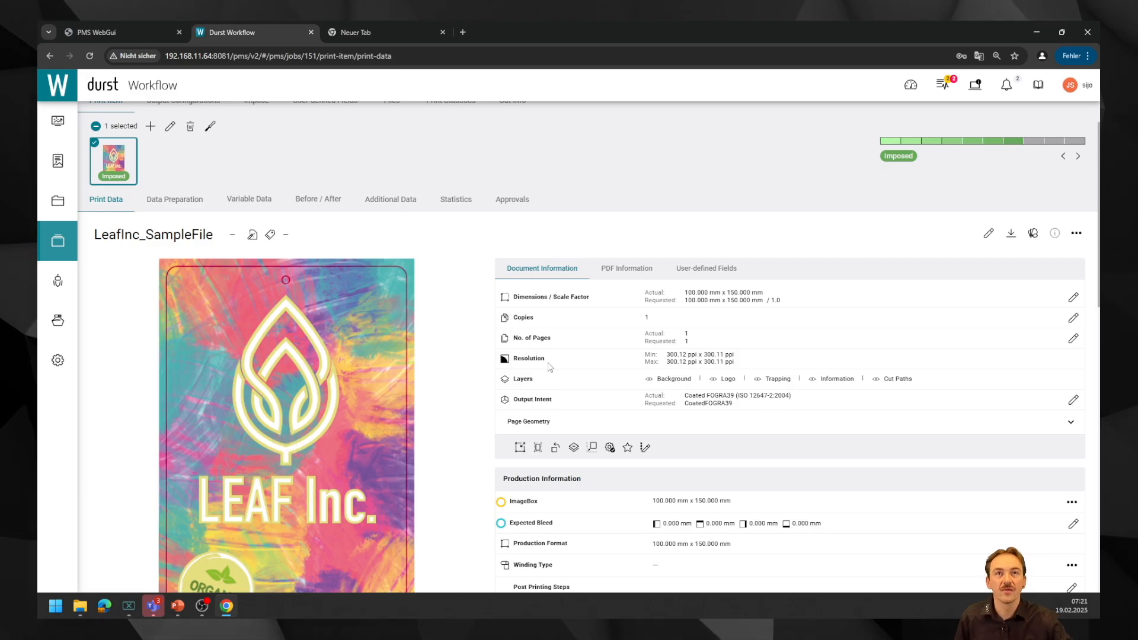
scroll(660, 377, "up", 1)
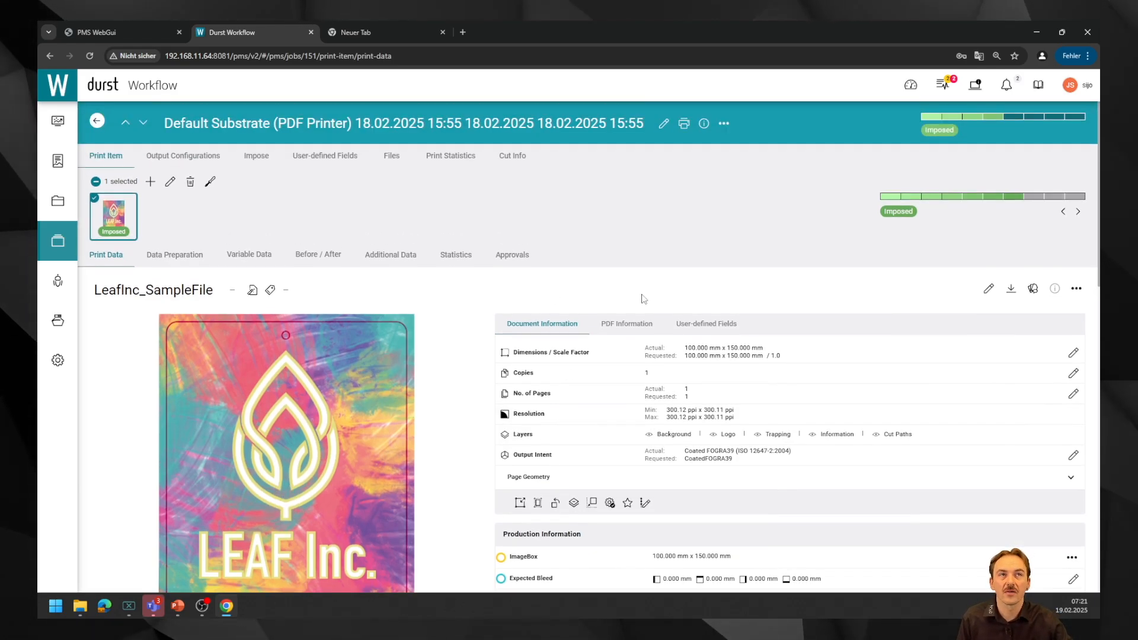
scroll(602, 444, "down", 3)
scroll(688, 314, "up", 3)
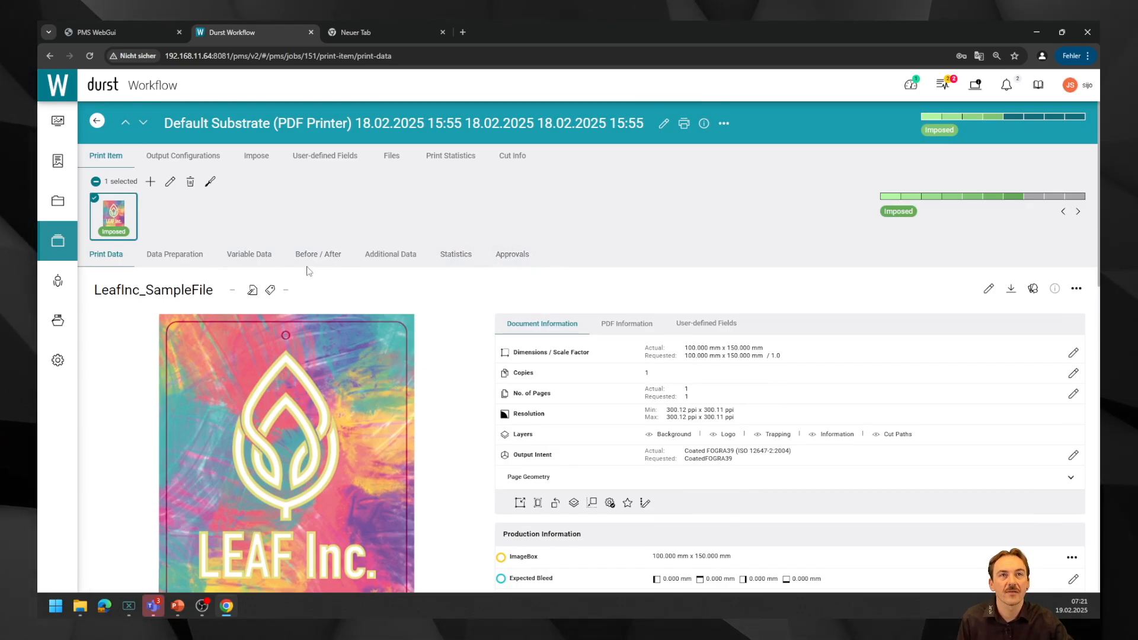
View the production job's imposition preview and impose information, and return to the list of production jobs.
left_click(257, 156)
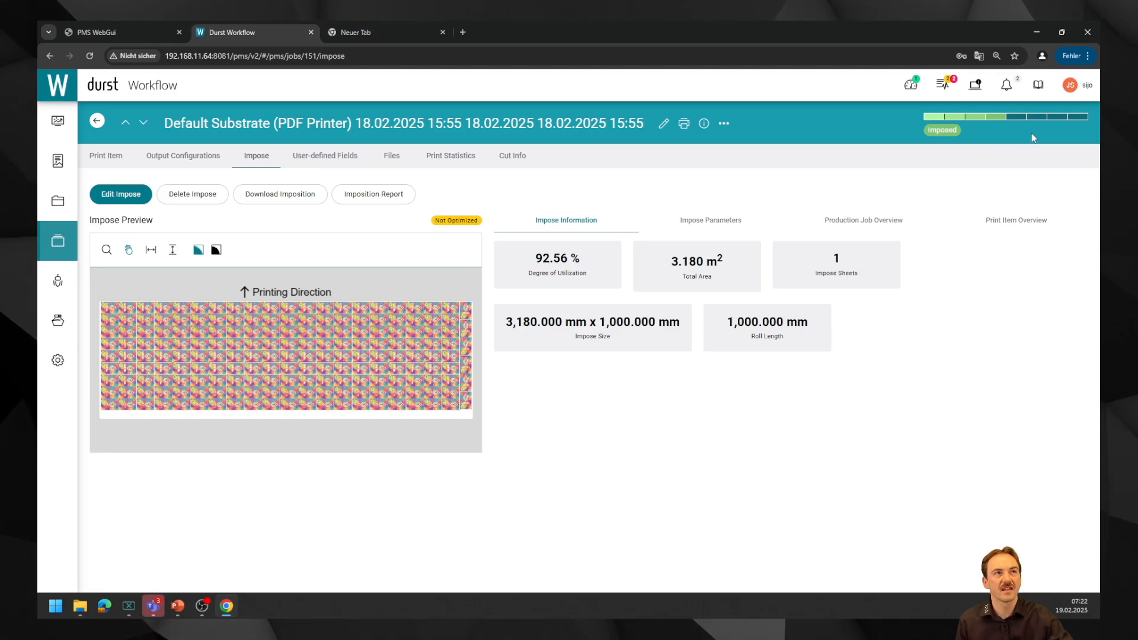
mouse_move(54, 243)
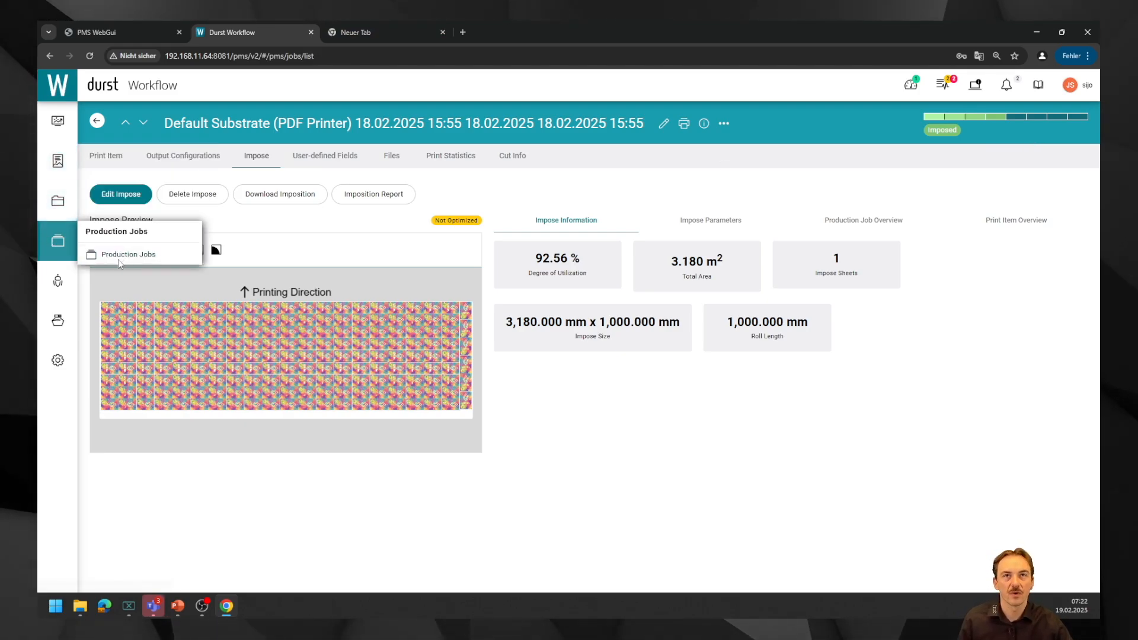
left_click(54, 243)
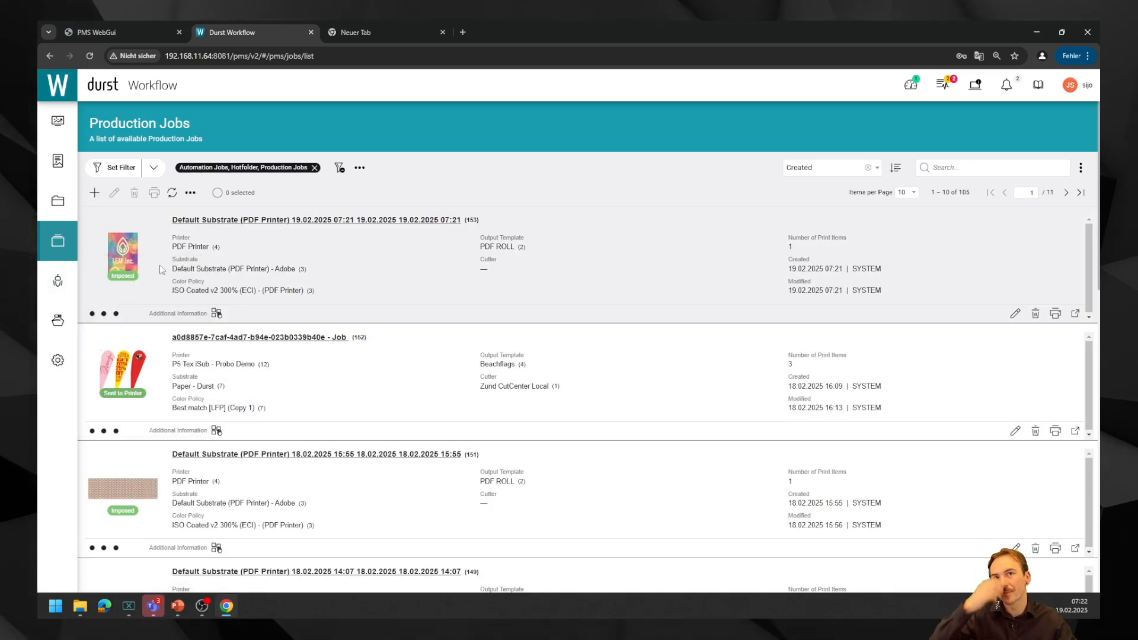
Open the Automation Jobs list and review the listed jobs and their operation chains.
mouse_move(57, 322)
mouse_move(58, 281)
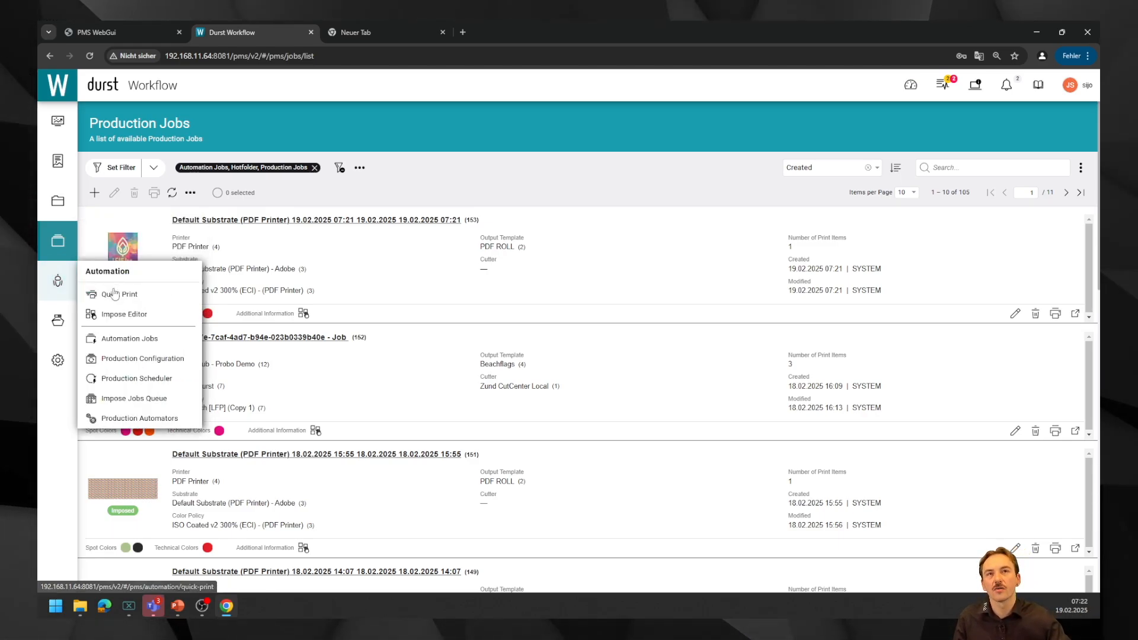
left_click(176, 343)
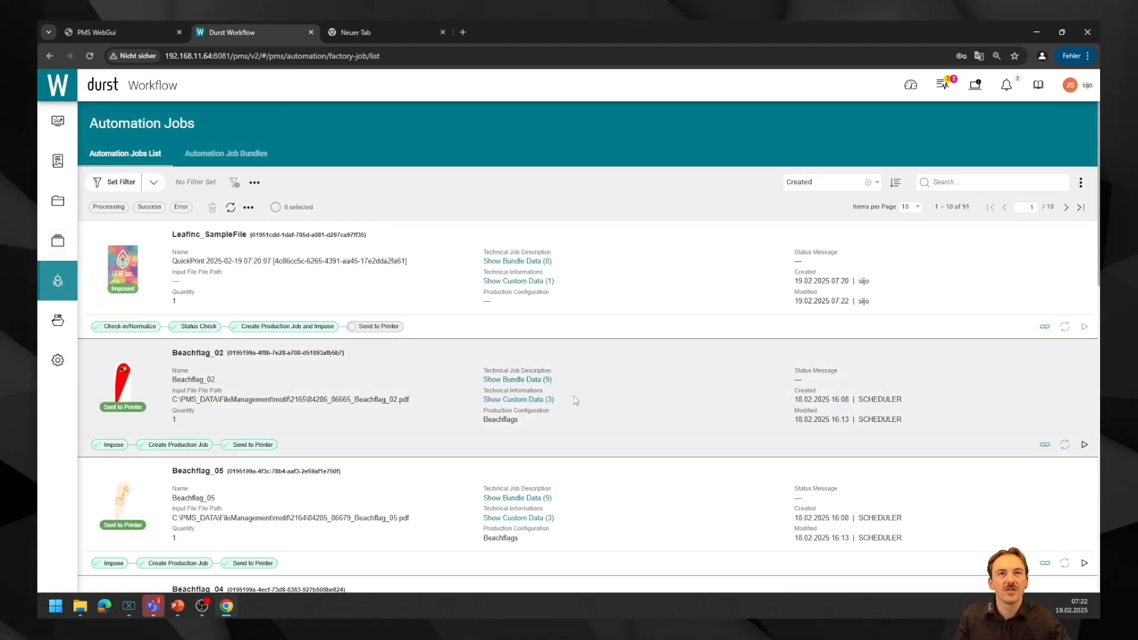
scroll(229, 389, "down", 3)
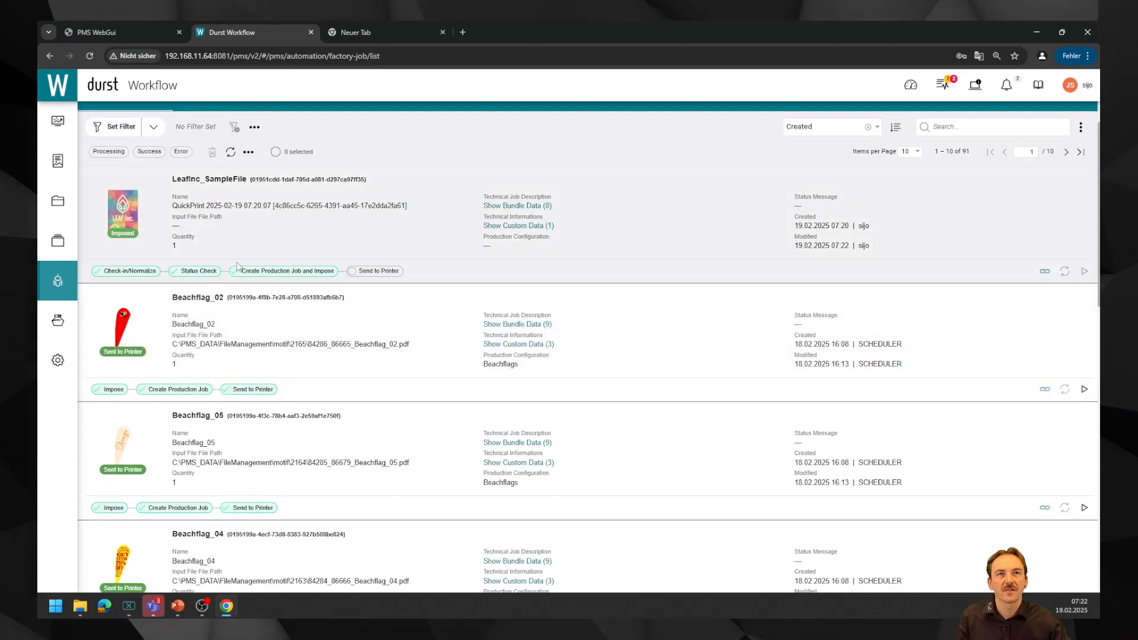
scroll(293, 491, "down", 5)
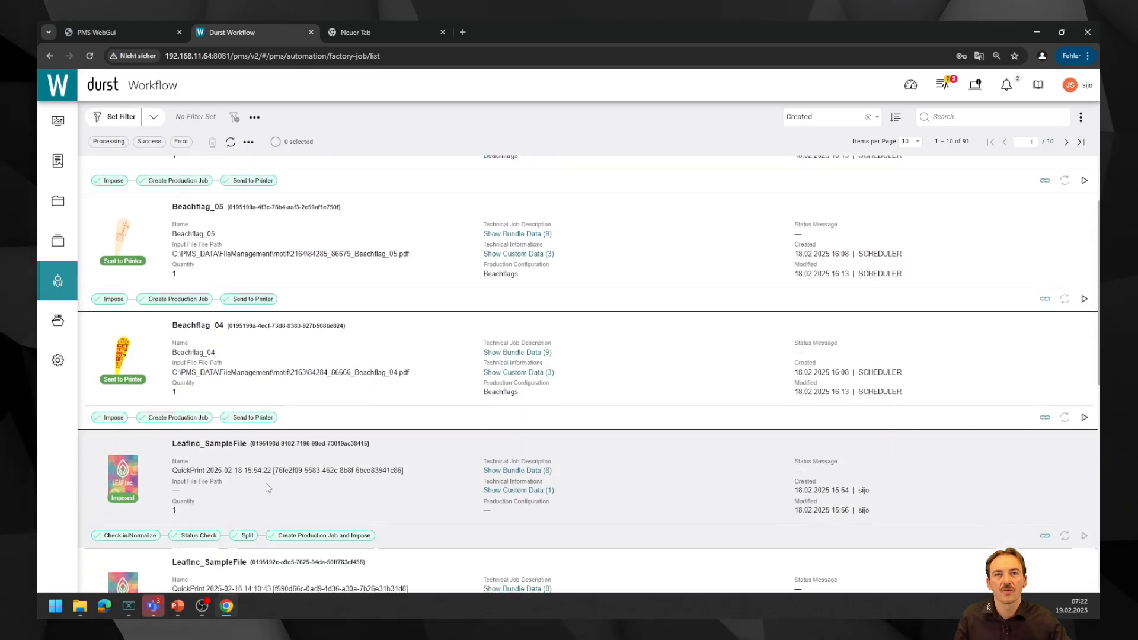
scroll(292, 468, "up", 5)
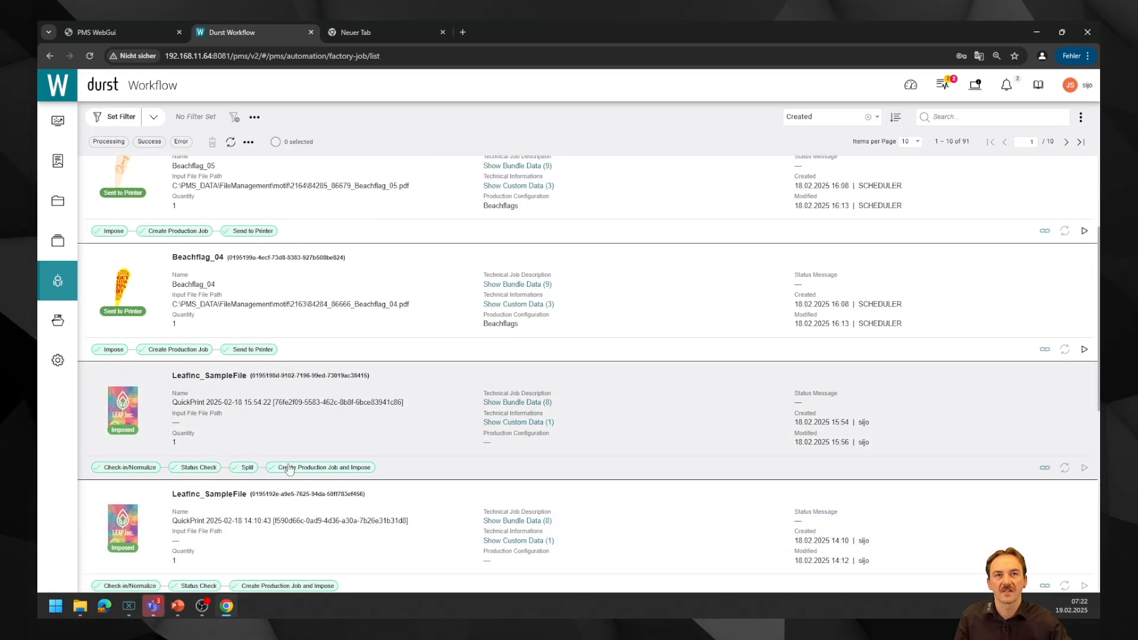
scroll(292, 468, "up", 1)
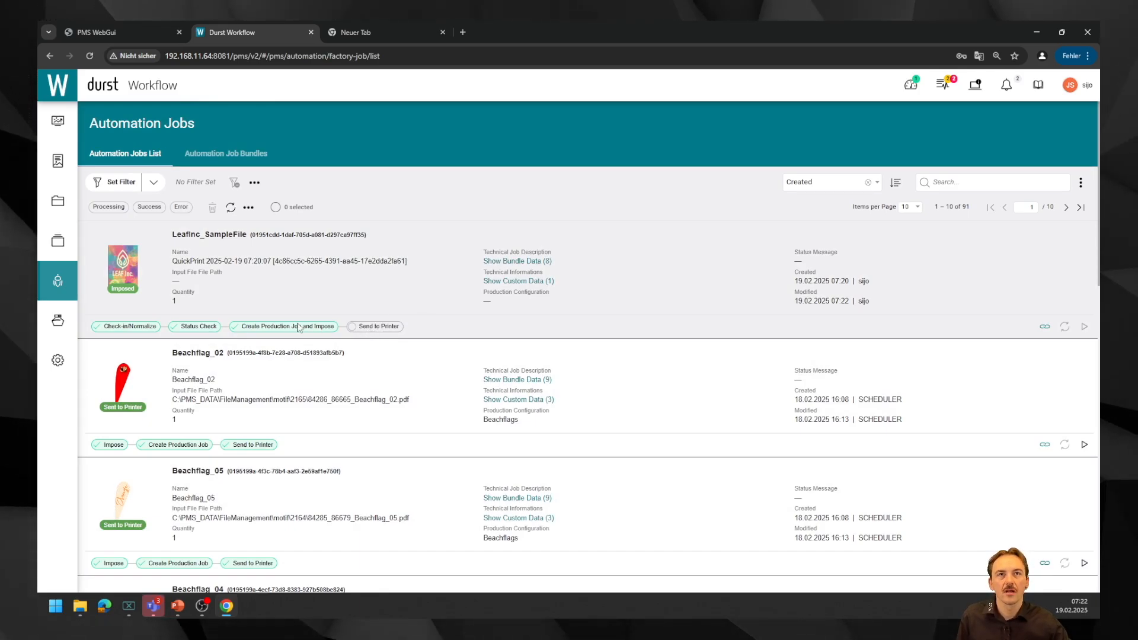
Examine the Send to Printer details of the newest LeafInc_SampleFile automation job and check the activities in progress.
left_click(367, 328)
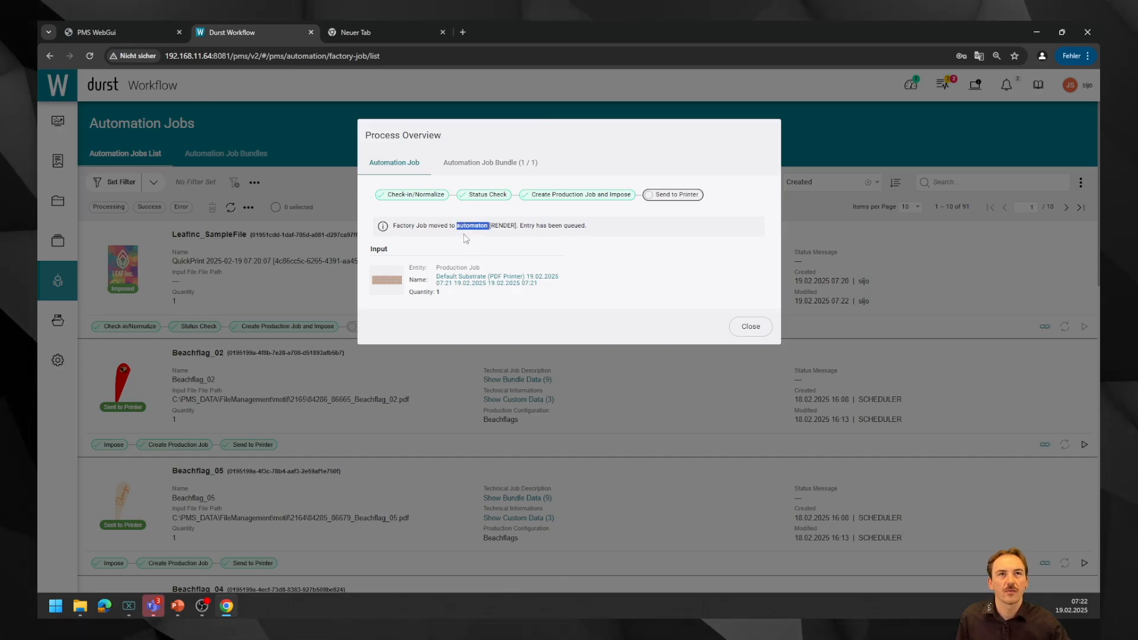
left_click(750, 326)
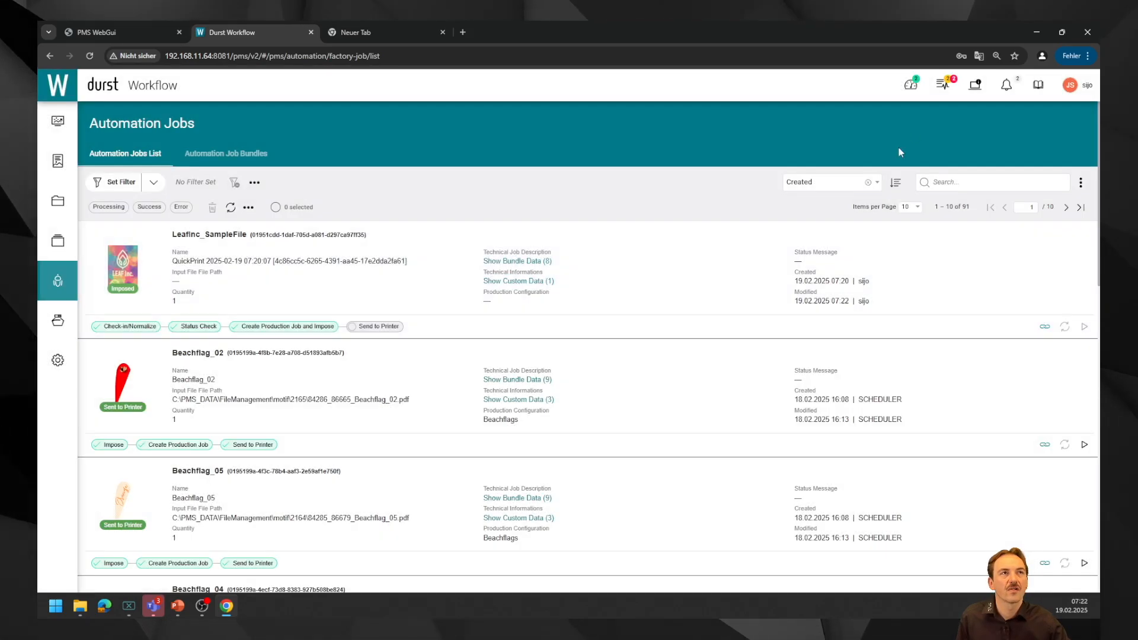
left_click(911, 84)
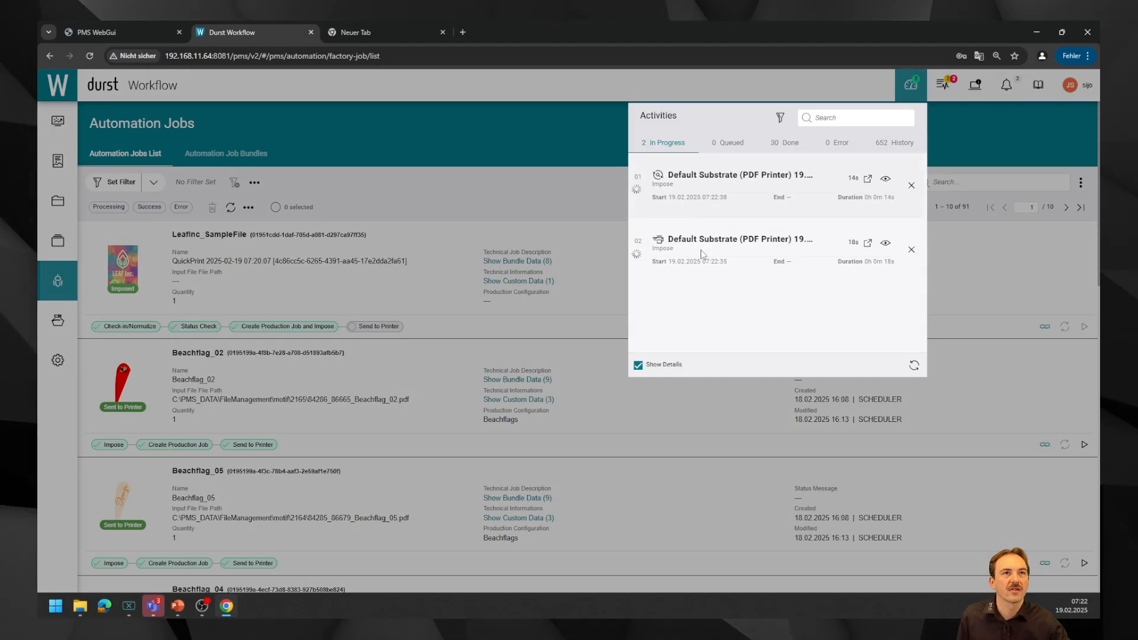
left_click(966, 157)
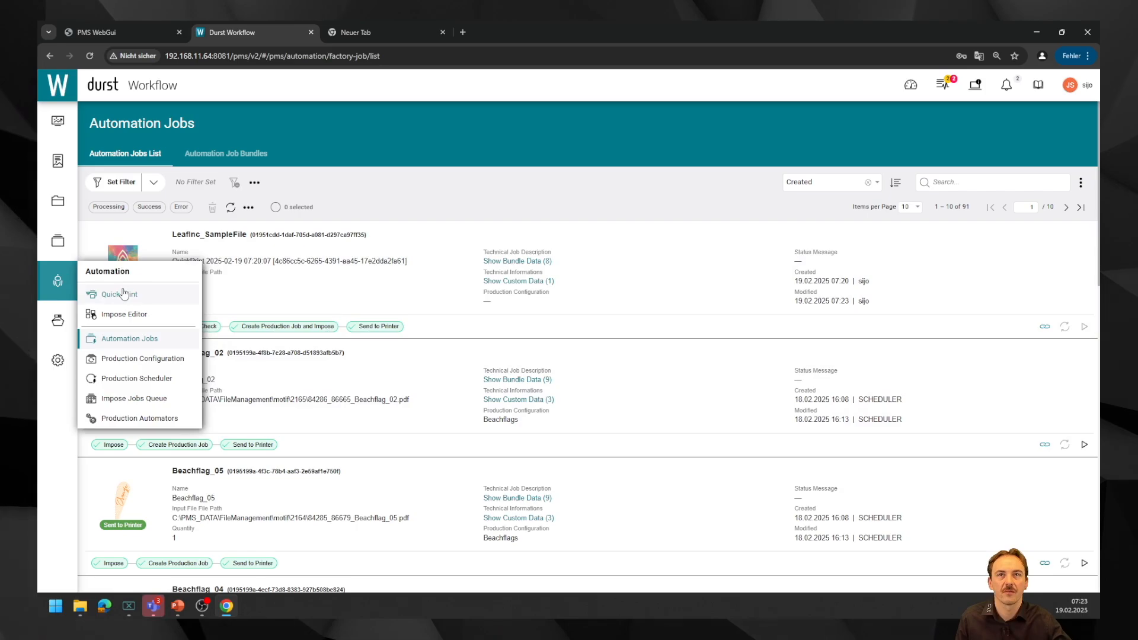
Start a new Quick Print production configuration with Send to Printer and Create Production Job operations, and move Create Production Job to the front.
left_click(136, 295)
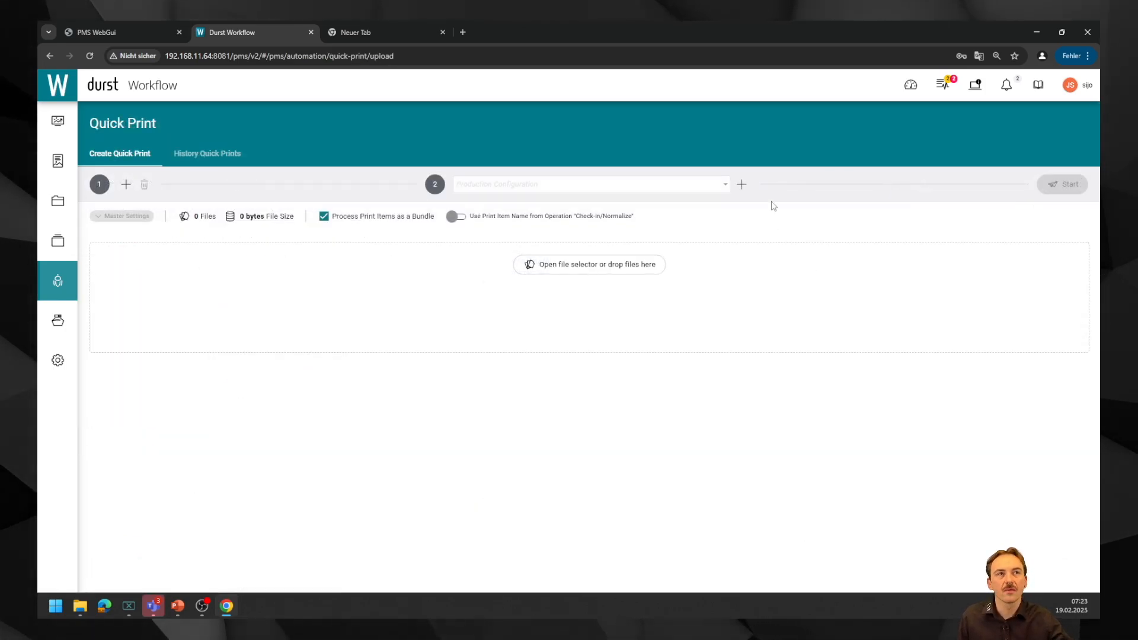
left_click(743, 185)
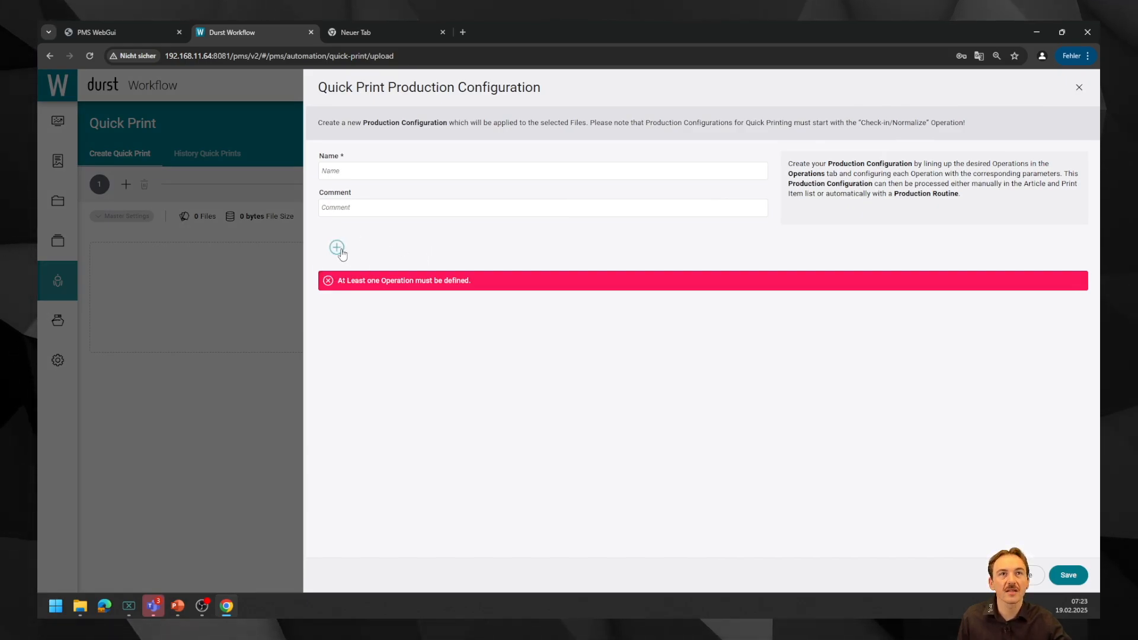
left_click(338, 249)
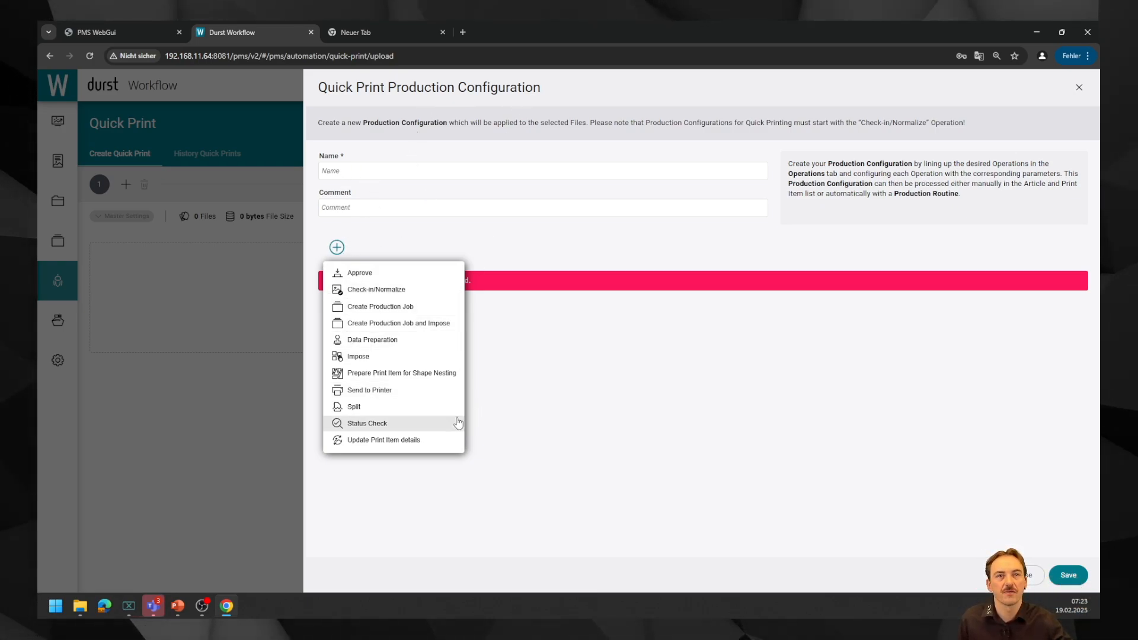
left_click(391, 391)
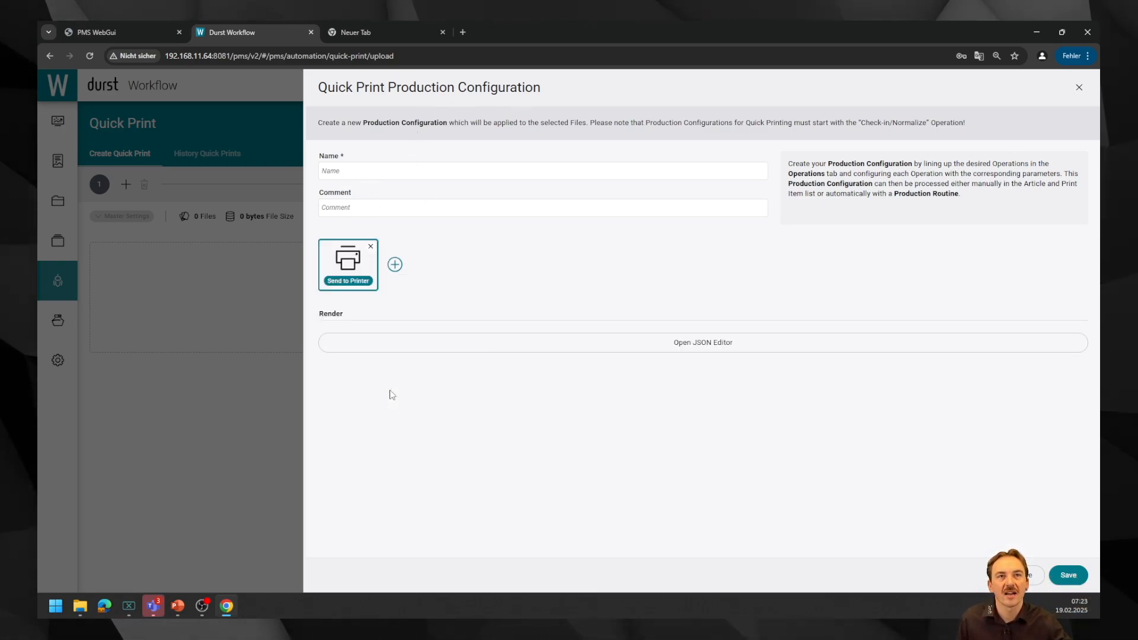
left_click(395, 265)
left_click(415, 324)
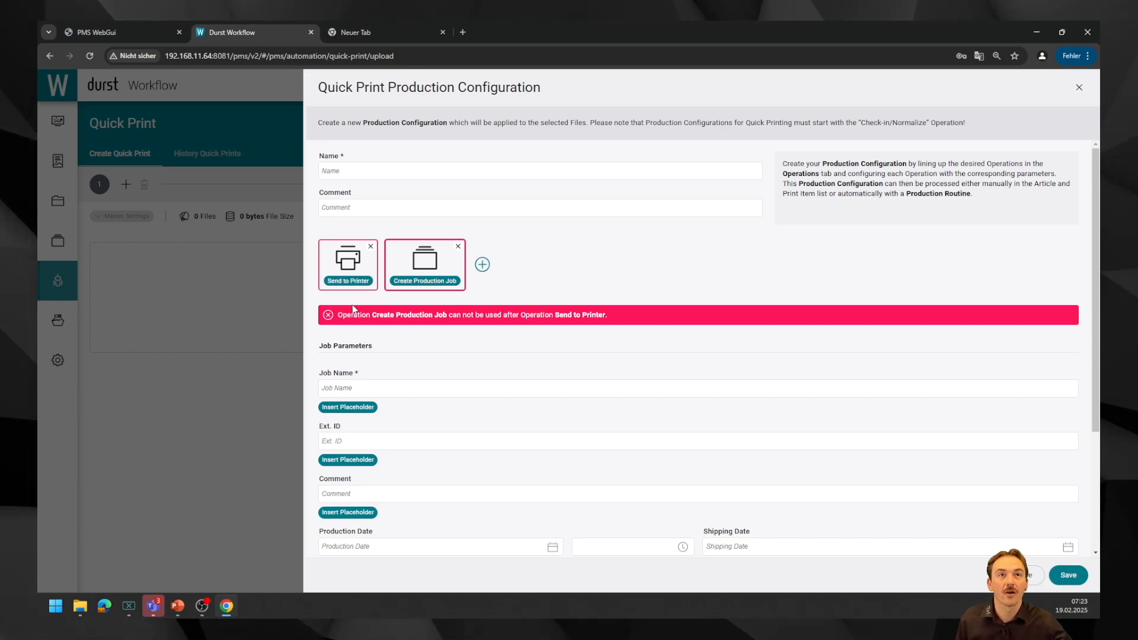
left_click_drag(425, 261, 352, 277)
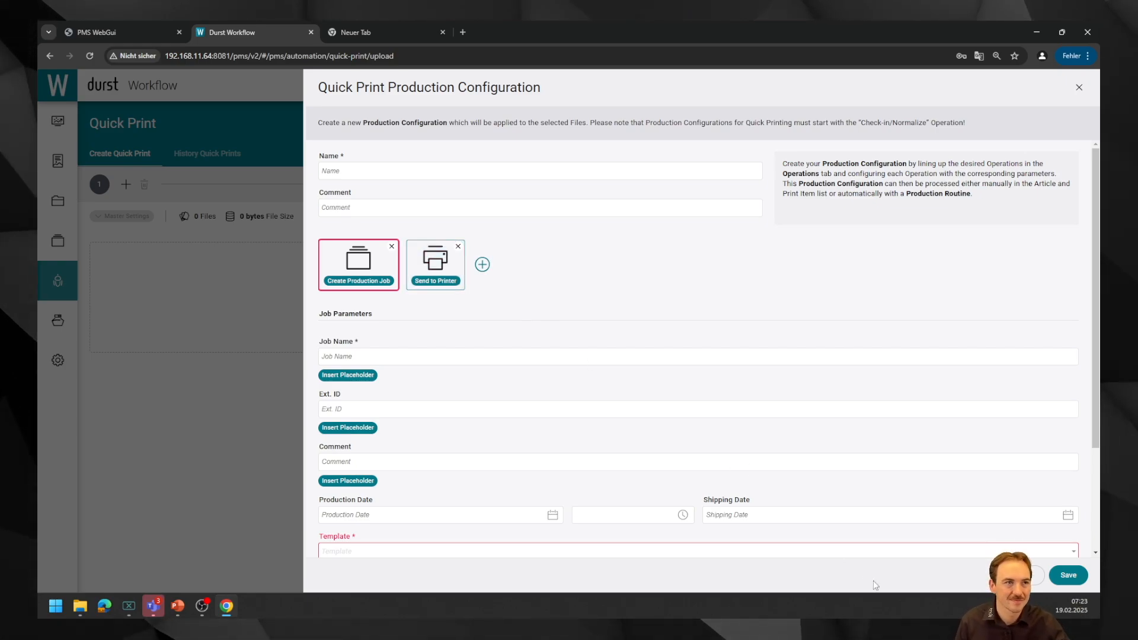
Close the new Quick Print production configuration and switch to the PowerPoint presentation's Automators slide.
scroll(935, 510, "down", 1)
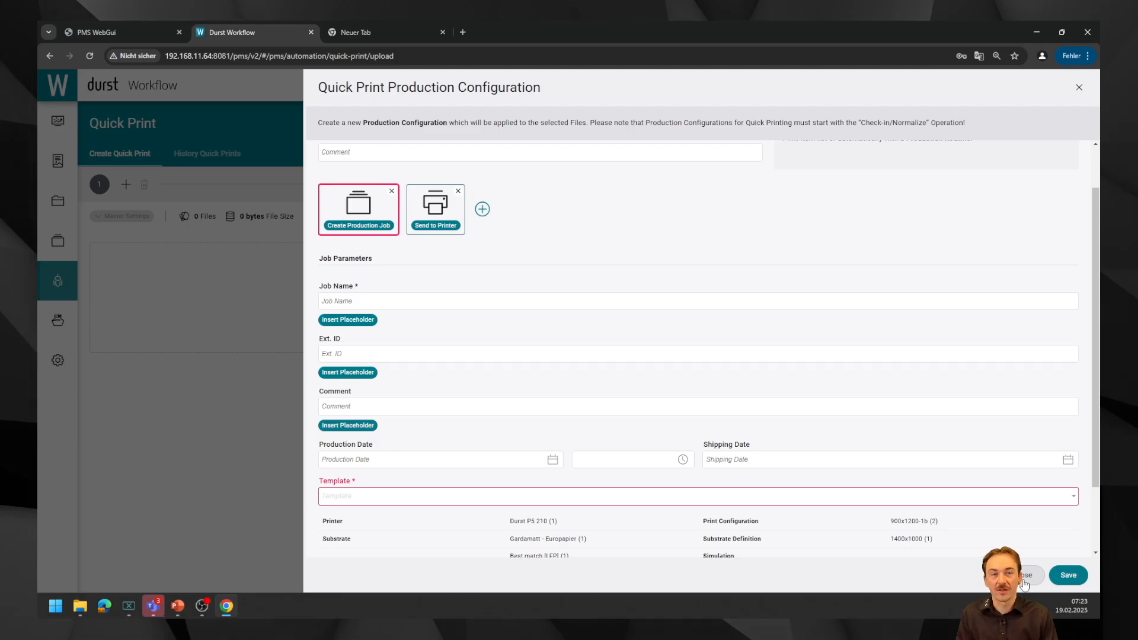
left_click(1054, 576)
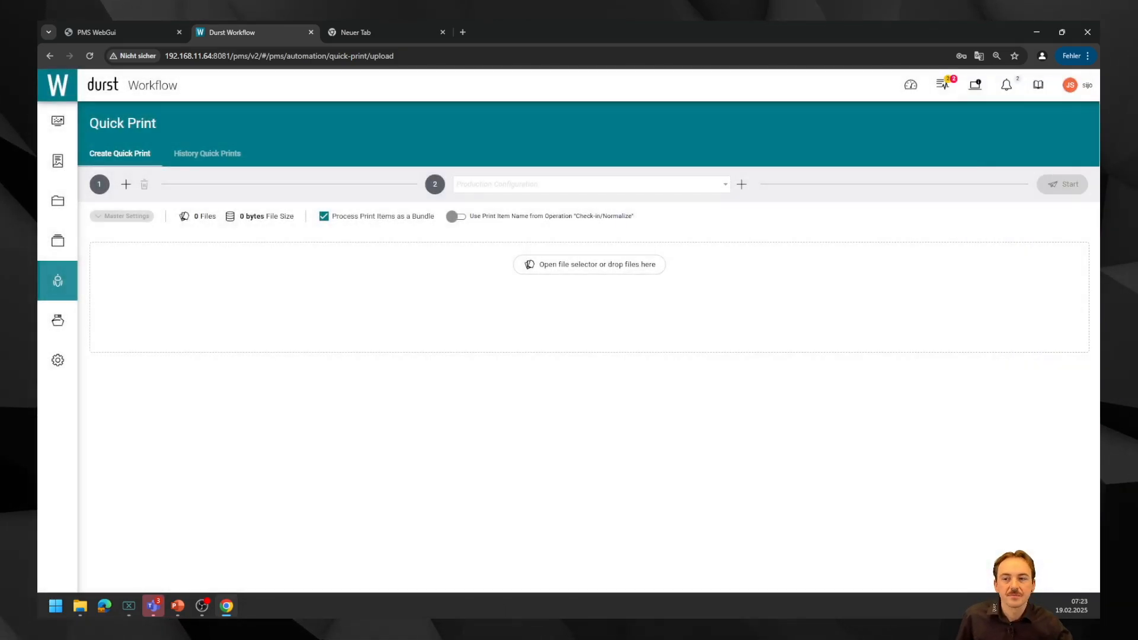
key("alt+Tab")
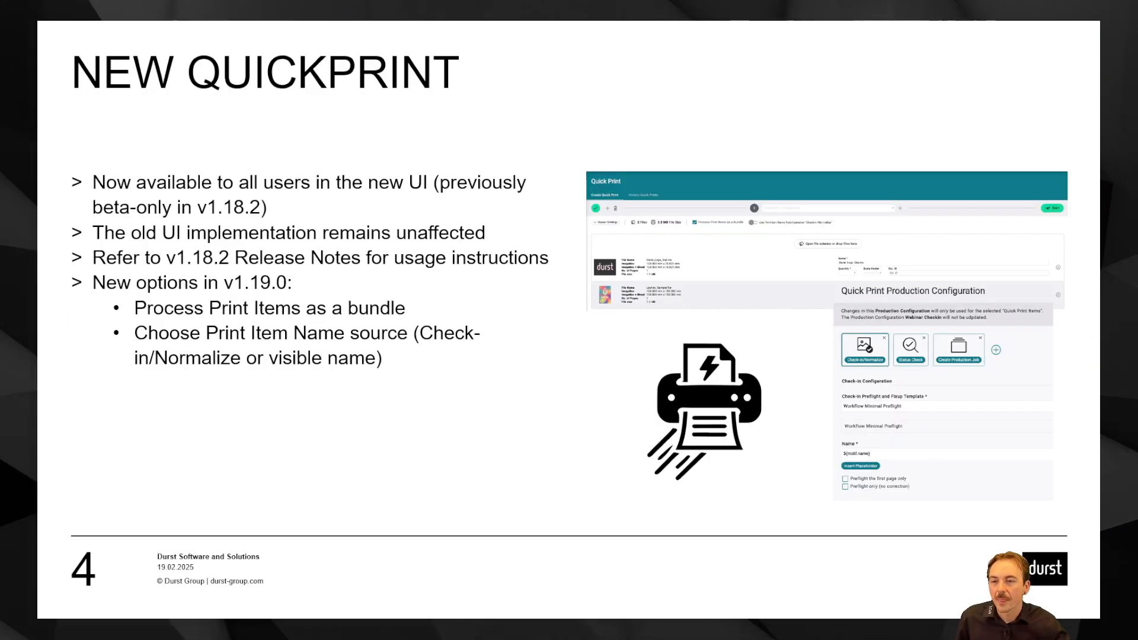
key("Right")
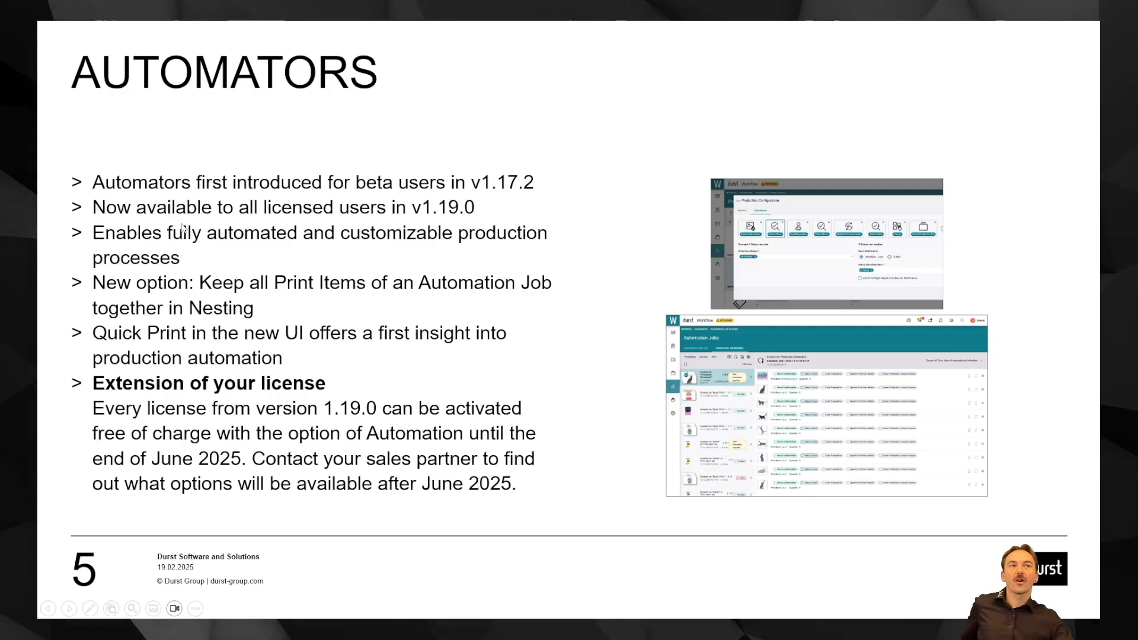
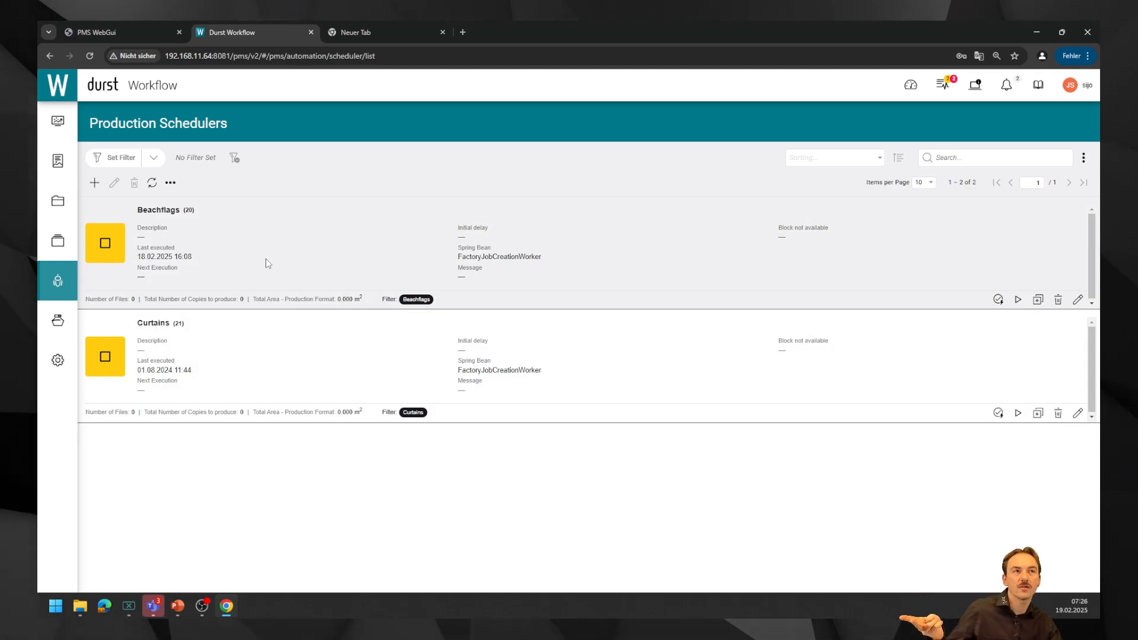
Open the Beachflags production scheduler for editing and check its selectable production configurations, keeping Beachflags selected.
left_click(594, 257)
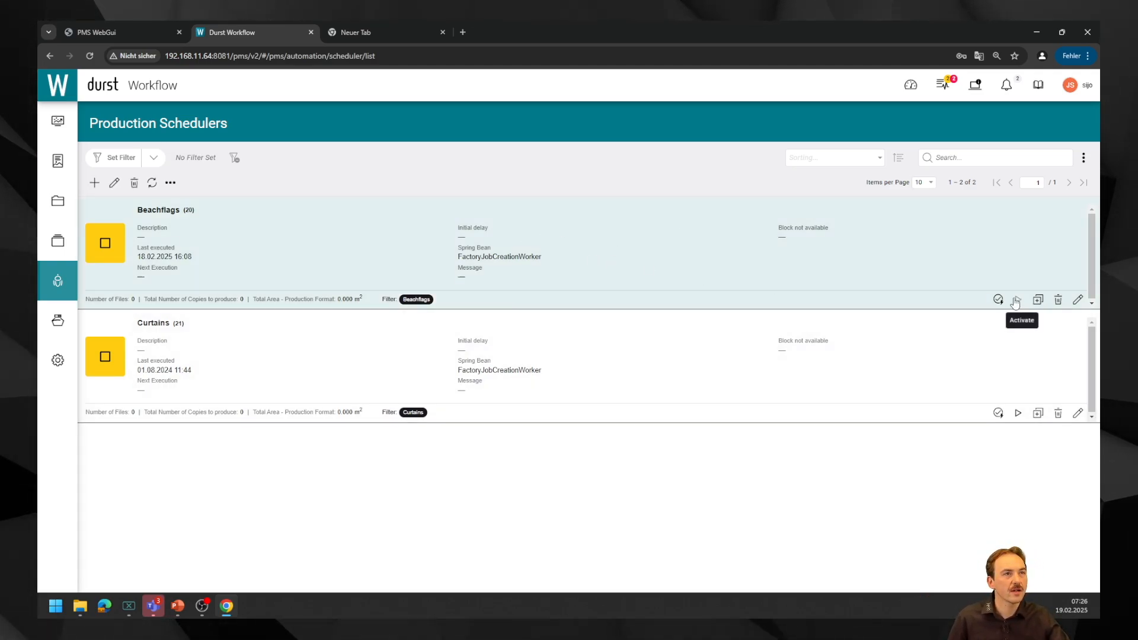
left_click(1078, 302)
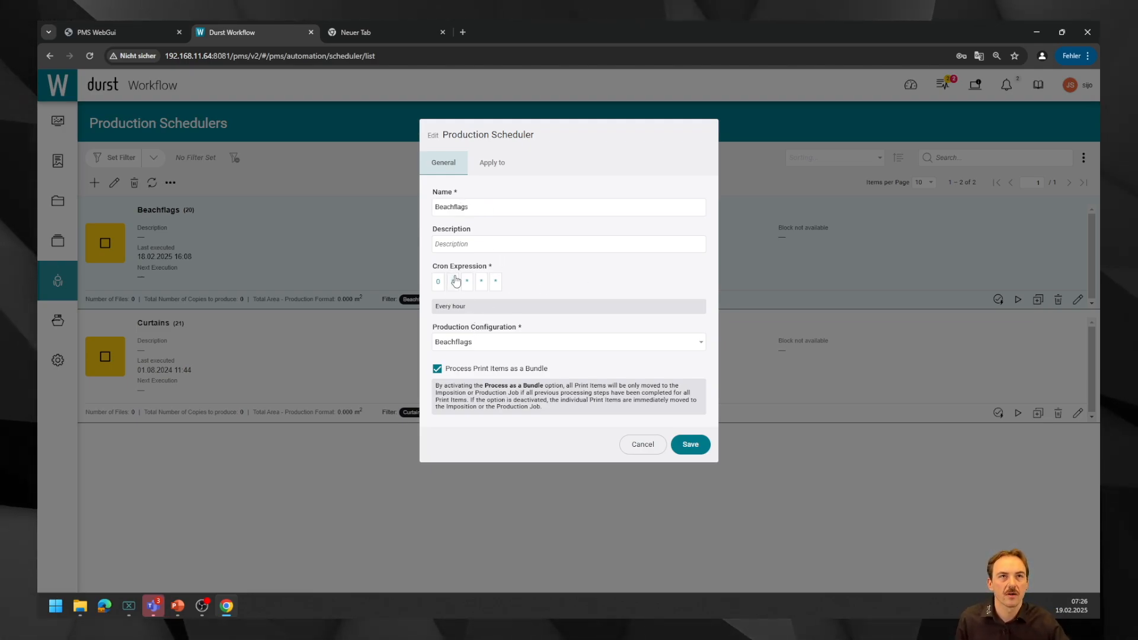
left_click(495, 342)
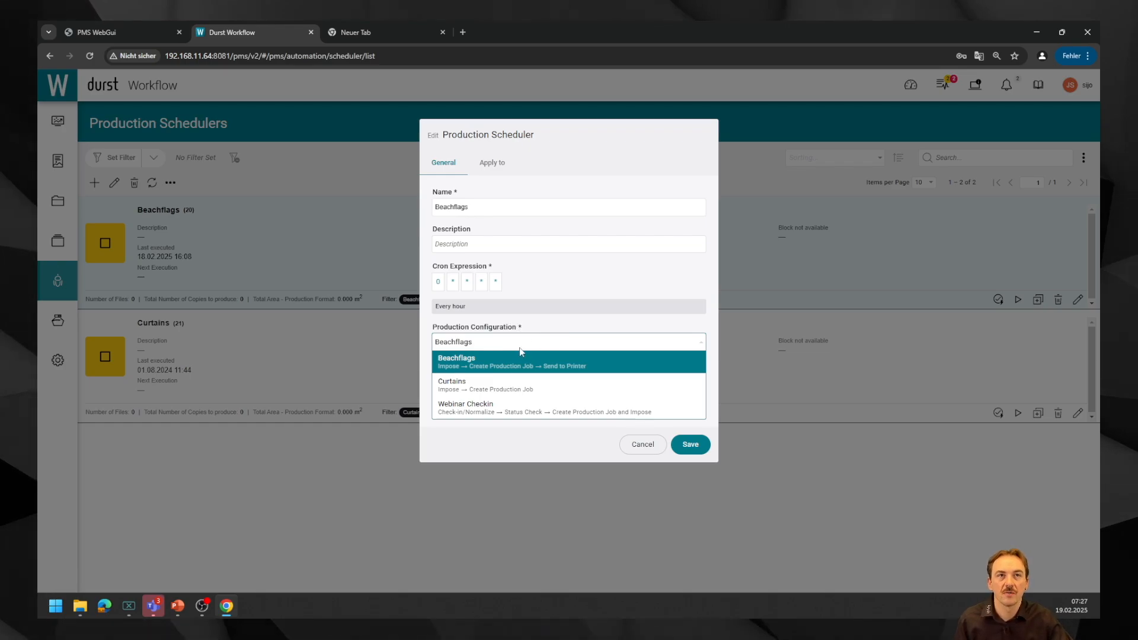
left_click(507, 364)
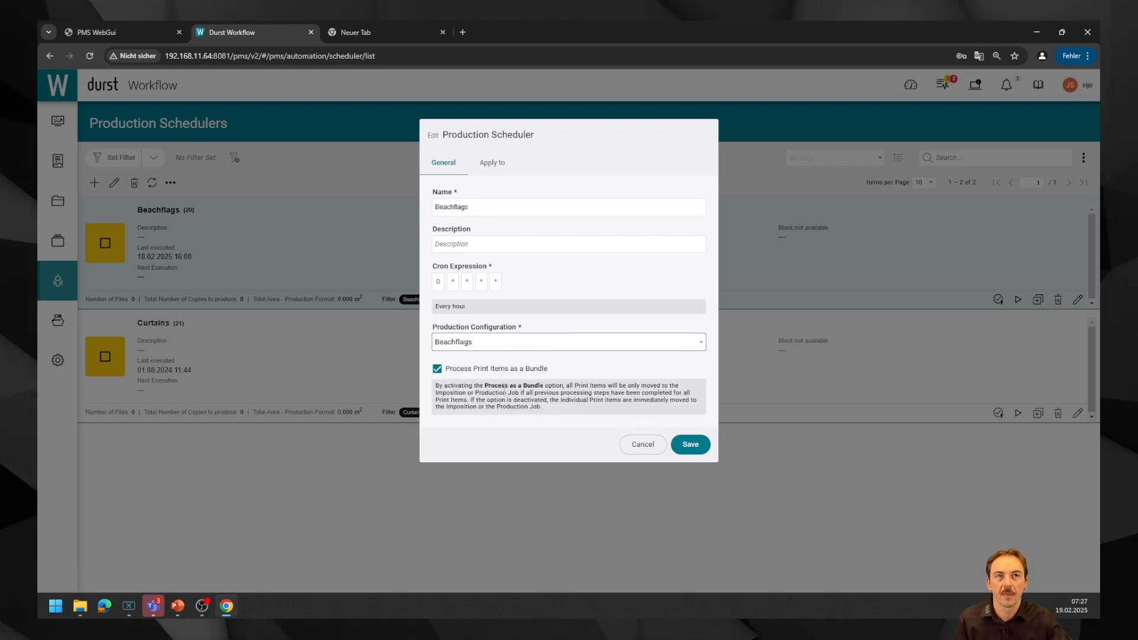
Check which items the scheduler applies to by switching the source to Print Item and back to Article.
left_click(488, 168)
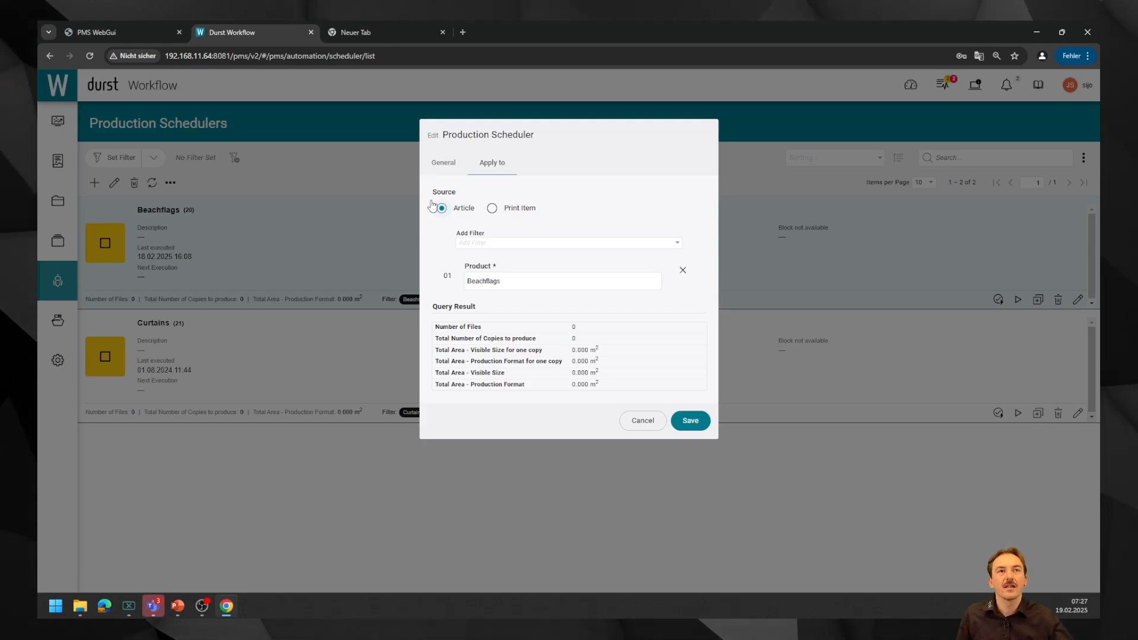
left_click(526, 211)
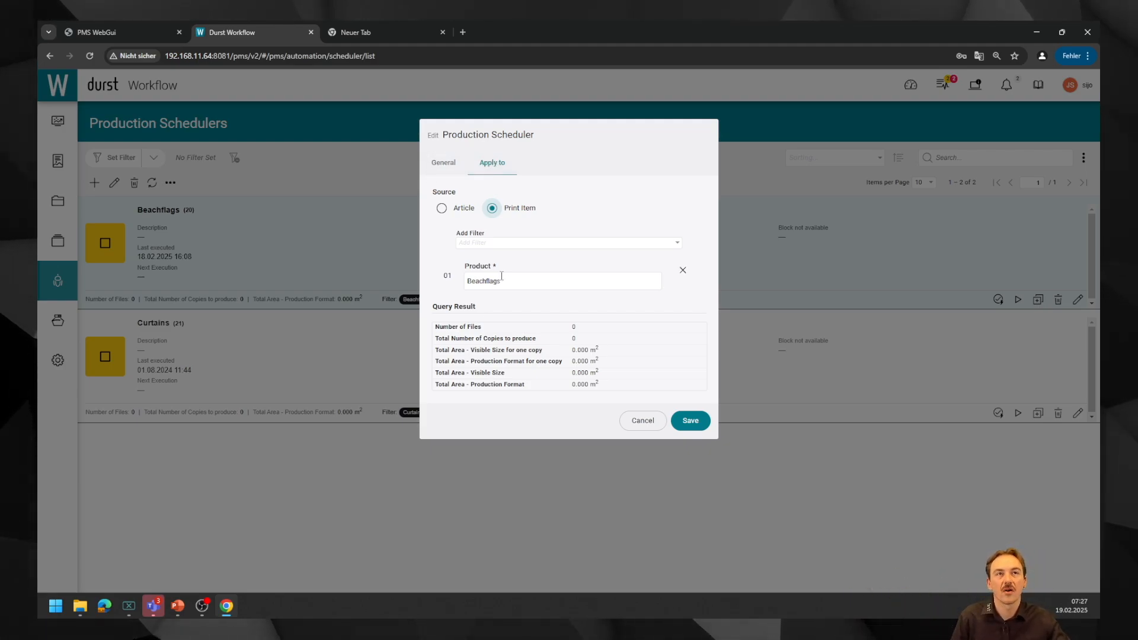
left_click(464, 211)
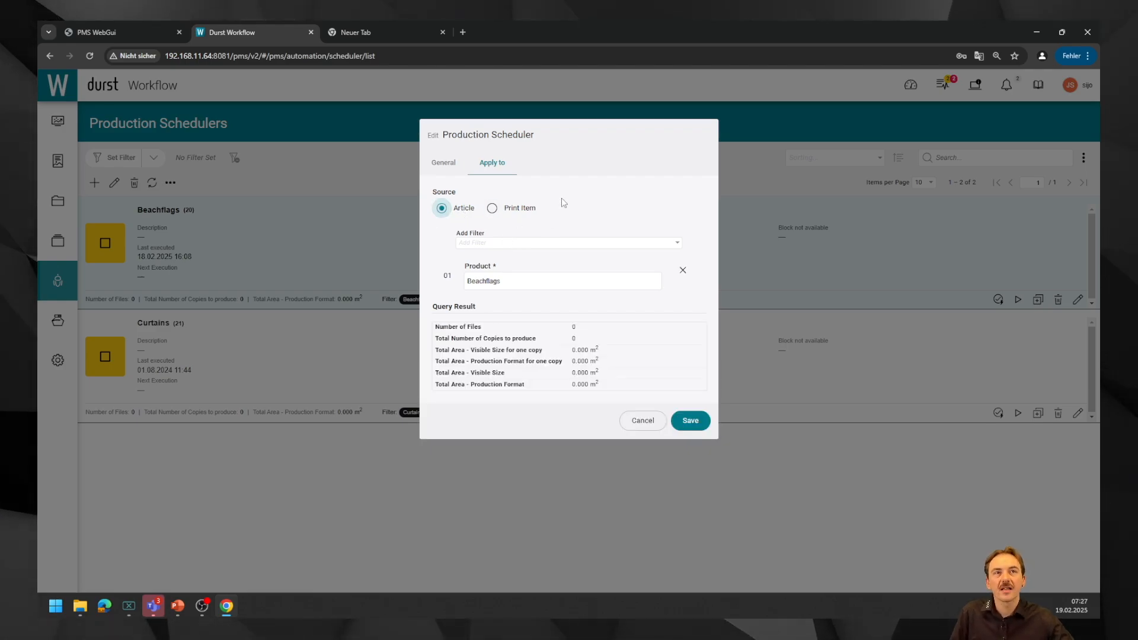
Inspect the scheduler's Product filter and the other available filter fields, and close the scheduler without saving.
left_click(550, 279)
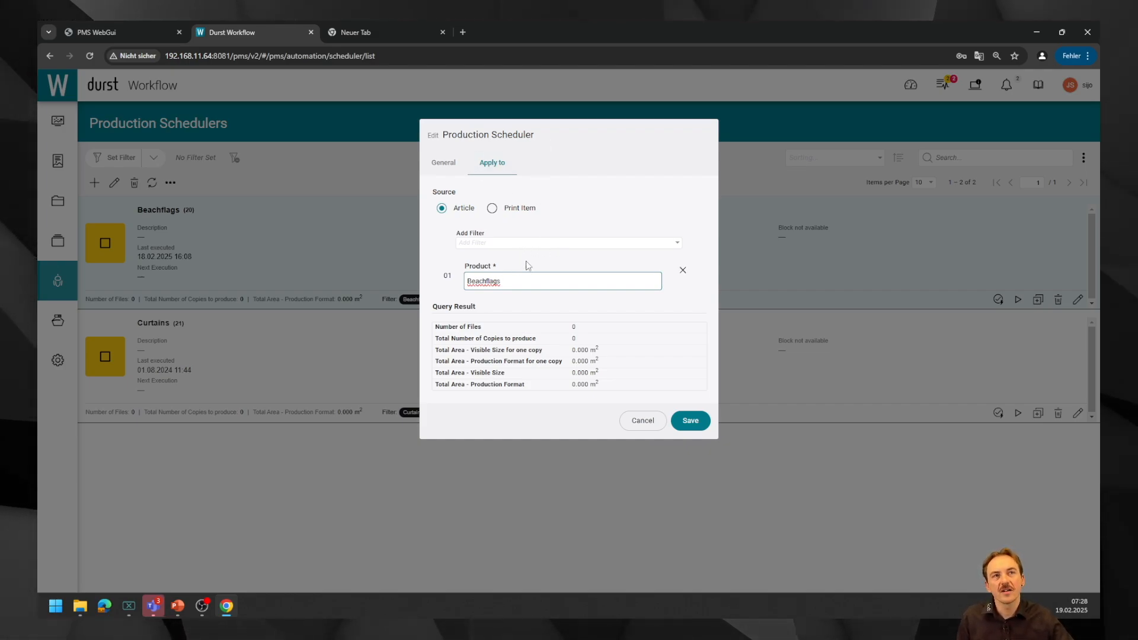
left_click(517, 243)
scroll(527, 340, "down", 10)
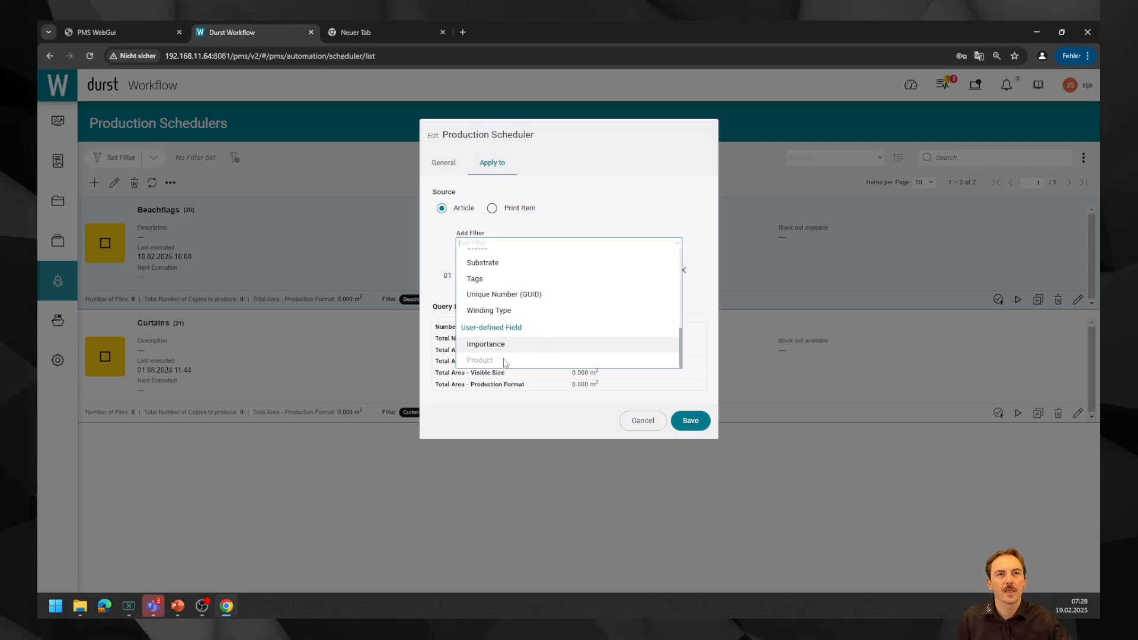
left_click(441, 288)
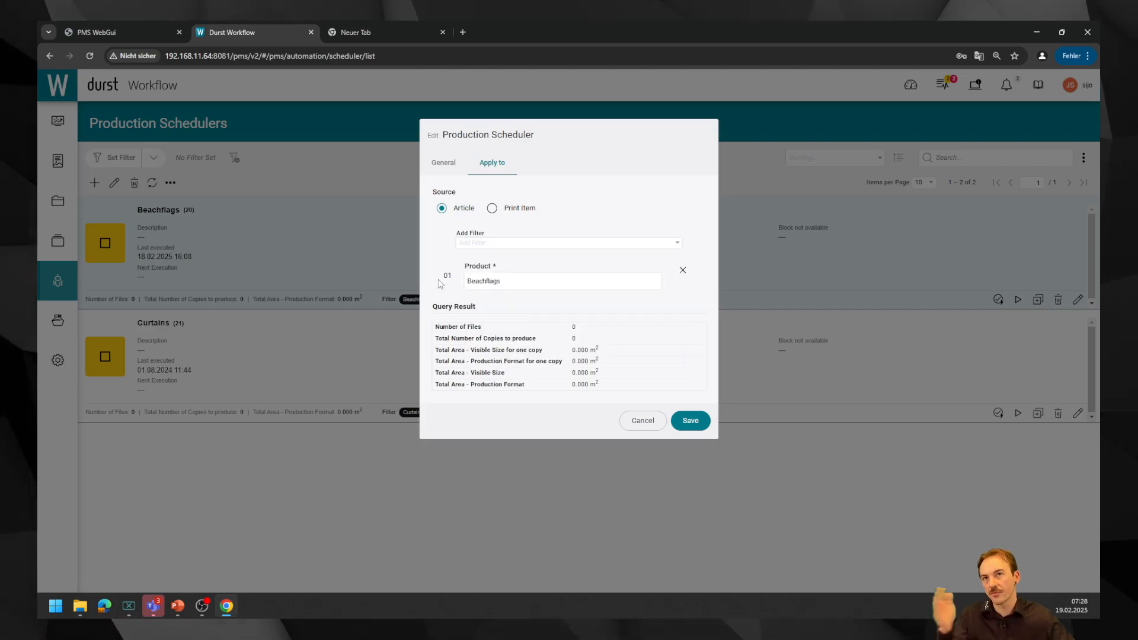
left_click(528, 286)
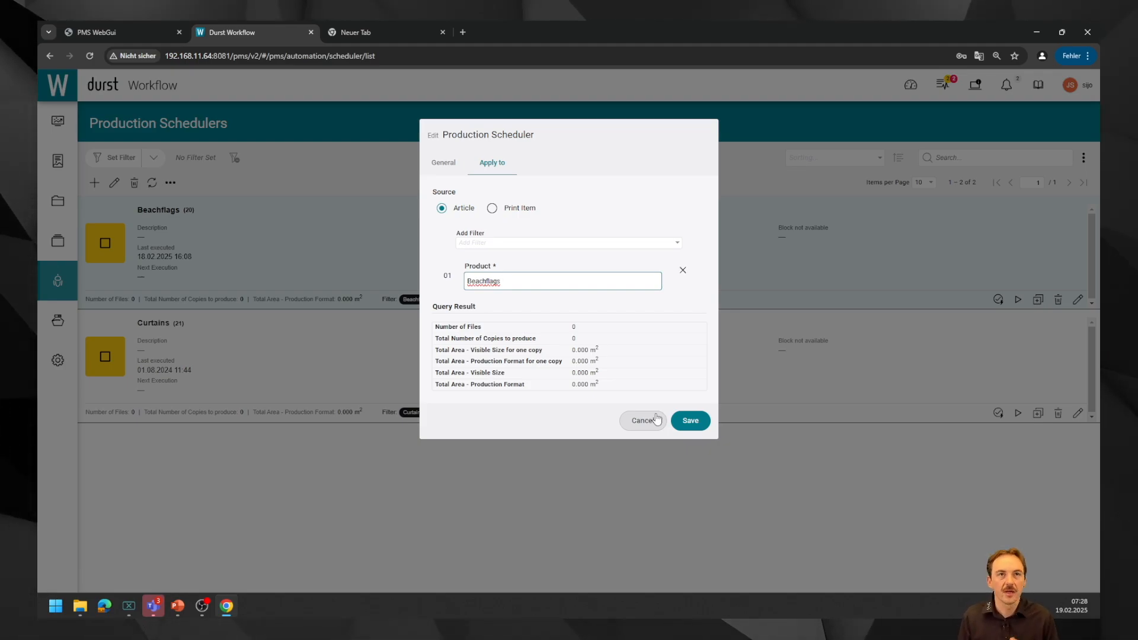
left_click(637, 421)
Go to the Production Configurations list and open the Beachflags configuration for editing.
mouse_move(58, 281)
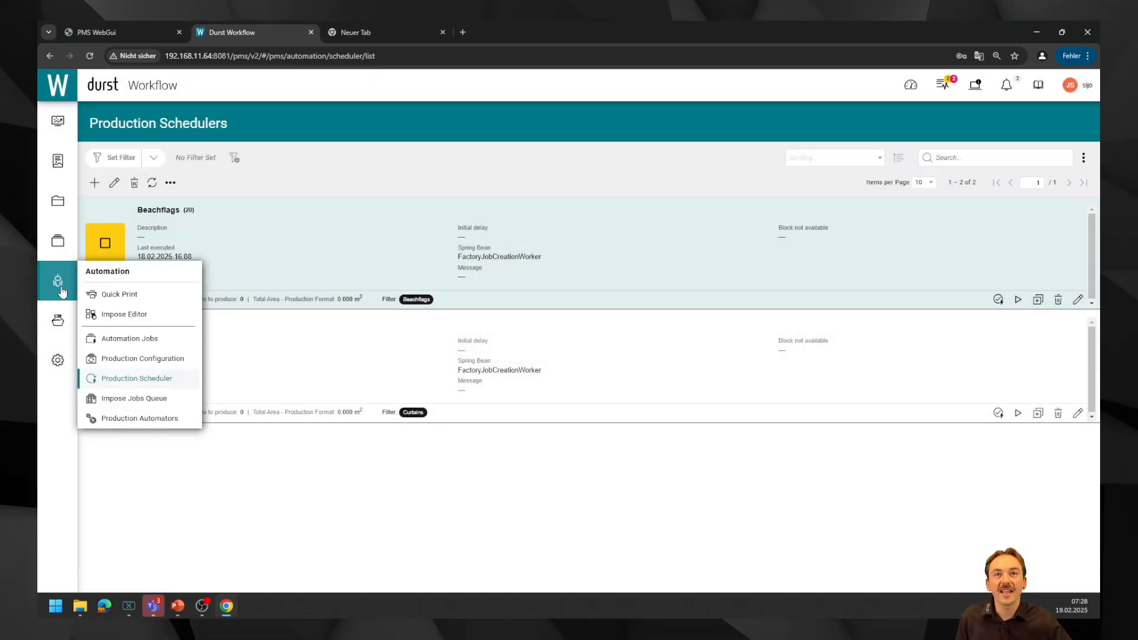
left_click(140, 361)
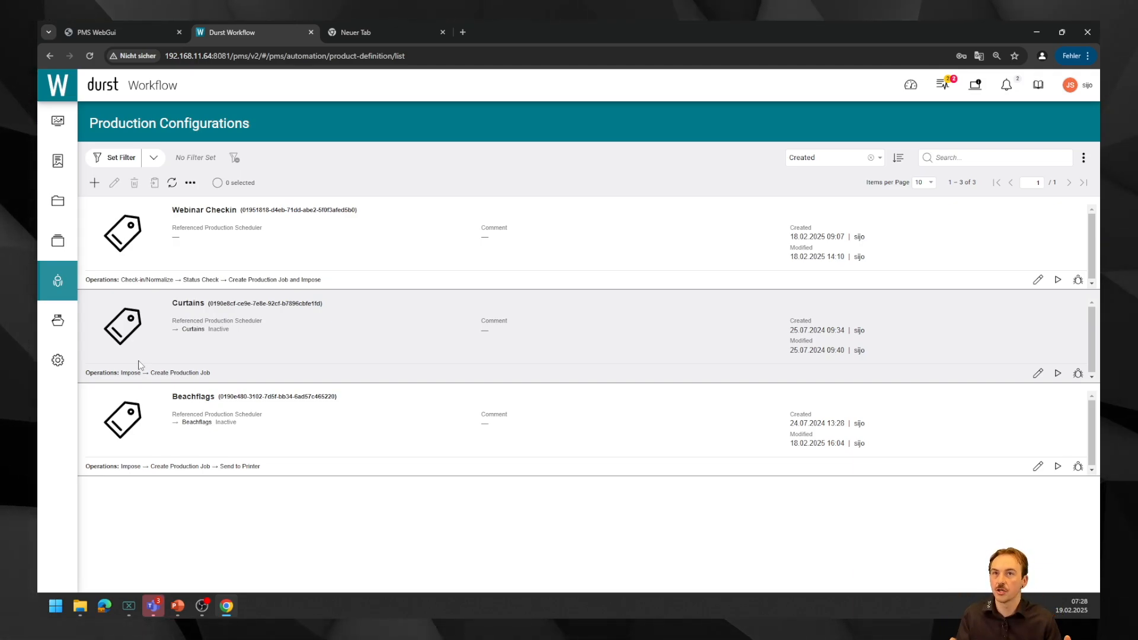
left_click(192, 403)
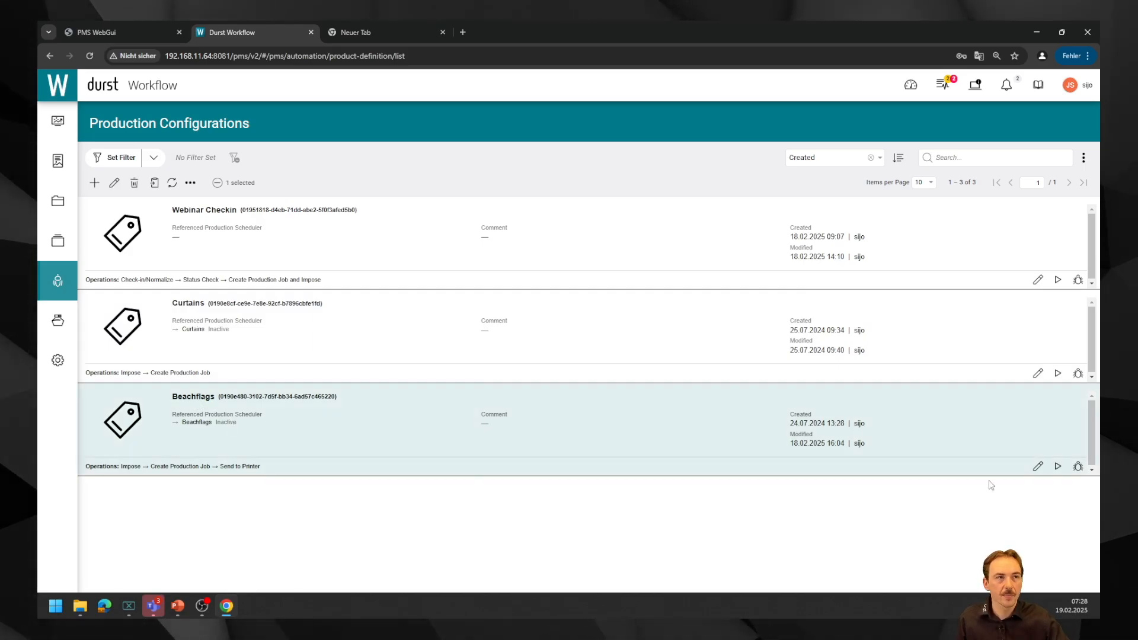
left_click(1042, 470)
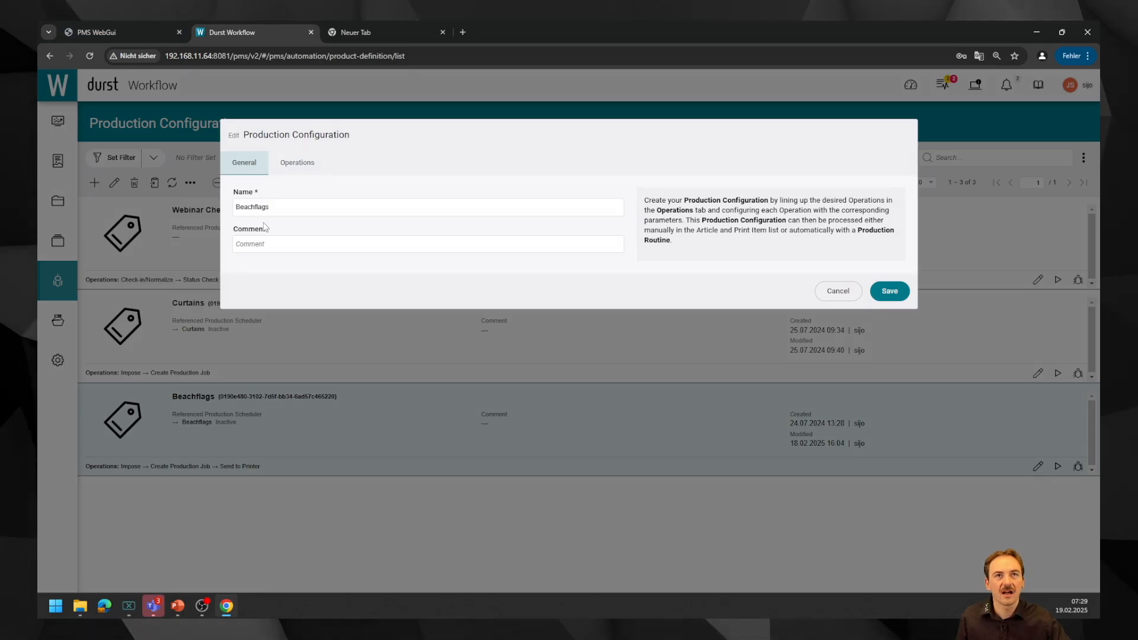
Review the parameters of the Beachflags configuration's Impose, Create Production Job and Send to Printer operations.
left_click(297, 163)
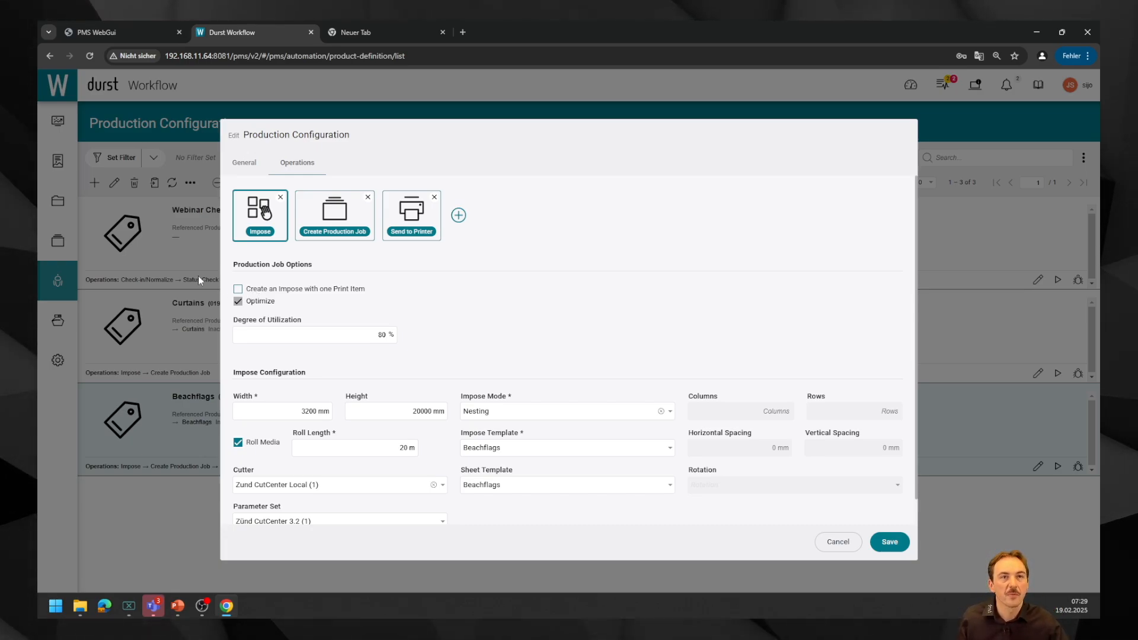
scroll(406, 377, "down", 1)
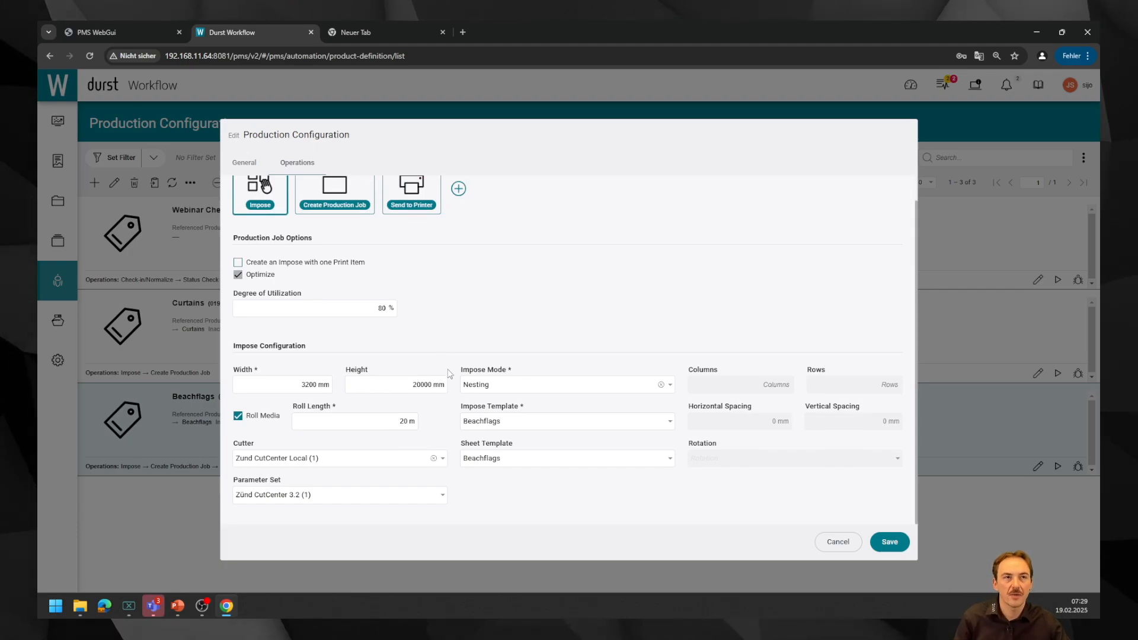
scroll(510, 409, "up", 1)
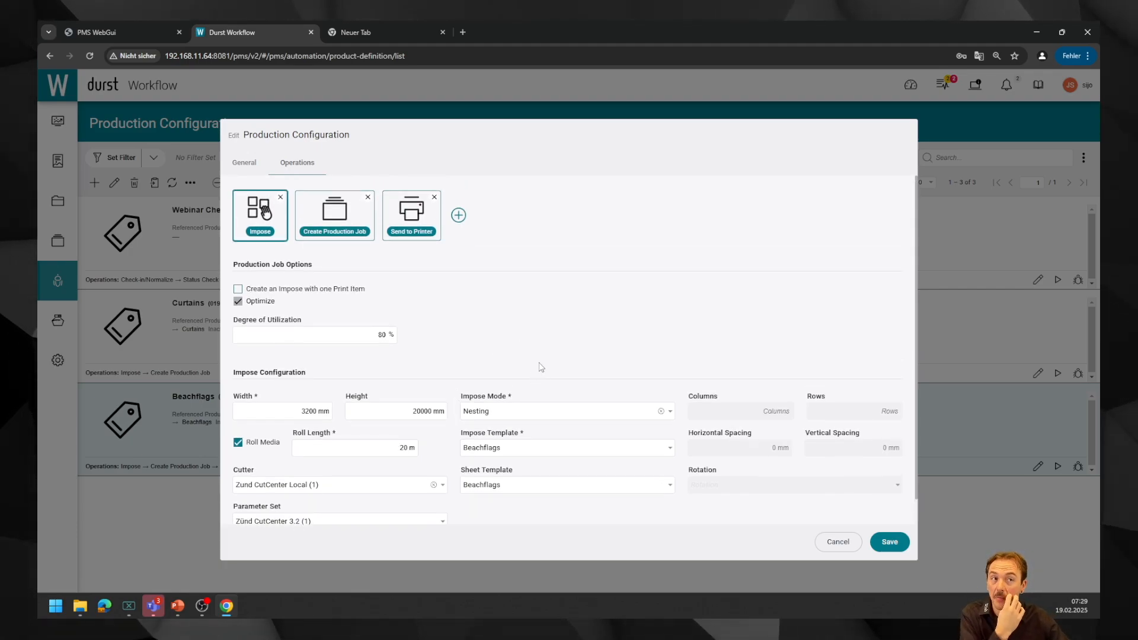
left_click(334, 215)
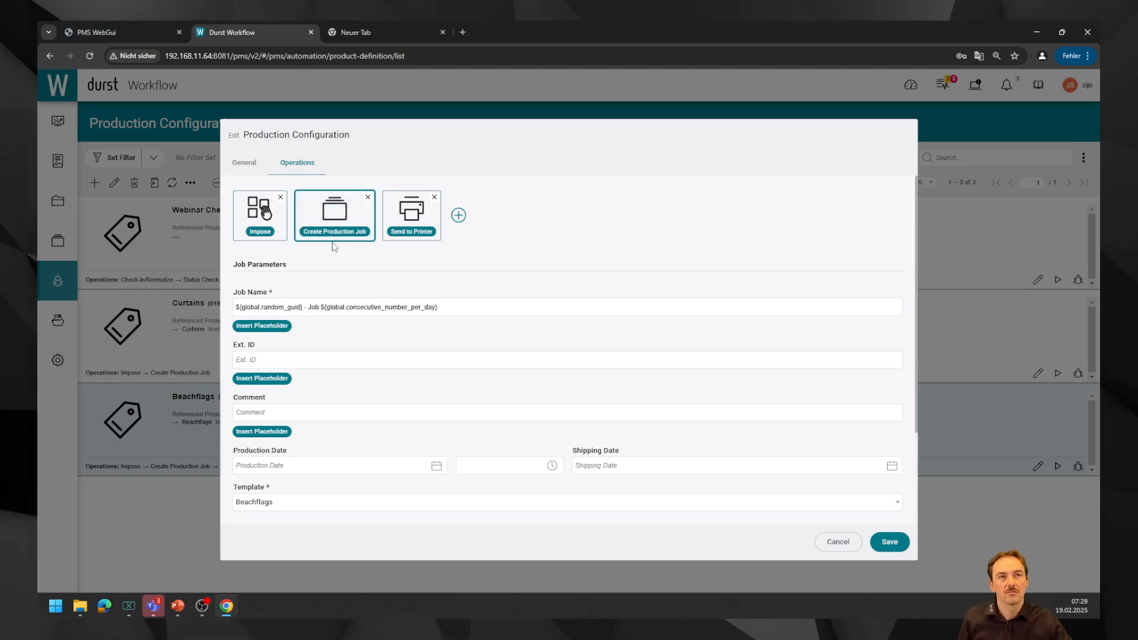
left_click(430, 219)
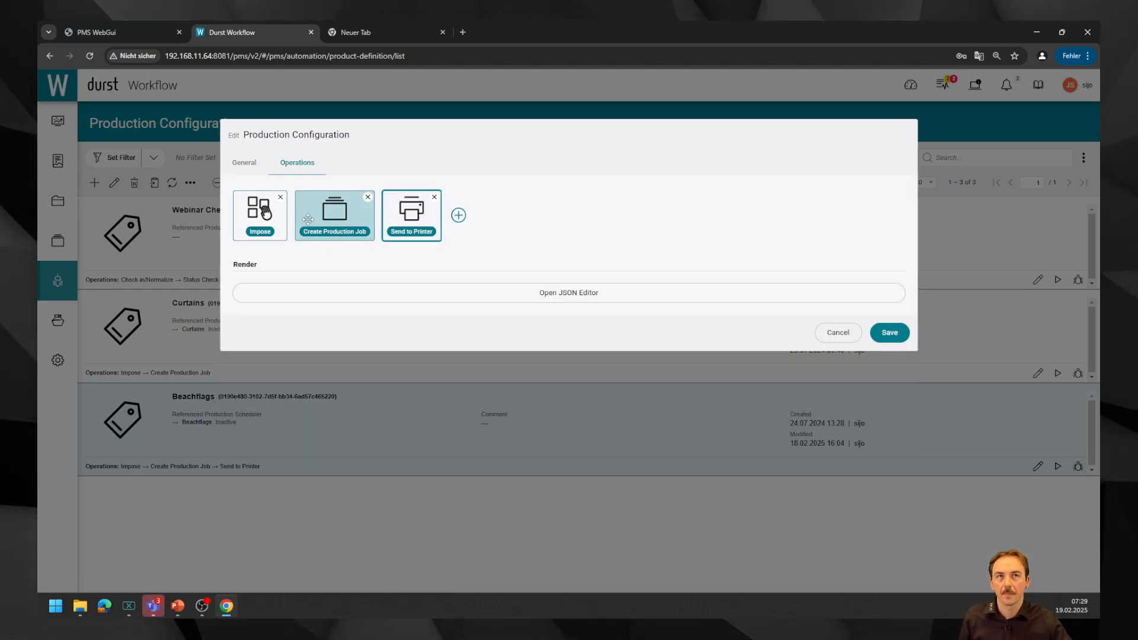
left_click(259, 215)
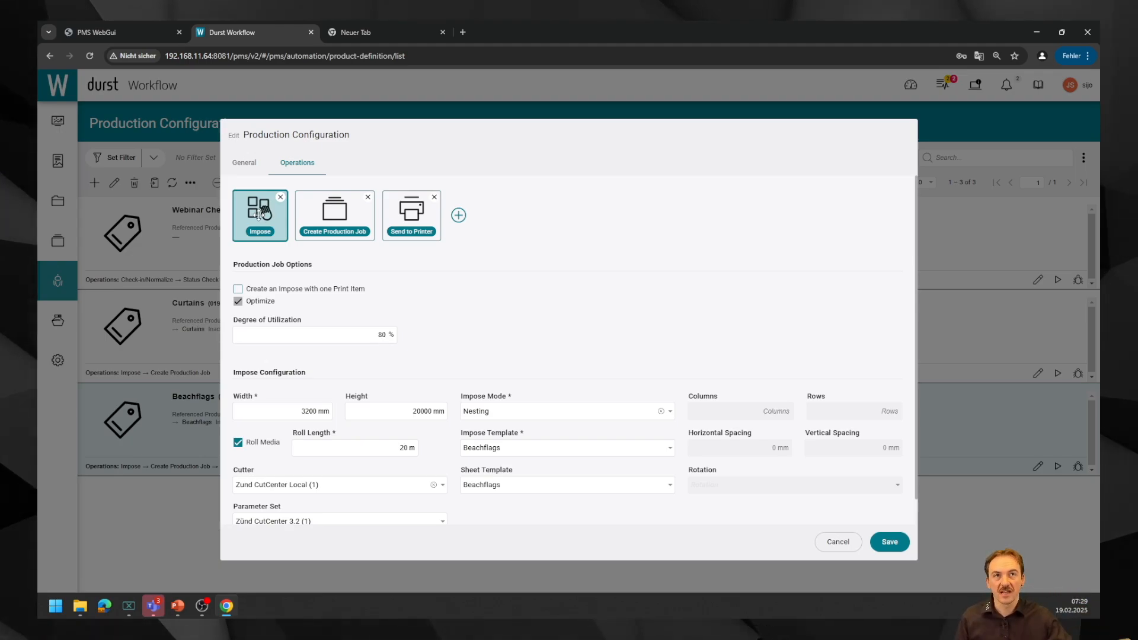
Try placing a Prepare Print Item for Shape Nesting operation before Impose, remove it again, and close the configuration.
left_click(458, 216)
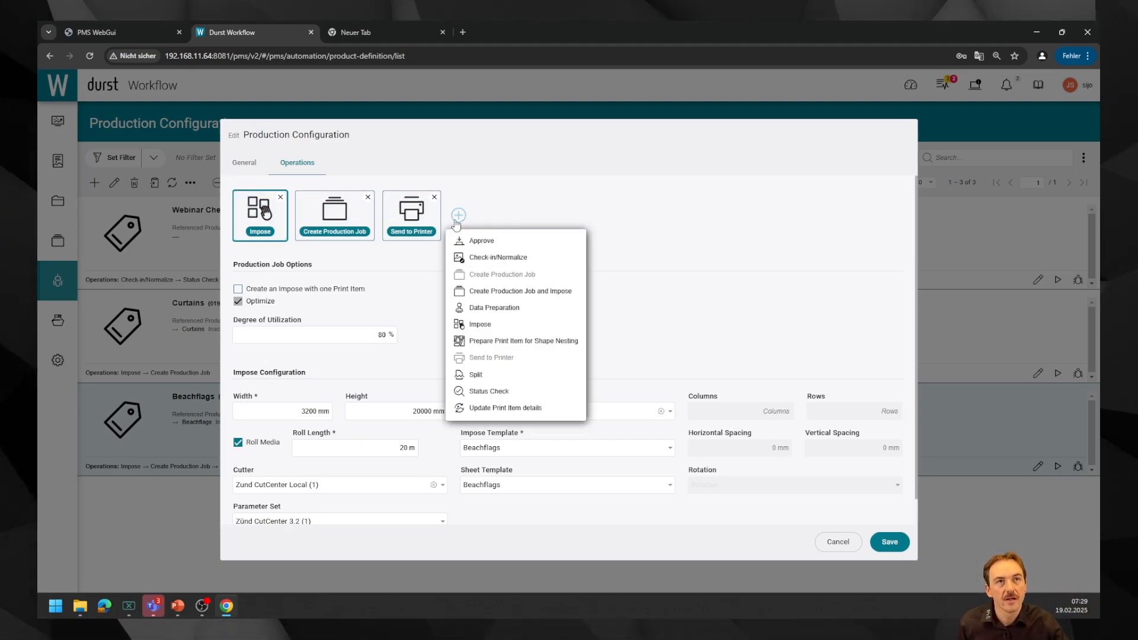
left_click(540, 348)
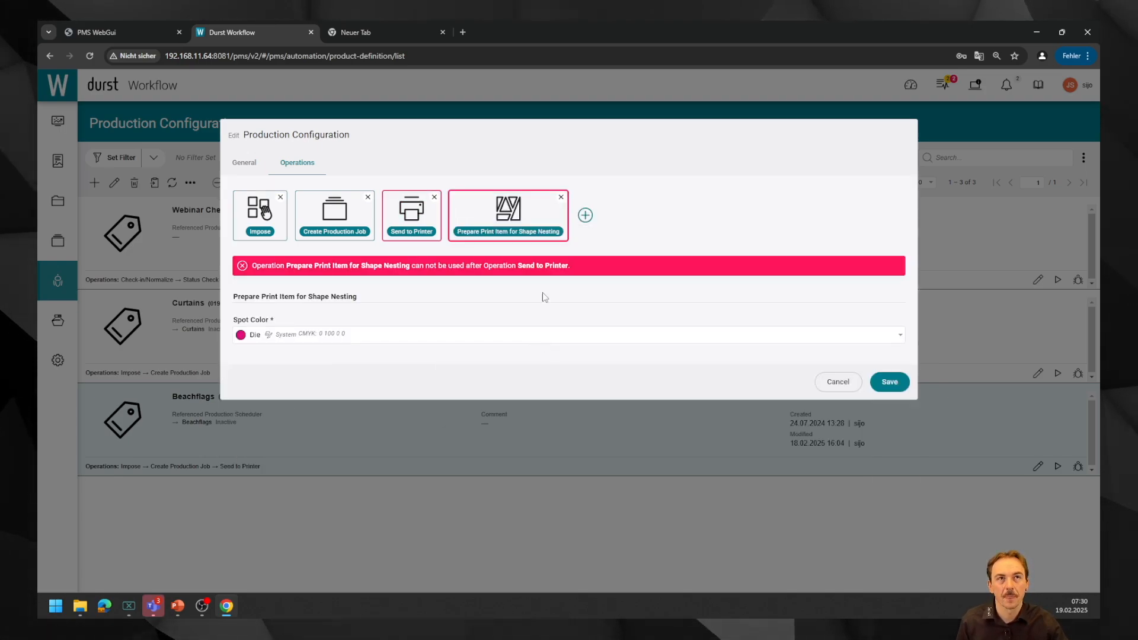
left_click_drag(508, 211, 294, 214)
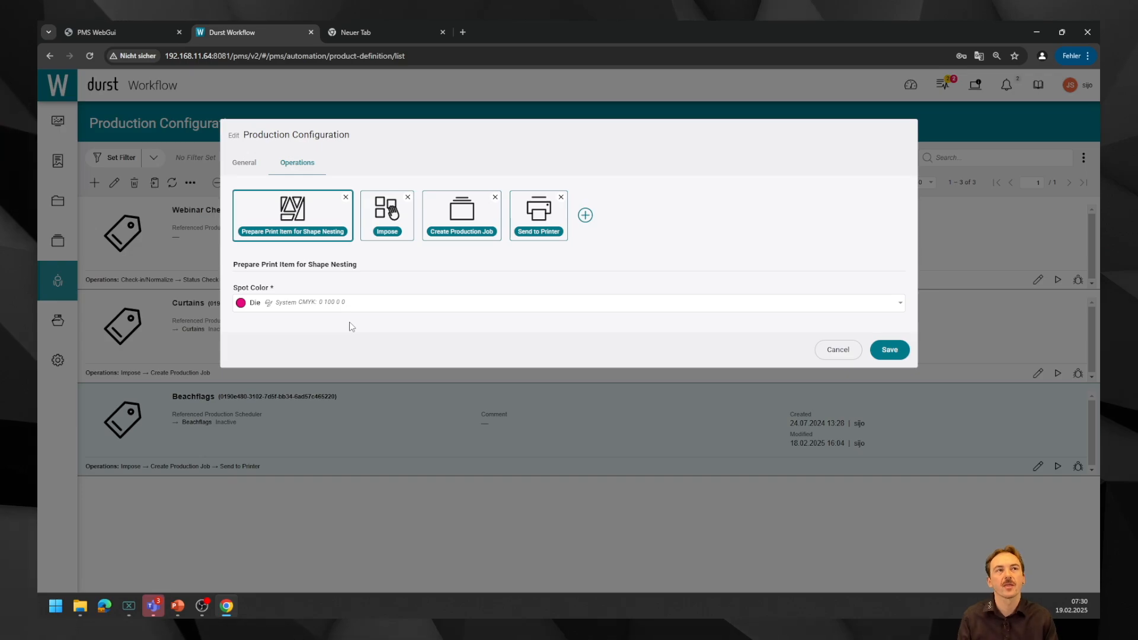
left_click(345, 197)
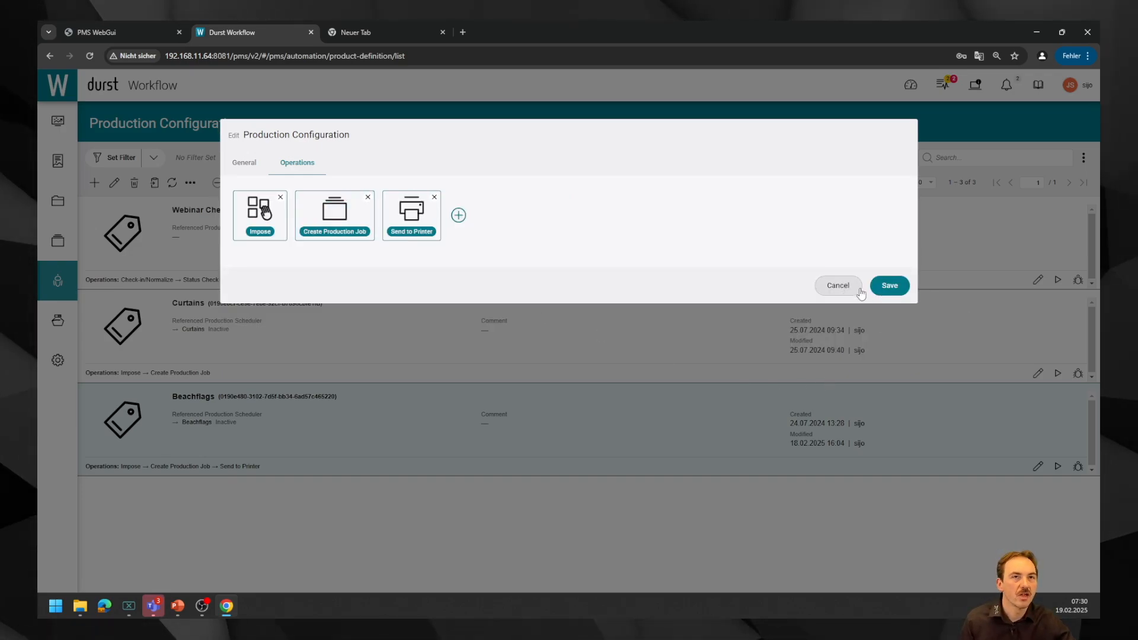
left_click(890, 287)
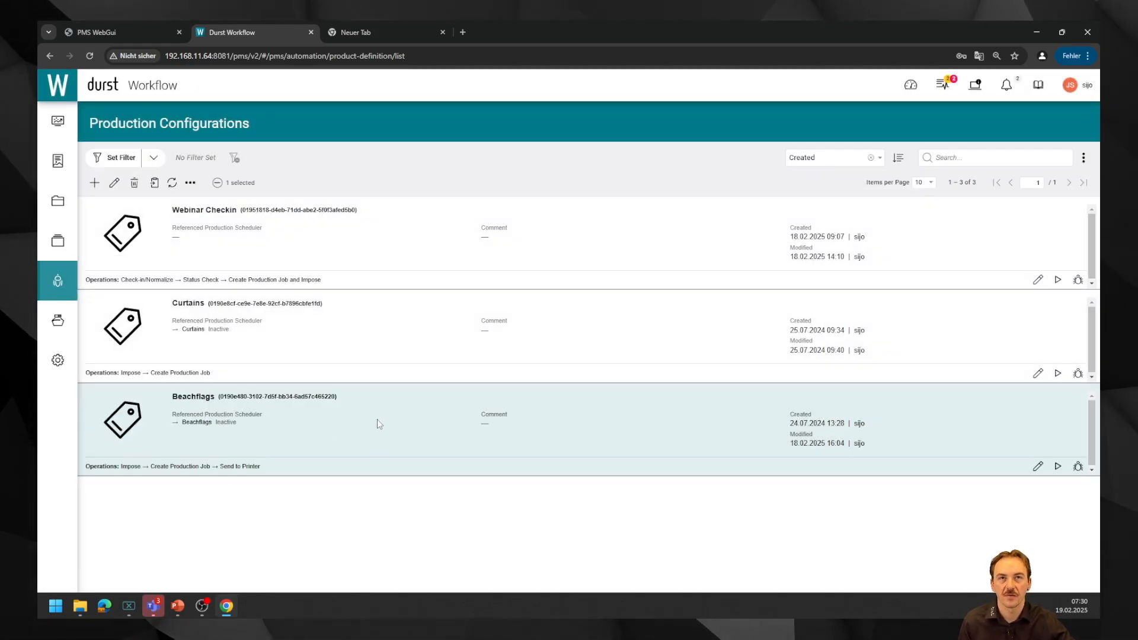
Go to the Articles list, start a new article and load the files Beachflag_02, Beachflag_04 and Beachflag_05 into it.
mouse_move(67, 207)
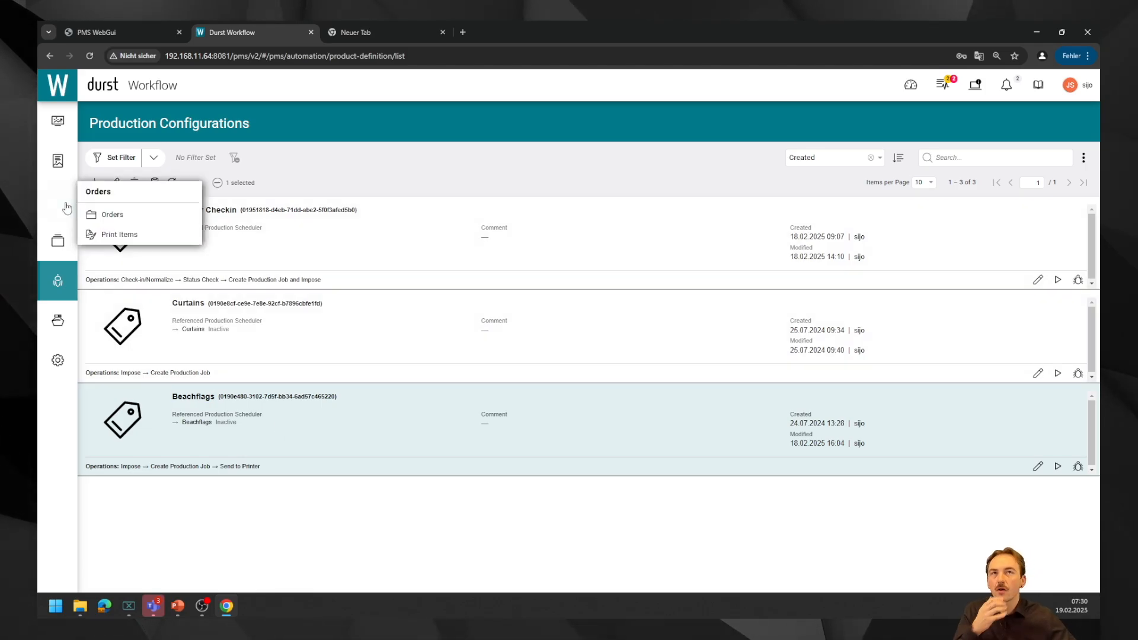
mouse_move(59, 163)
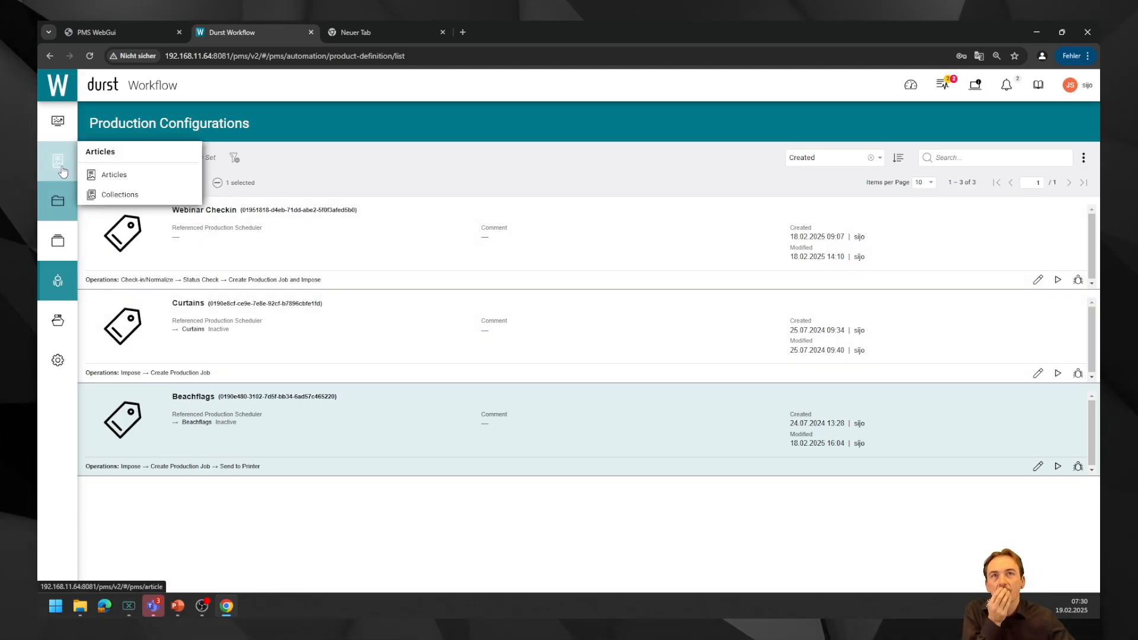
left_click(98, 174)
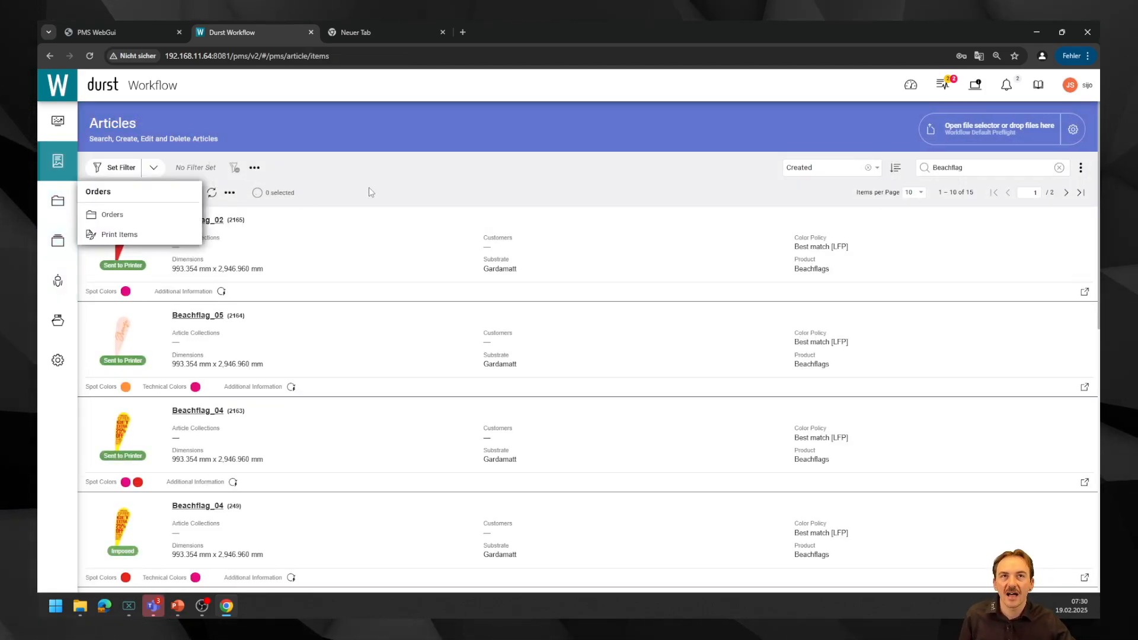
left_click(95, 194)
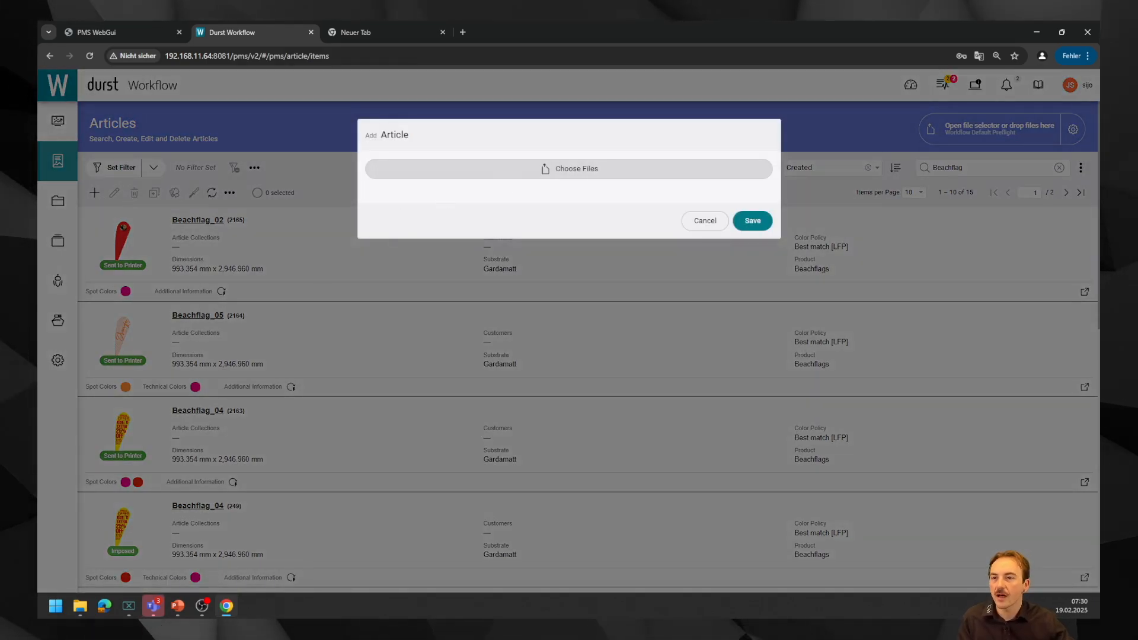
left_click(569, 168)
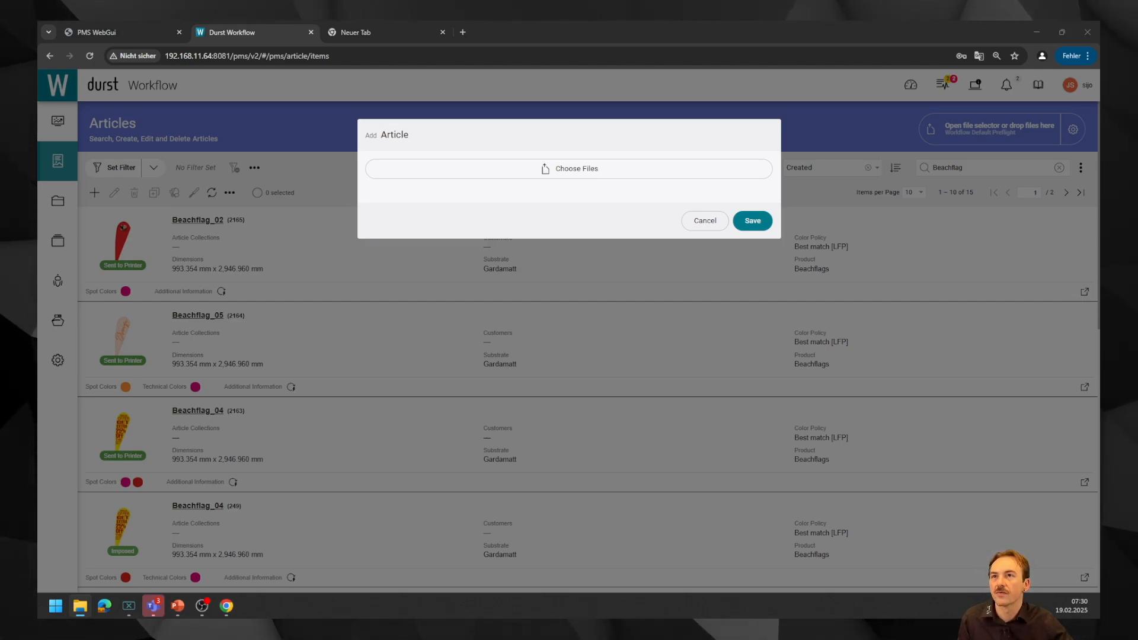
left_click_drag(12, 189, 534, 178)
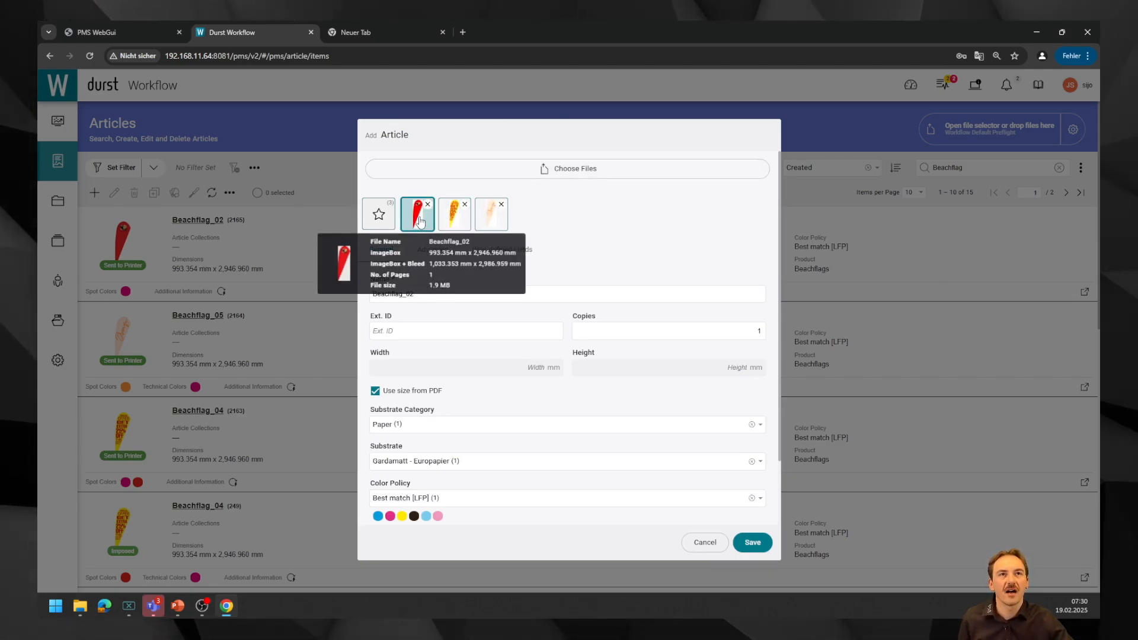
Compare single-file and joint editing, select all three files together, and review their general settings down to Prepare for Shape Nesting.
mouse_move(456, 222)
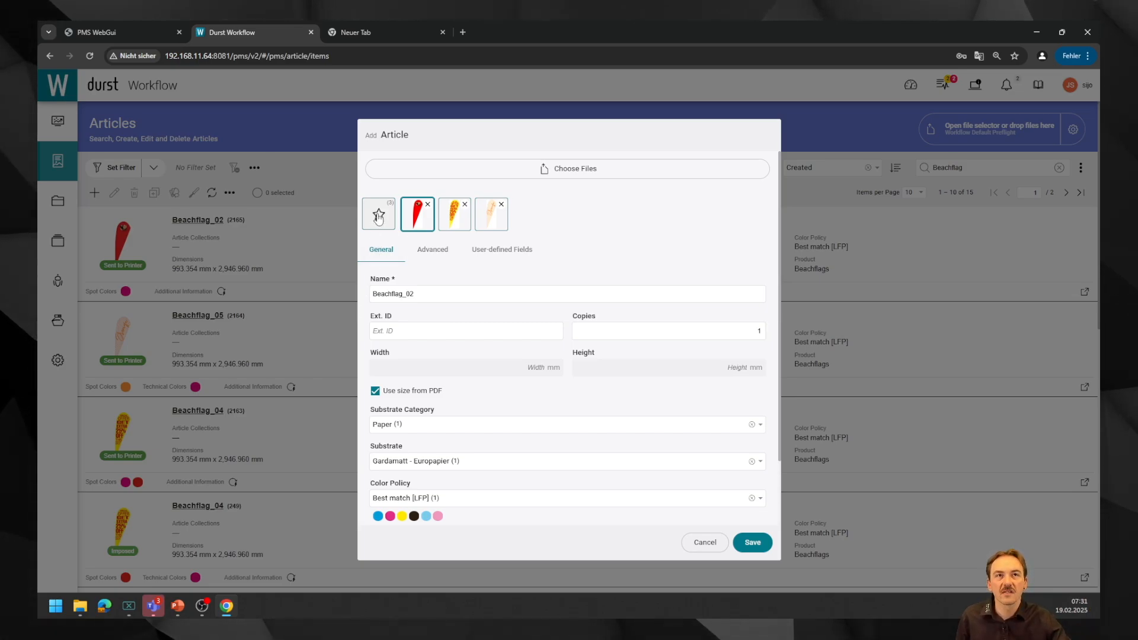
left_click(378, 218)
mouse_move(423, 211)
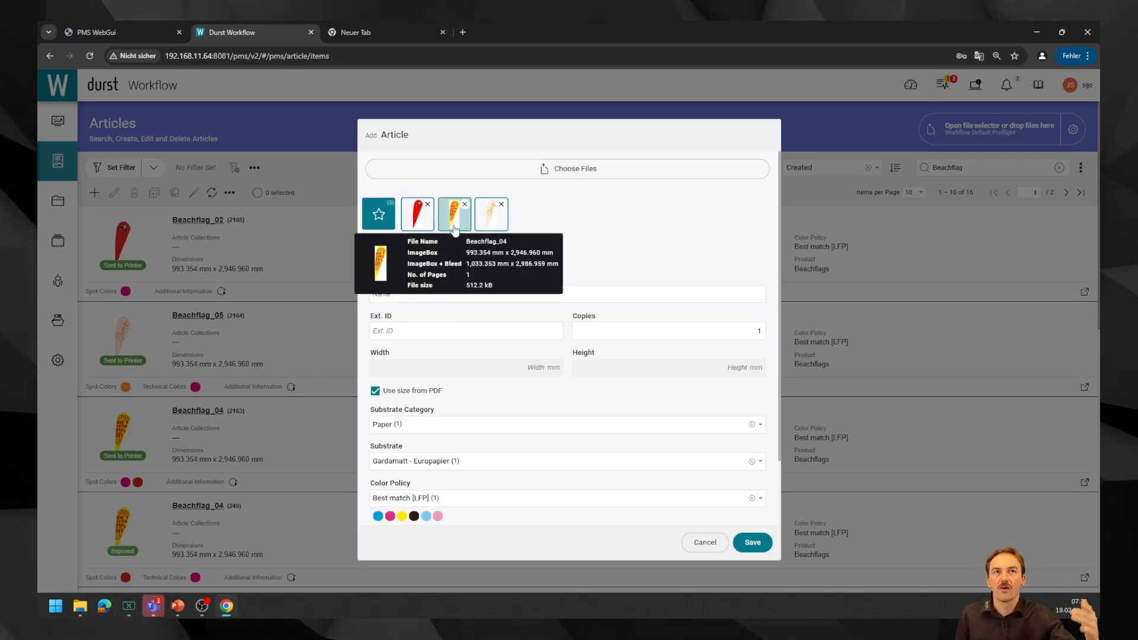
left_click(418, 218)
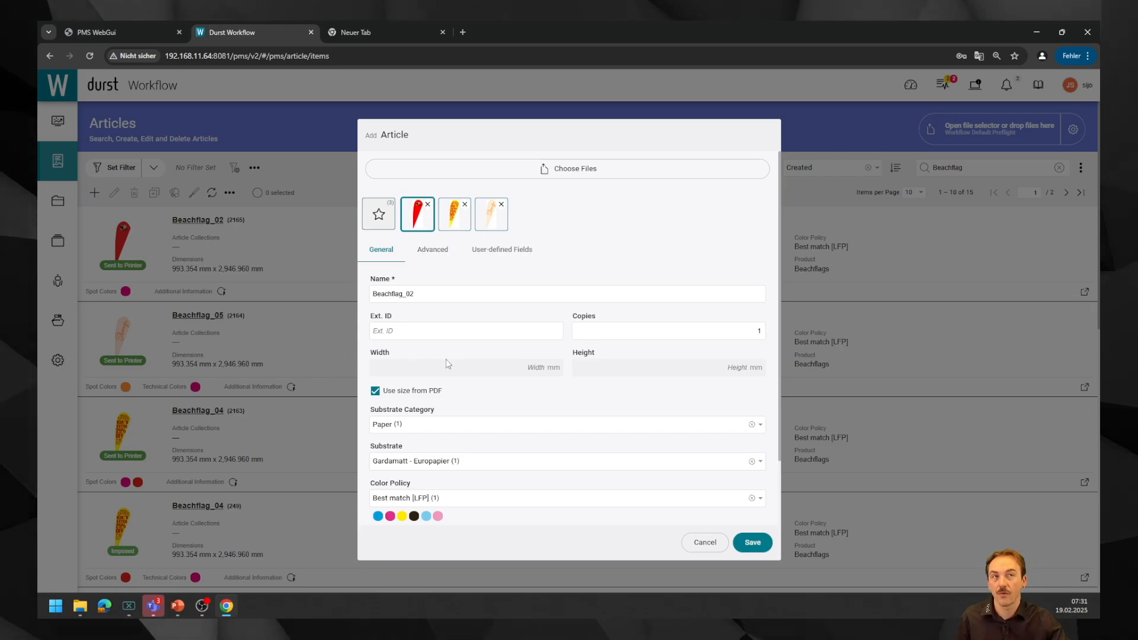
left_click(374, 223)
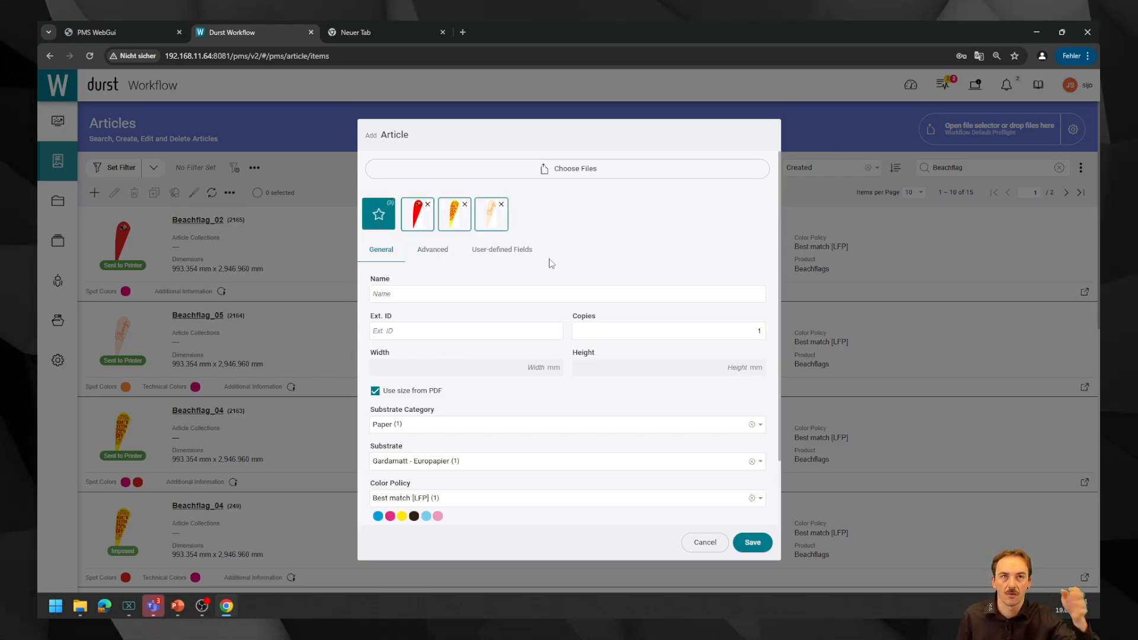
scroll(489, 362, "down", 2)
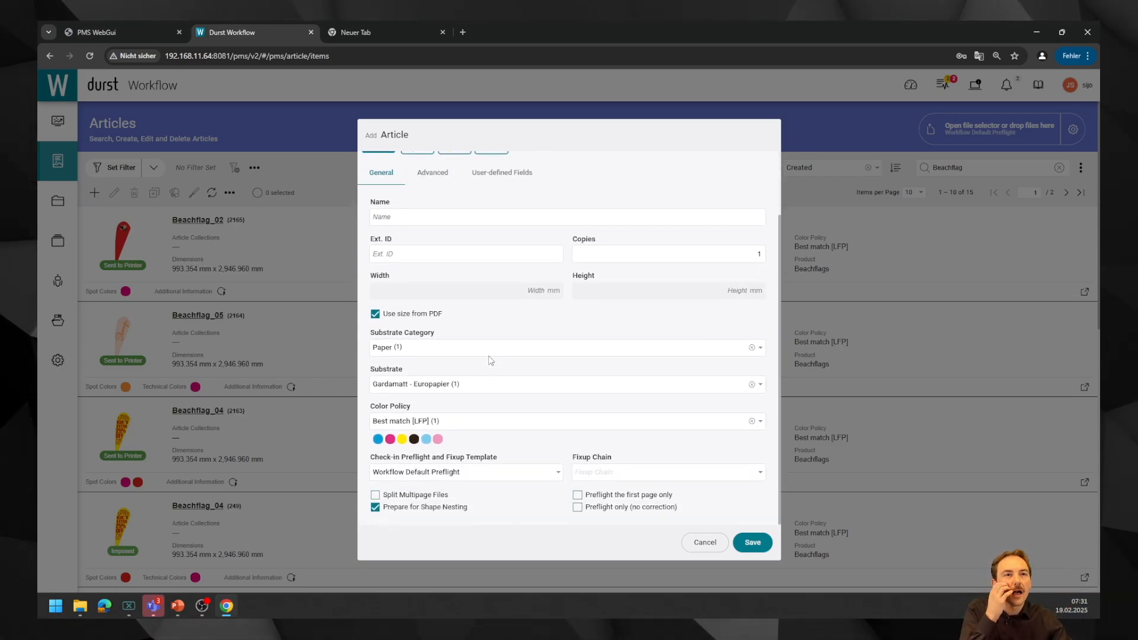
scroll(593, 415, "up", 2)
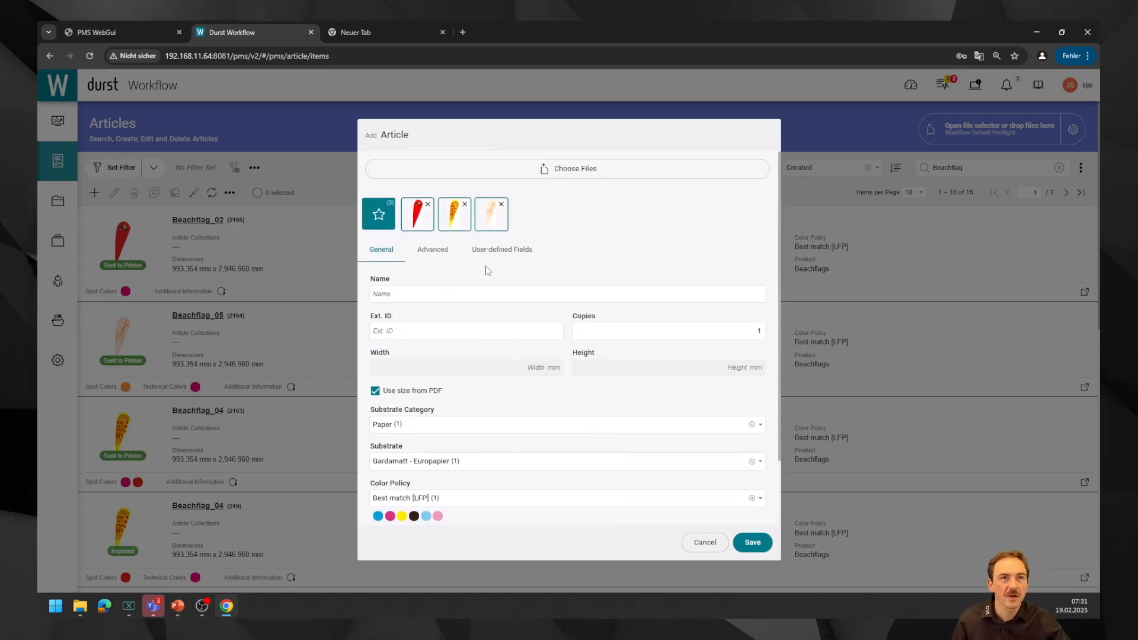
Set the user-defined Product field to Beachflags for all three files, leave Importance at Normal, and save the articles.
left_click(488, 259)
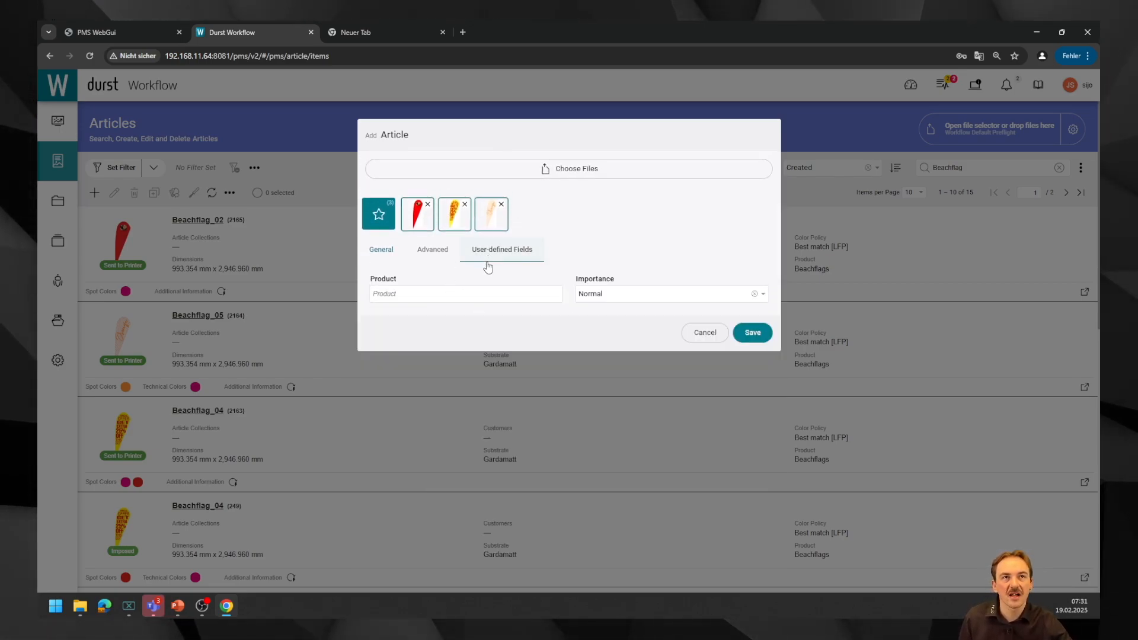
left_click(475, 291)
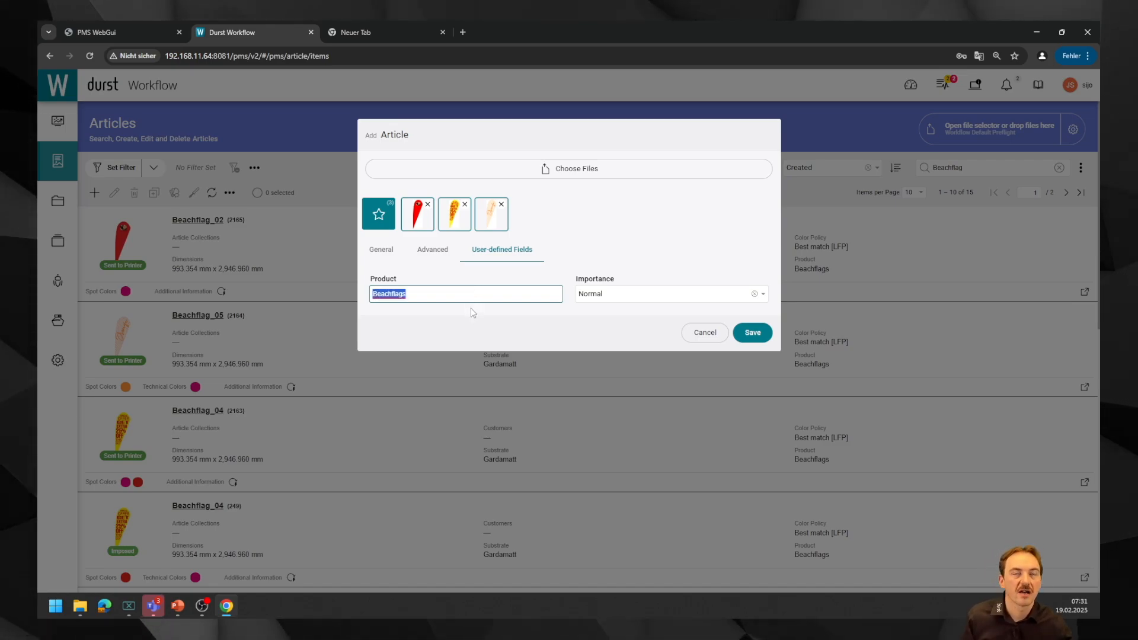
type("Beachflags")
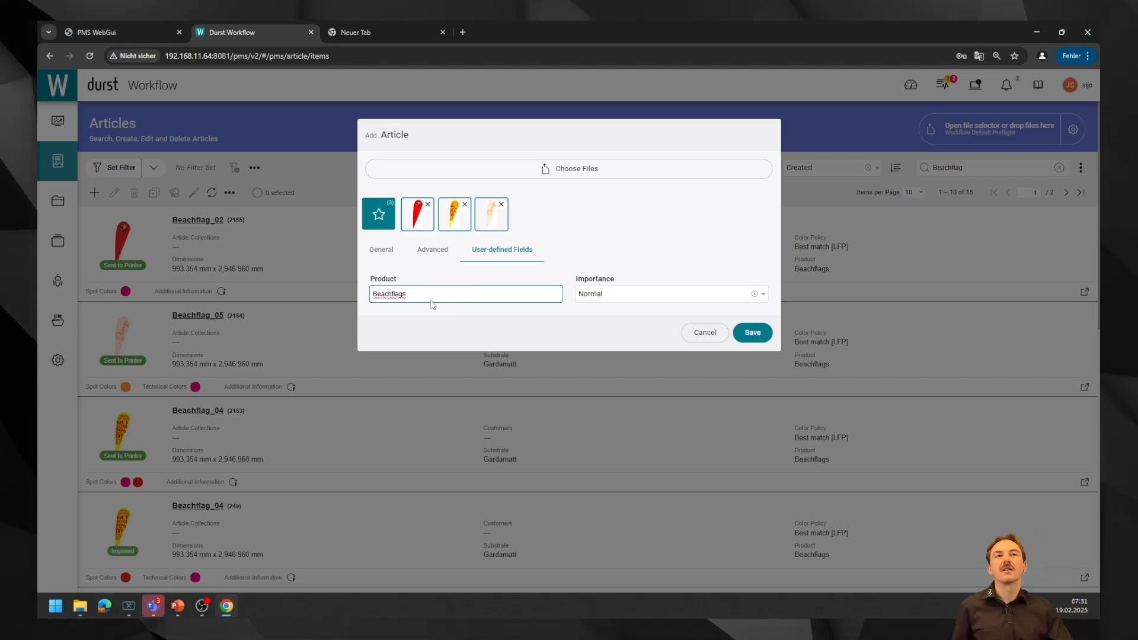
left_click(433, 320)
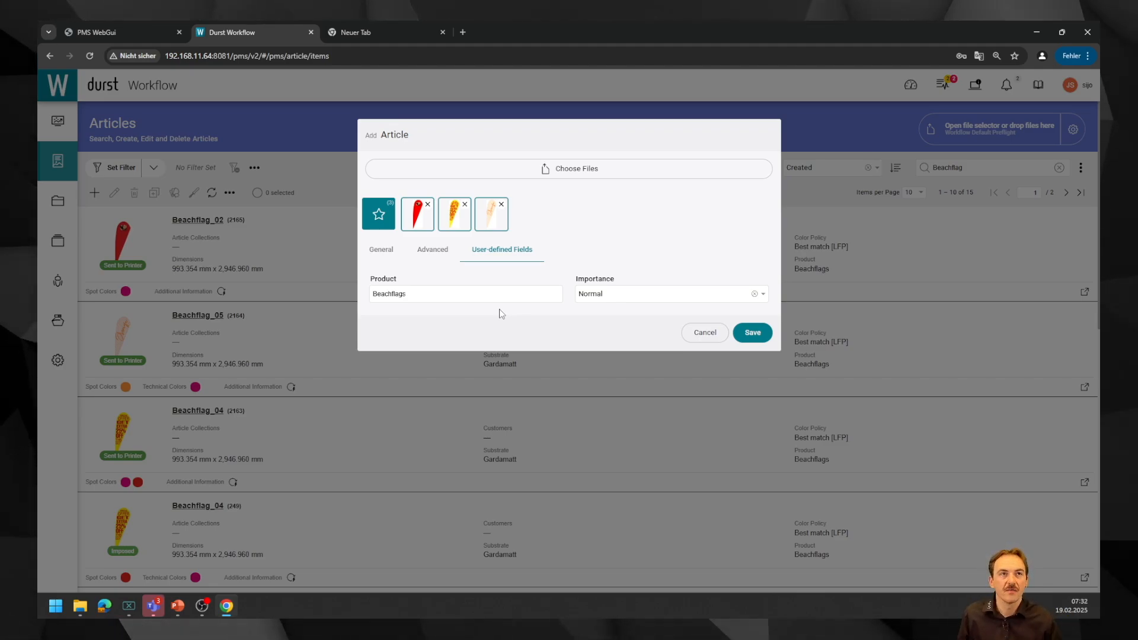
left_click(593, 297)
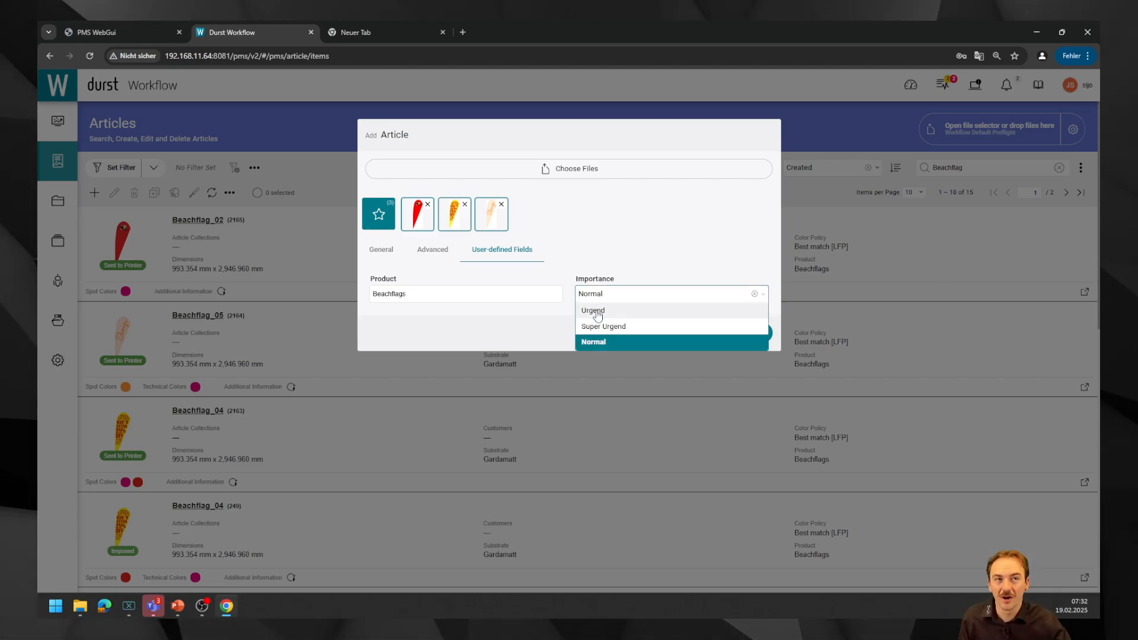
left_click(606, 276)
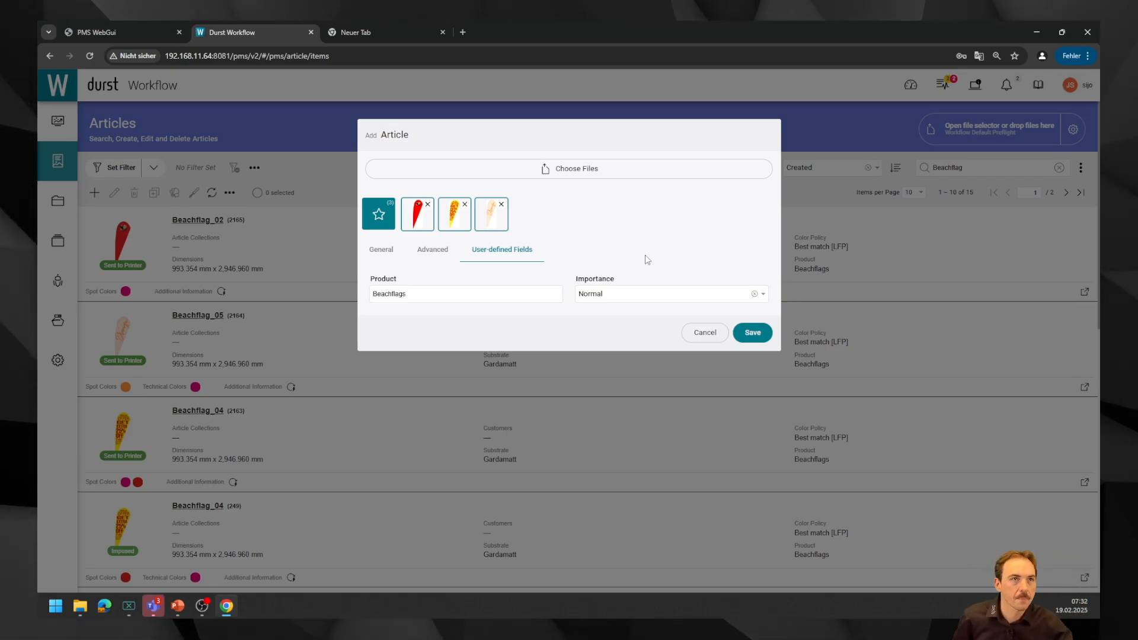
left_click(752, 333)
left_click(693, 220)
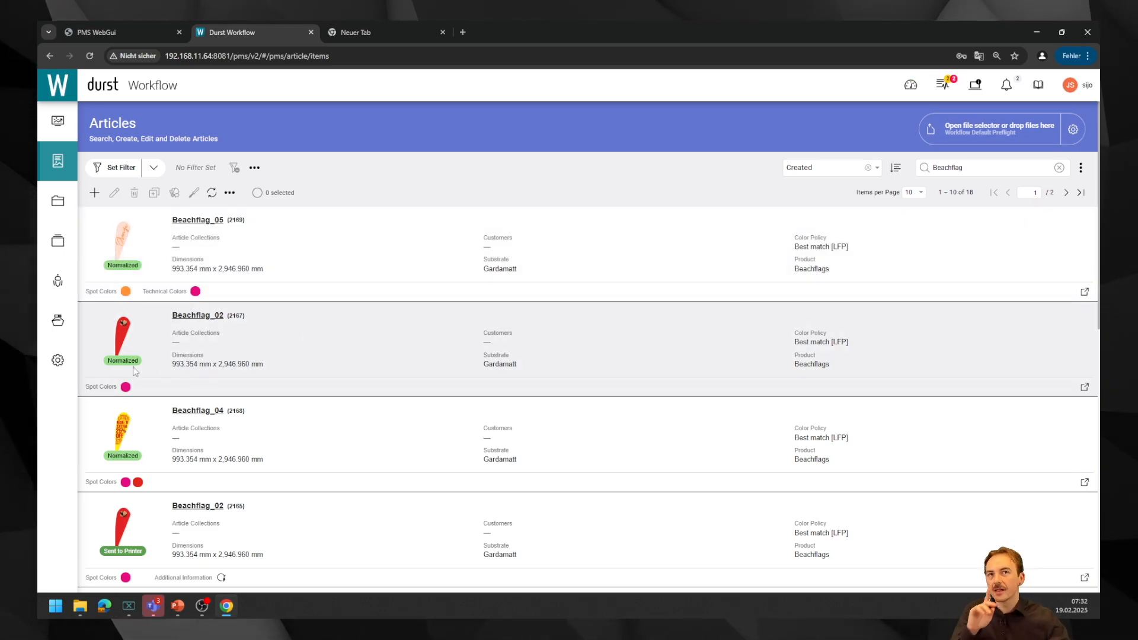
Go to the Production Schedulers list, refresh it, and execute the Beachflags scheduler immediately.
mouse_move(59, 328)
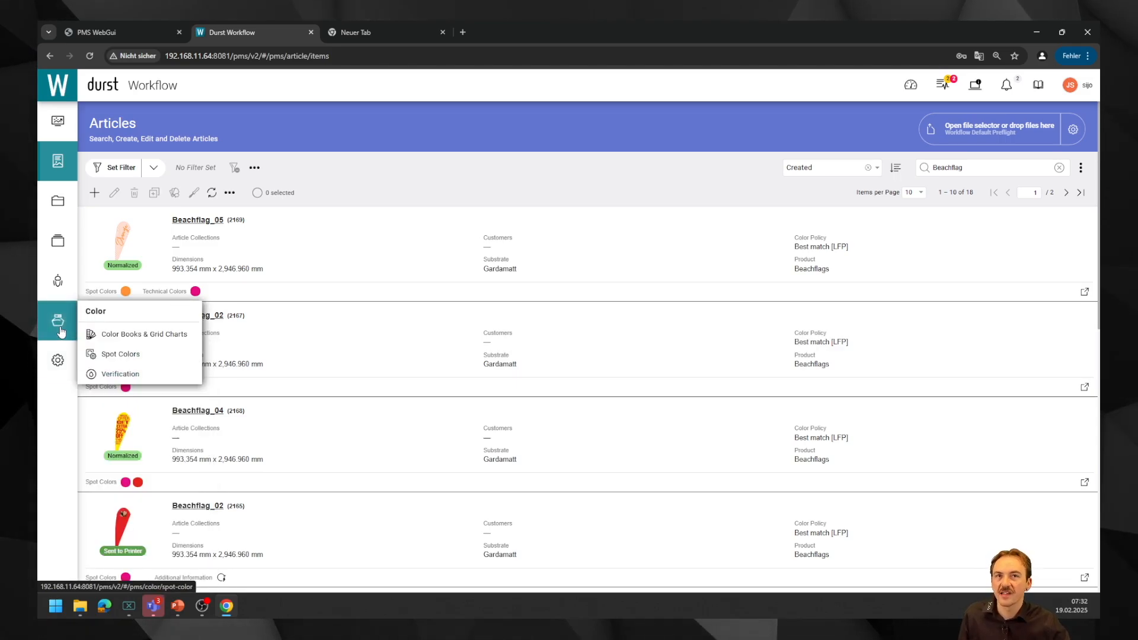
mouse_move(58, 281)
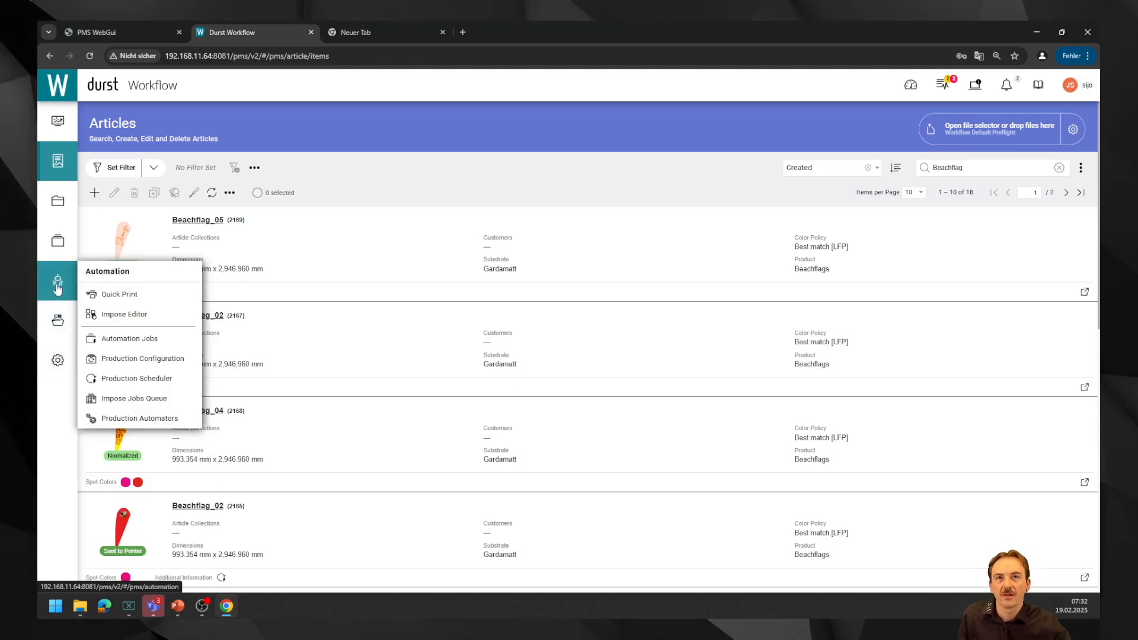
left_click(136, 378)
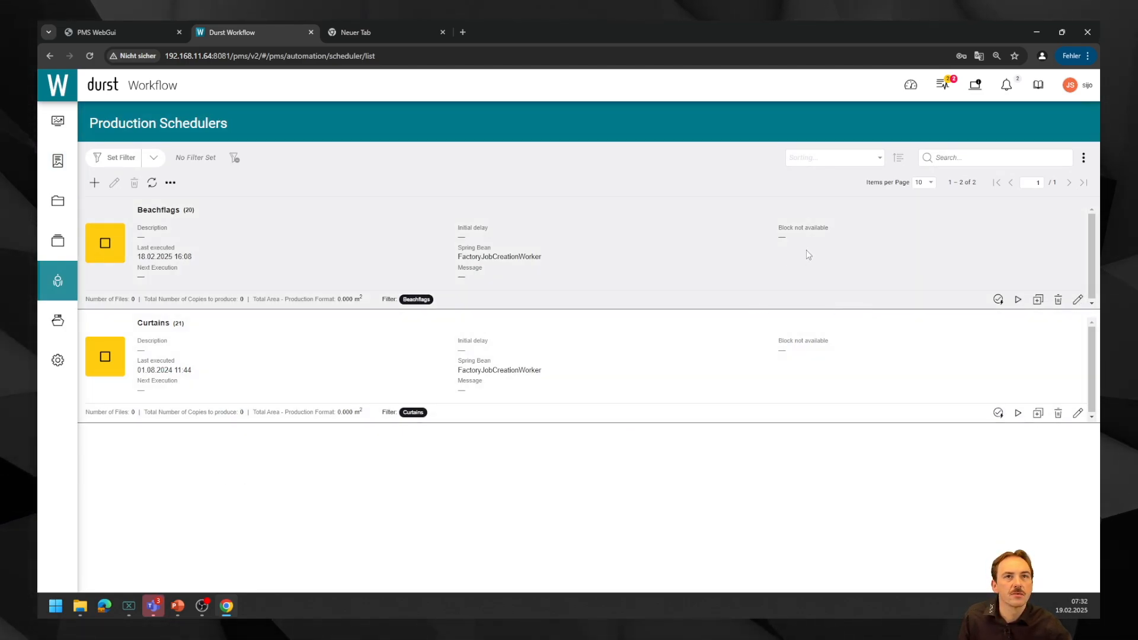
left_click(680, 249)
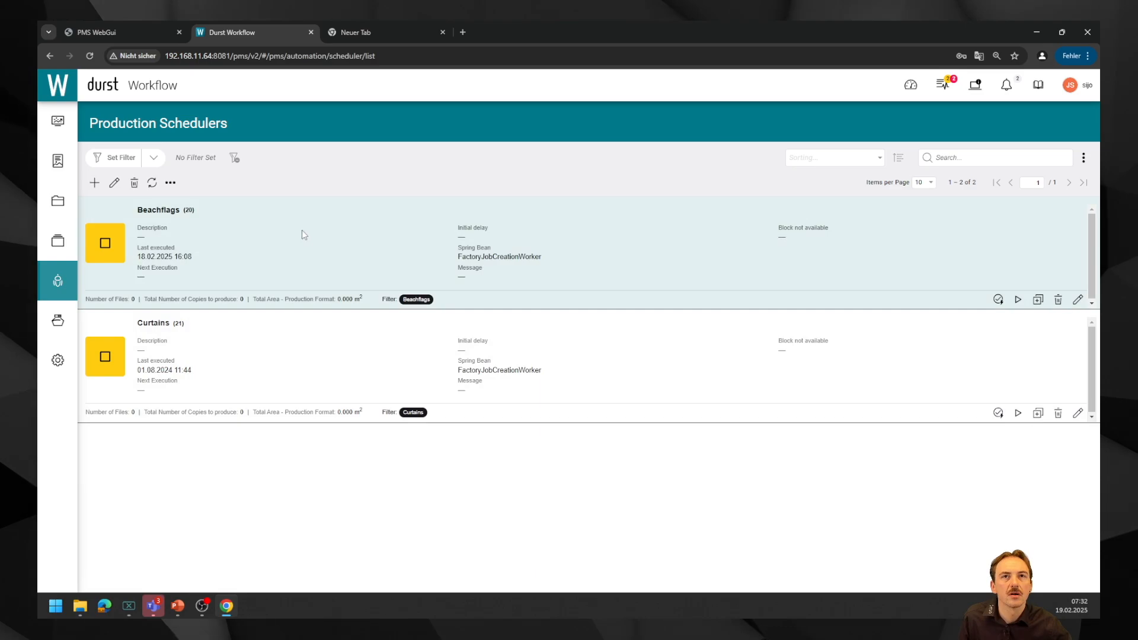
left_click(152, 182)
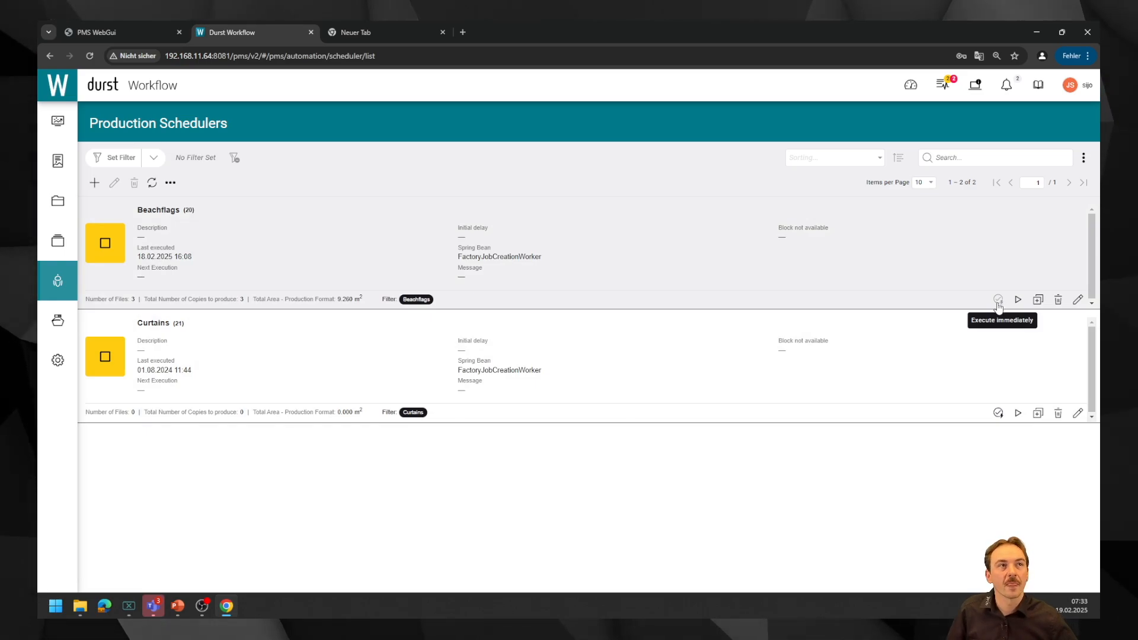
left_click(999, 301)
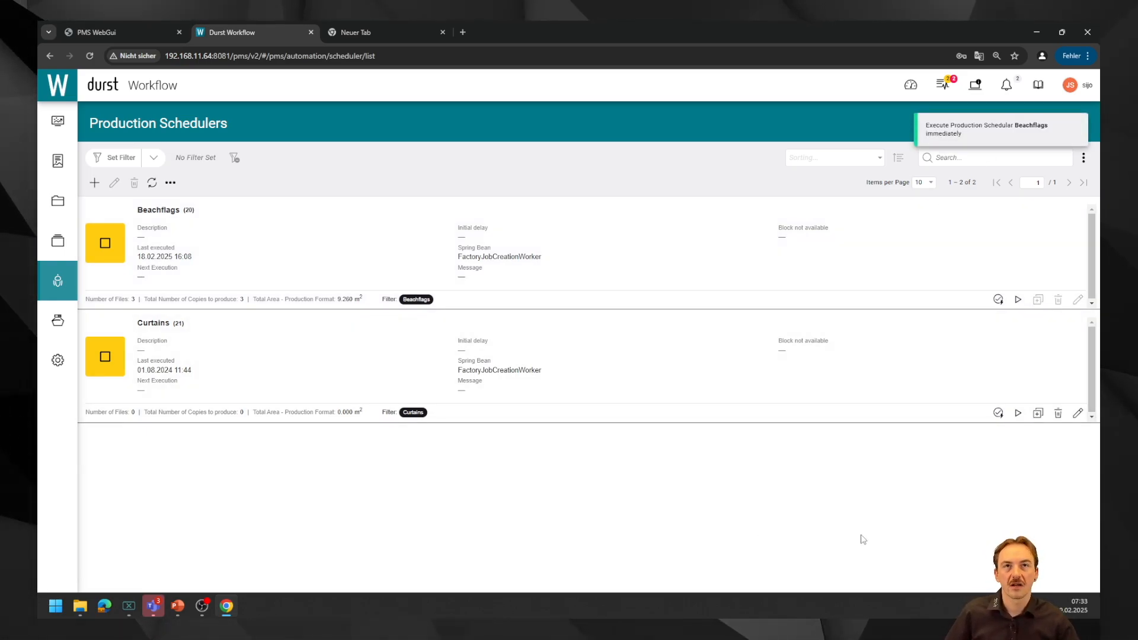
Check the progress of the new Beachflag entries in the Automation Jobs list and refresh the list.
mouse_move(52, 285)
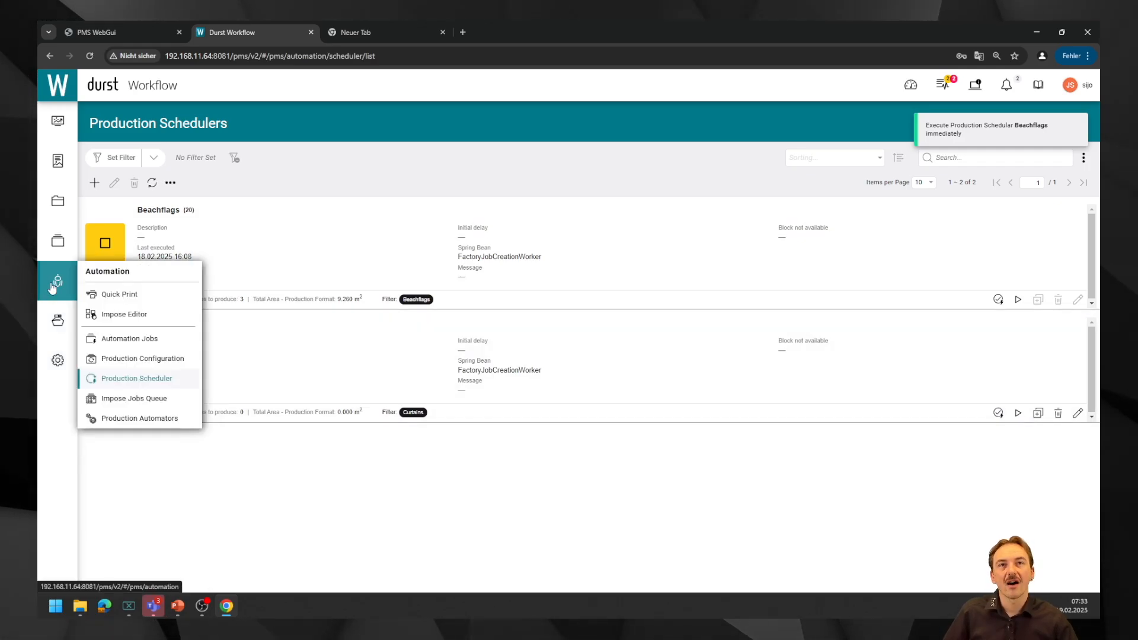
left_click(126, 345)
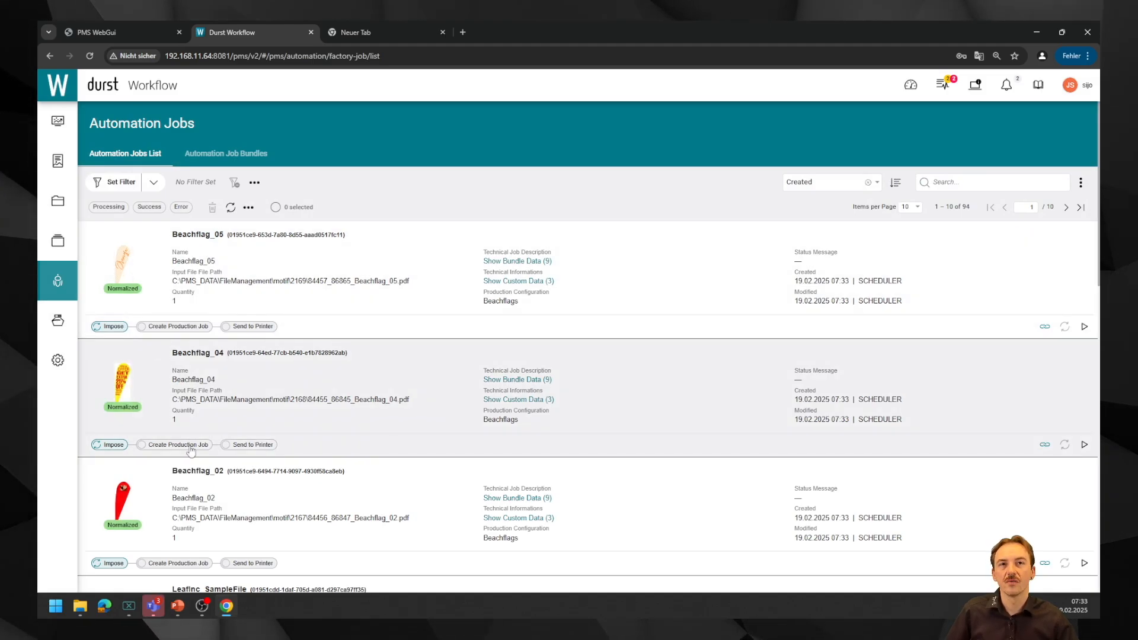
scroll(182, 489, "down", 1)
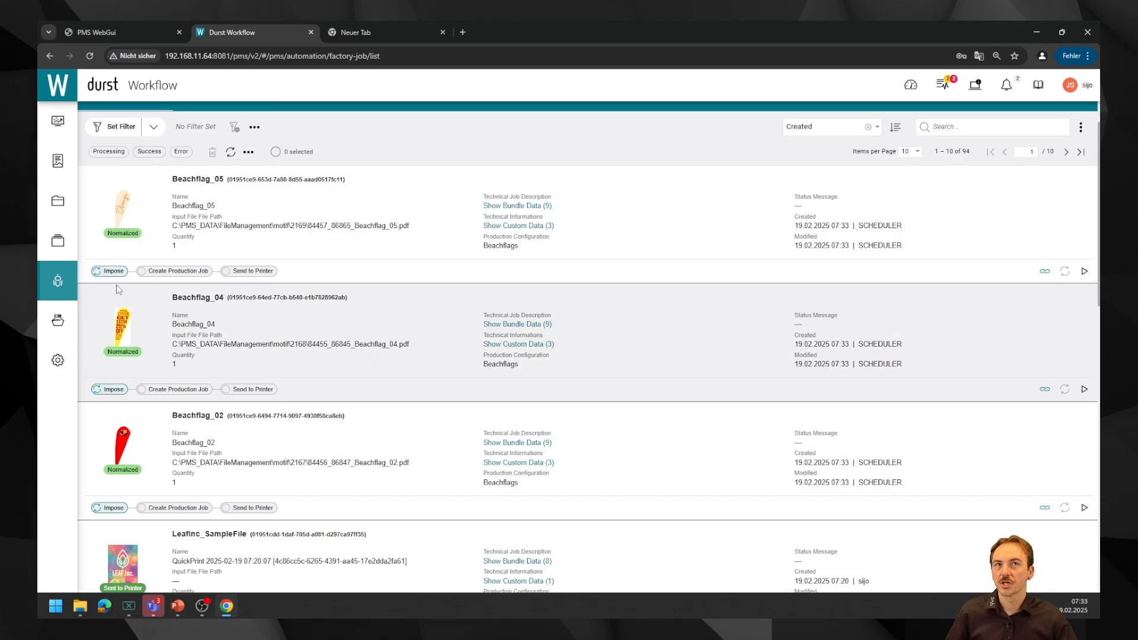
mouse_move(58, 280)
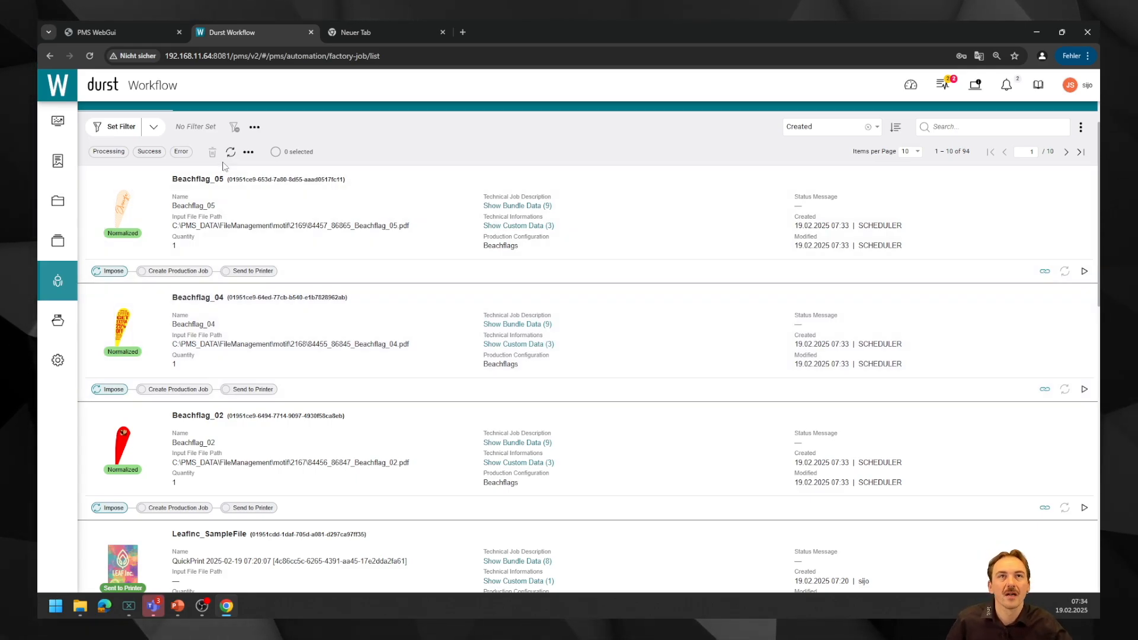
left_click(231, 151)
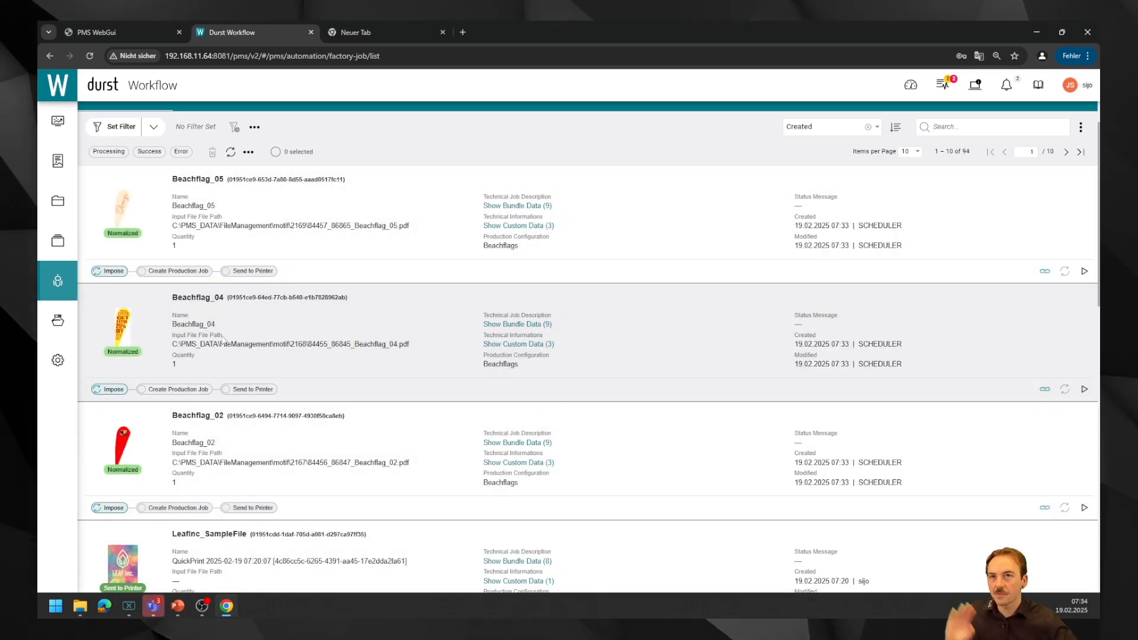
Open the existing production job with the Beachflags output template and view its Beachflag_04, Beachflag_05 and Beachflag_02 print items.
mouse_move(57, 241)
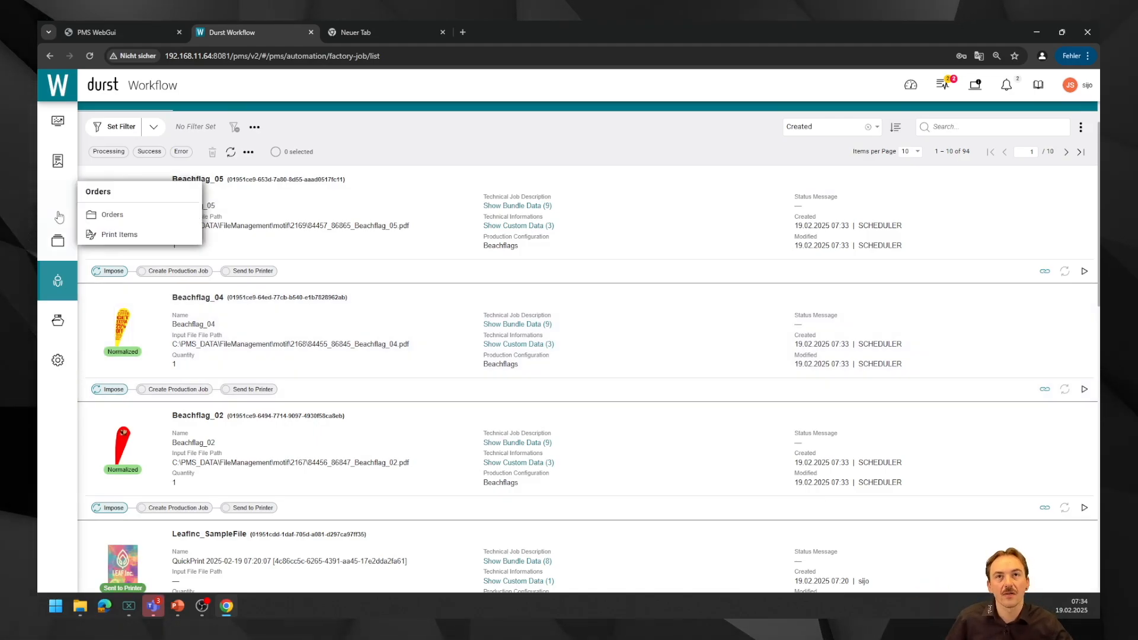
left_click(118, 255)
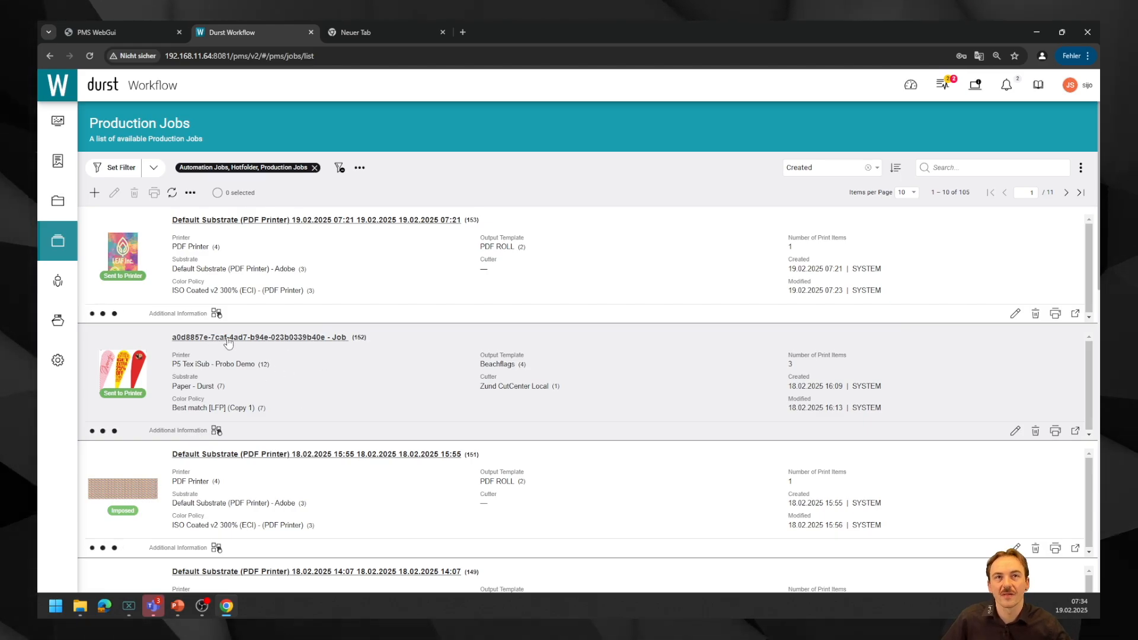
left_click(326, 382)
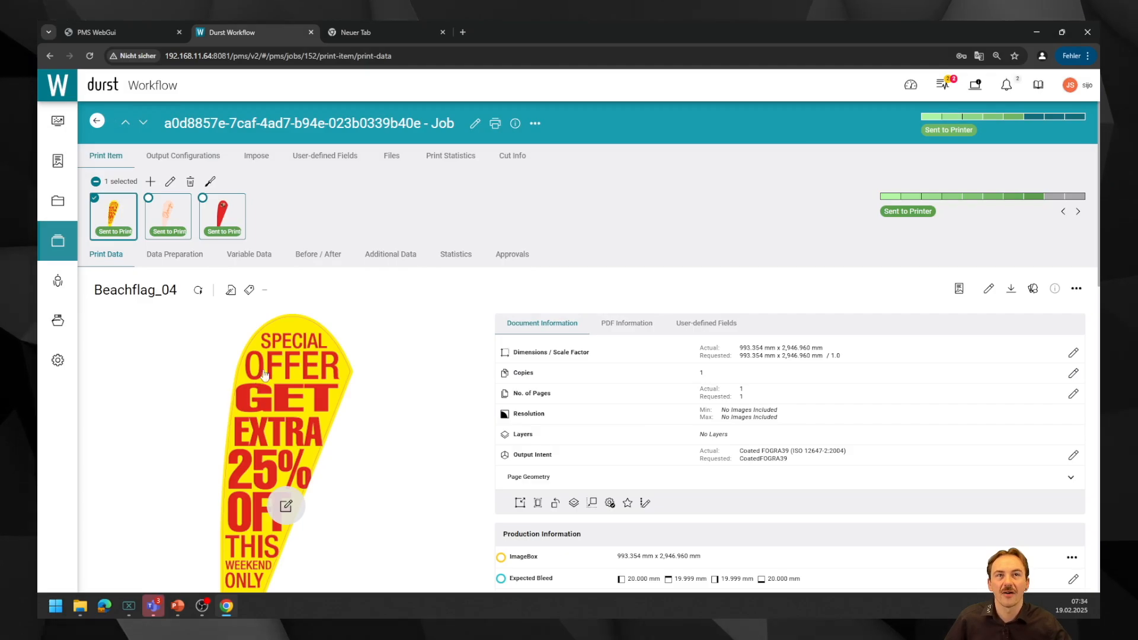
scroll(262, 430, "down", 1)
scroll(263, 429, "down", 1)
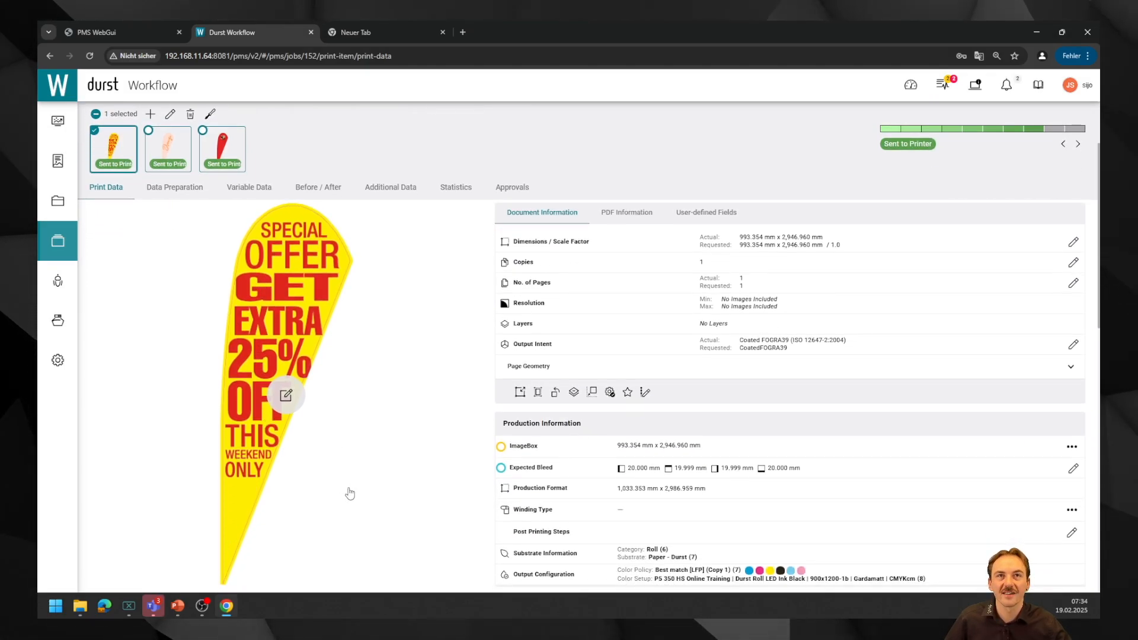
scroll(350, 493, "up", 2)
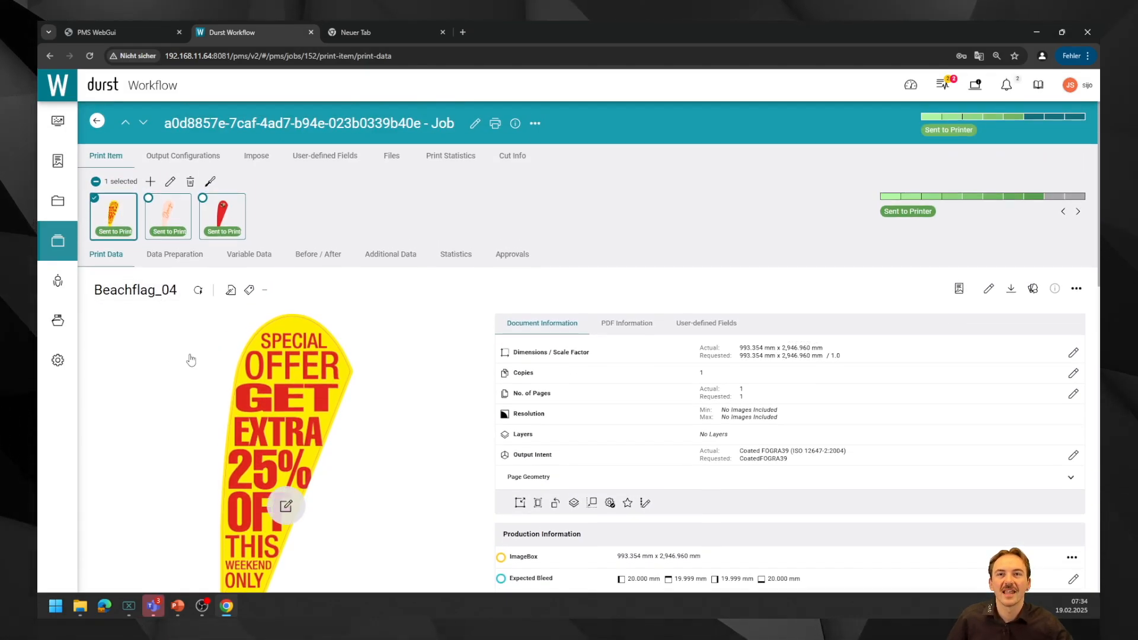
left_click(168, 215)
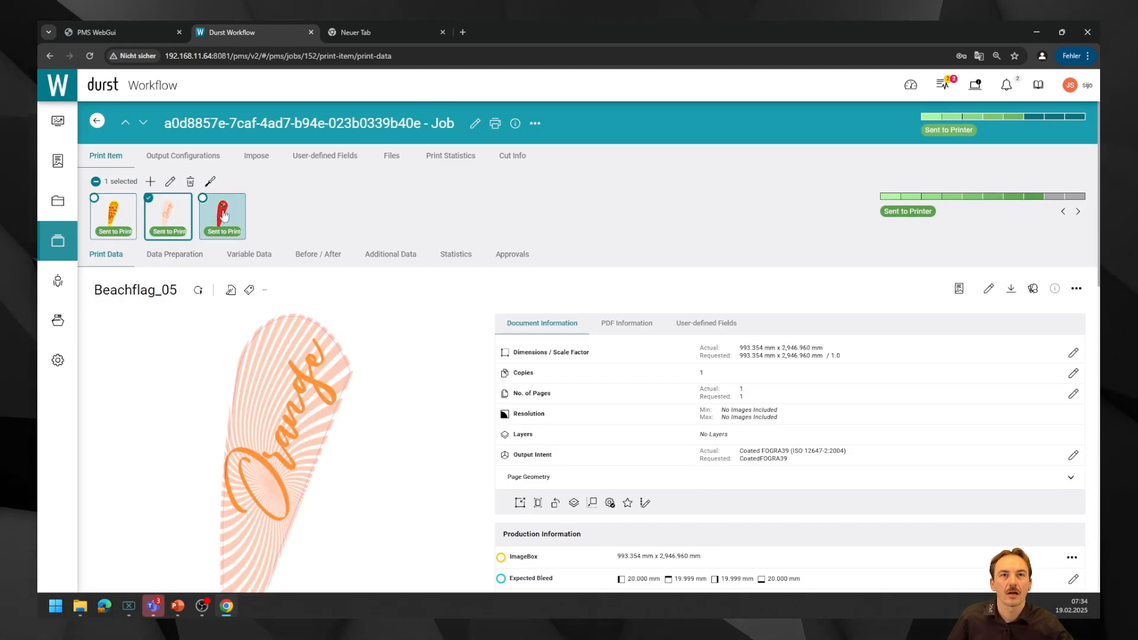
left_click(223, 215)
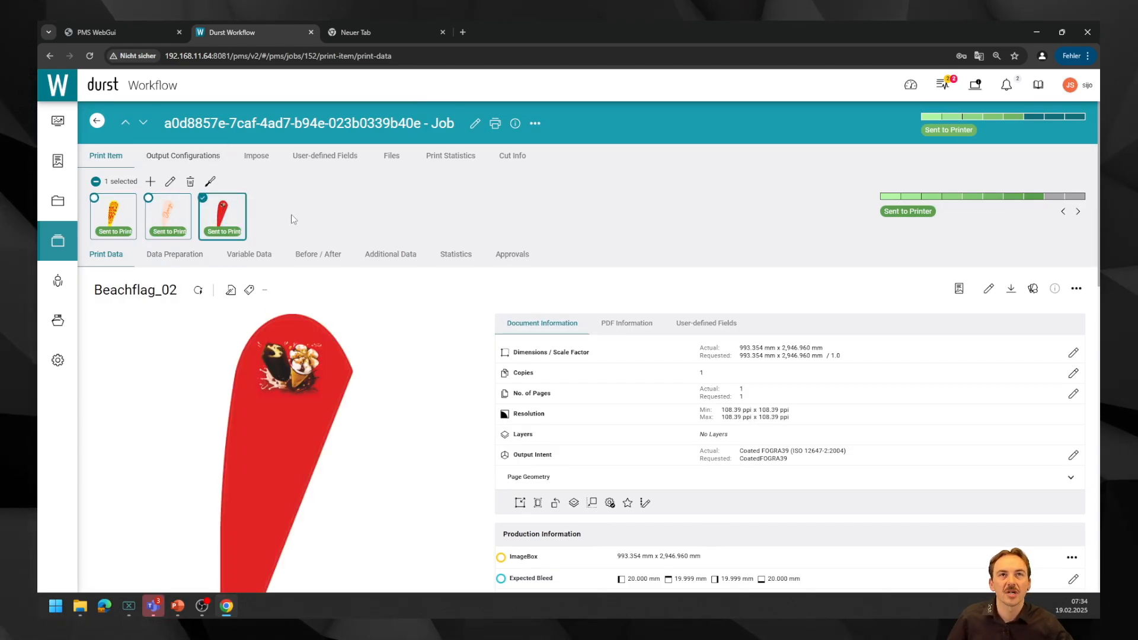
Review the production job's imposition and output configuration, and return to its print items.
left_click(255, 155)
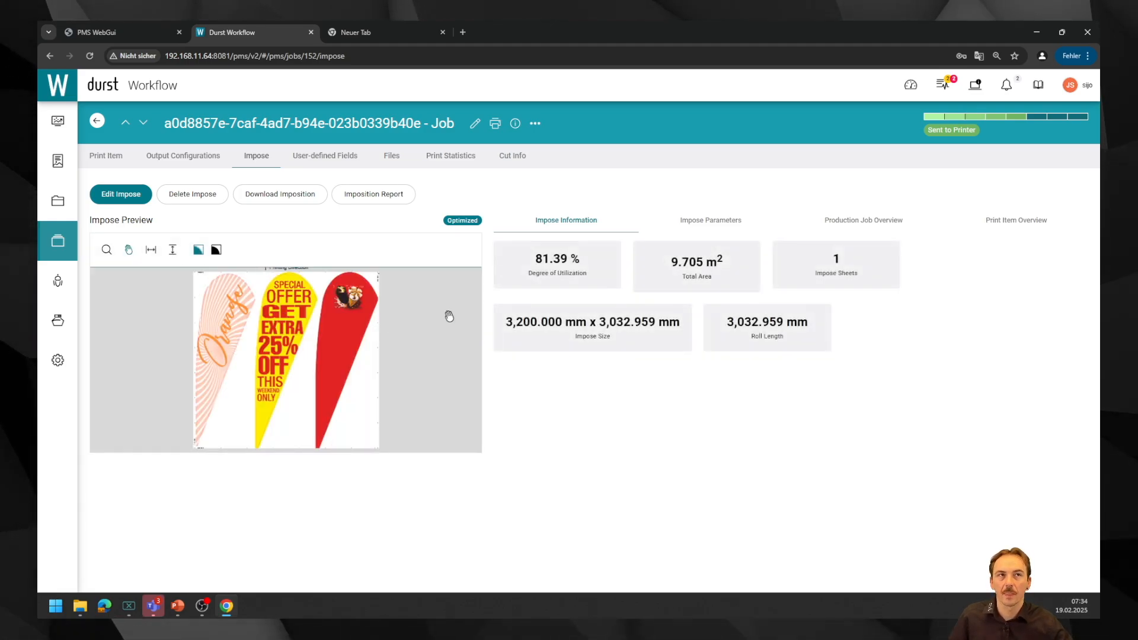
left_click(187, 157)
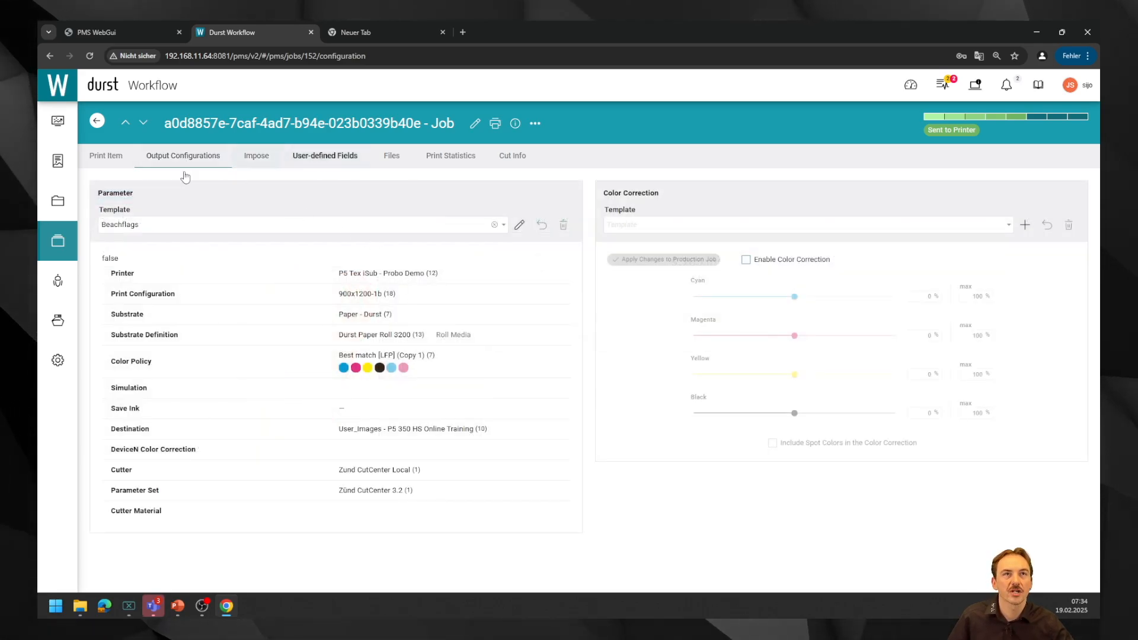
left_click(105, 156)
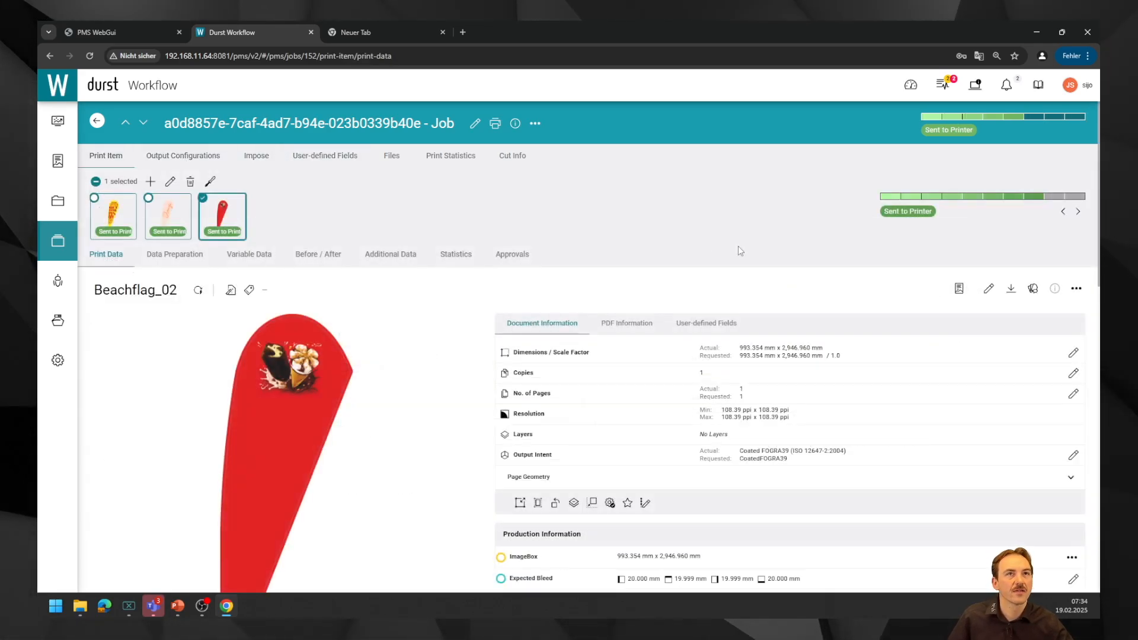